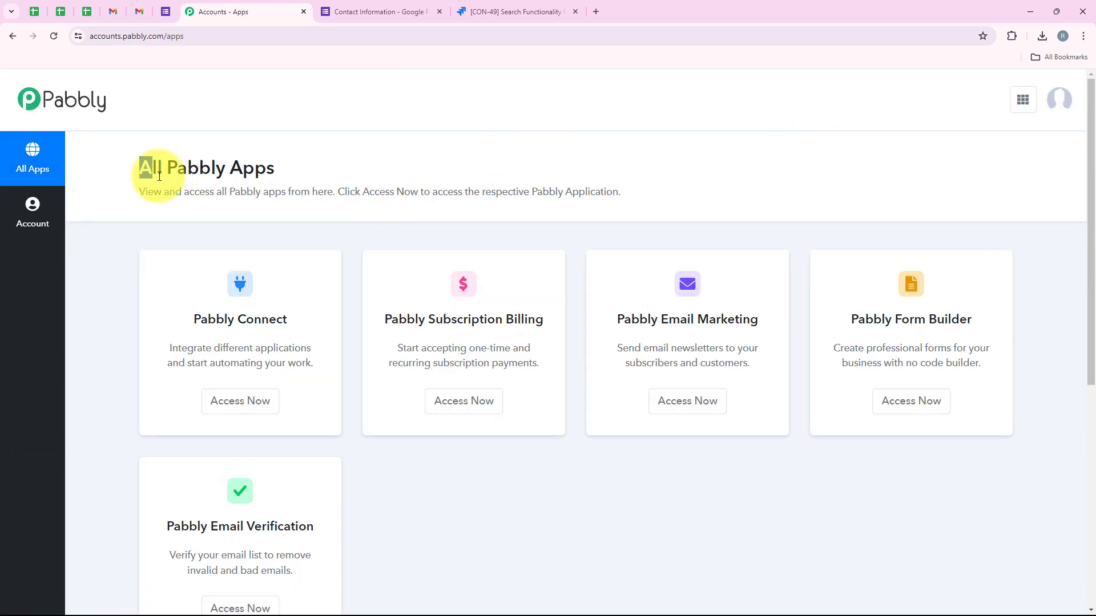
Open Pabbly Connect from the All Pabbly Apps page
{"action": "left_click_drag", "start_coordinate": [159, 177], "coordinate": [304, 162]}
{"action": "left_click", "coordinate": [303, 162]}
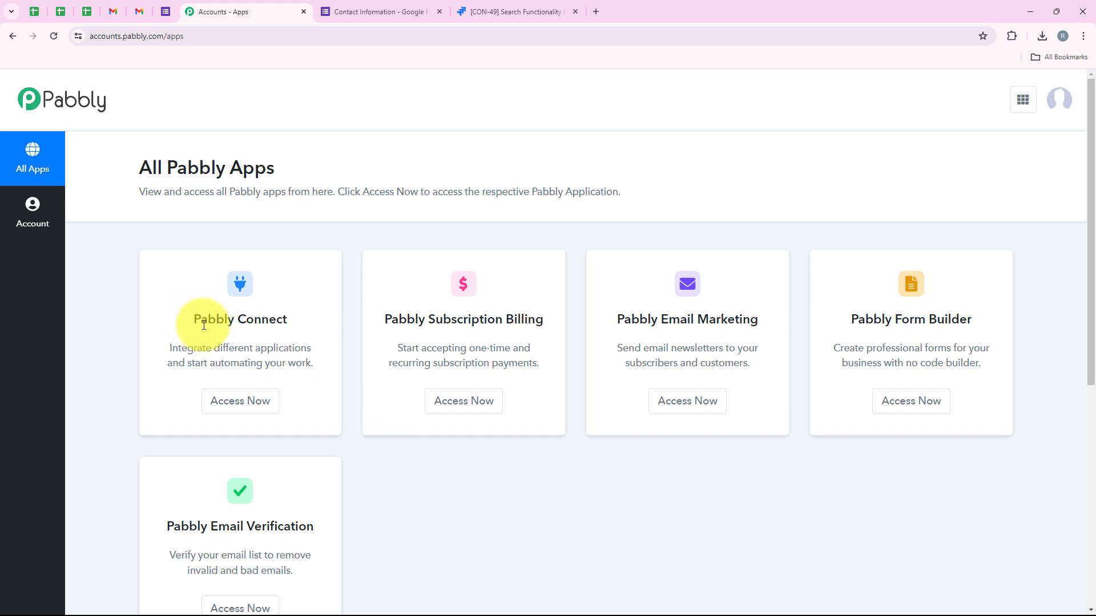
{"action": "left_click_drag", "start_coordinate": [203, 326], "coordinate": [286, 319]}
{"action": "left_click_drag", "start_coordinate": [213, 349], "coordinate": [312, 346]}
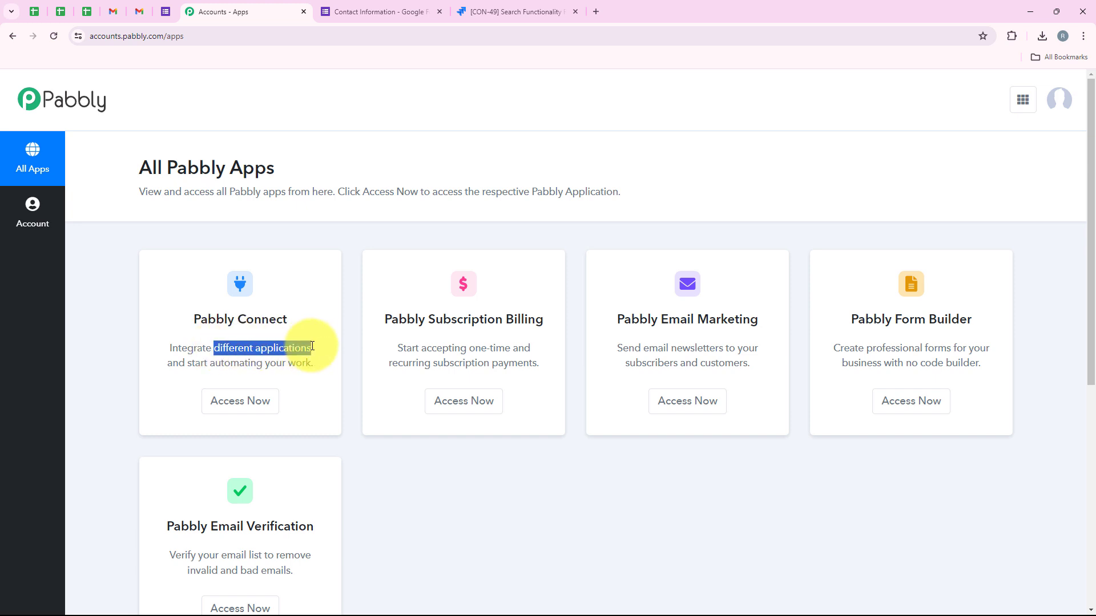
{"action": "left_click", "coordinate": [266, 401]}
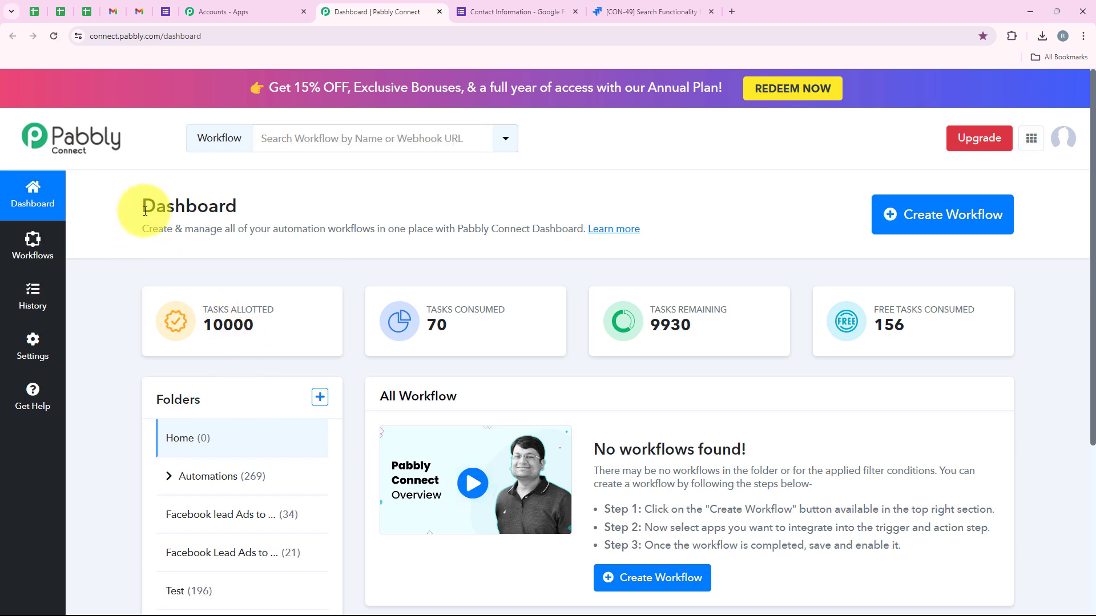
Create a workflow named "How to Create Jira Issue on Google Forms Response" in the Automations folder
{"action": "left_click_drag", "start_coordinate": [131, 204], "coordinate": [255, 214]}
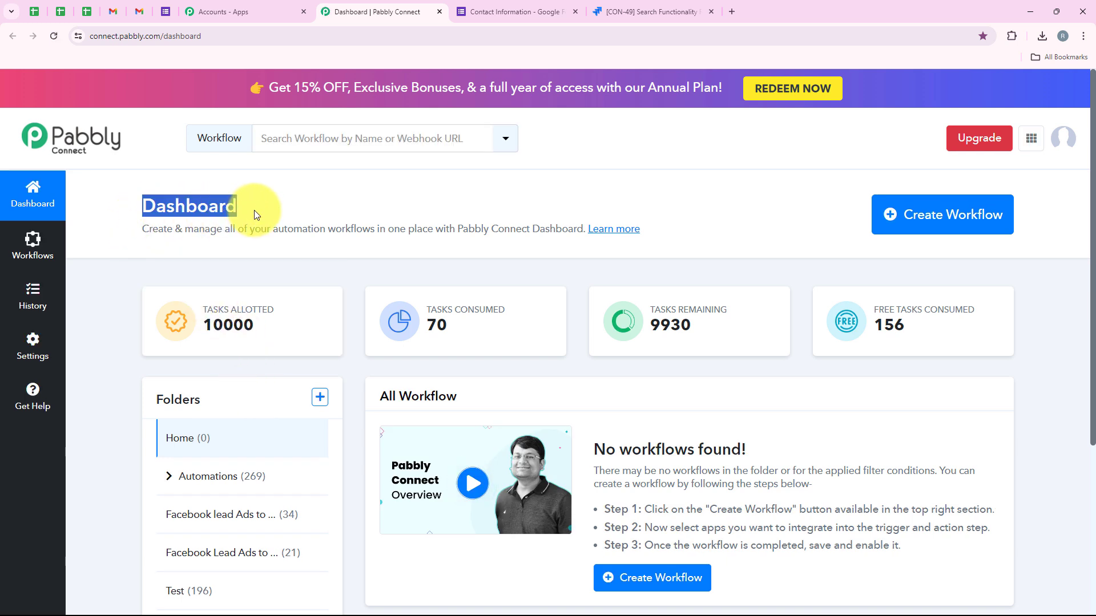
{"action": "left_click", "coordinate": [954, 203]}
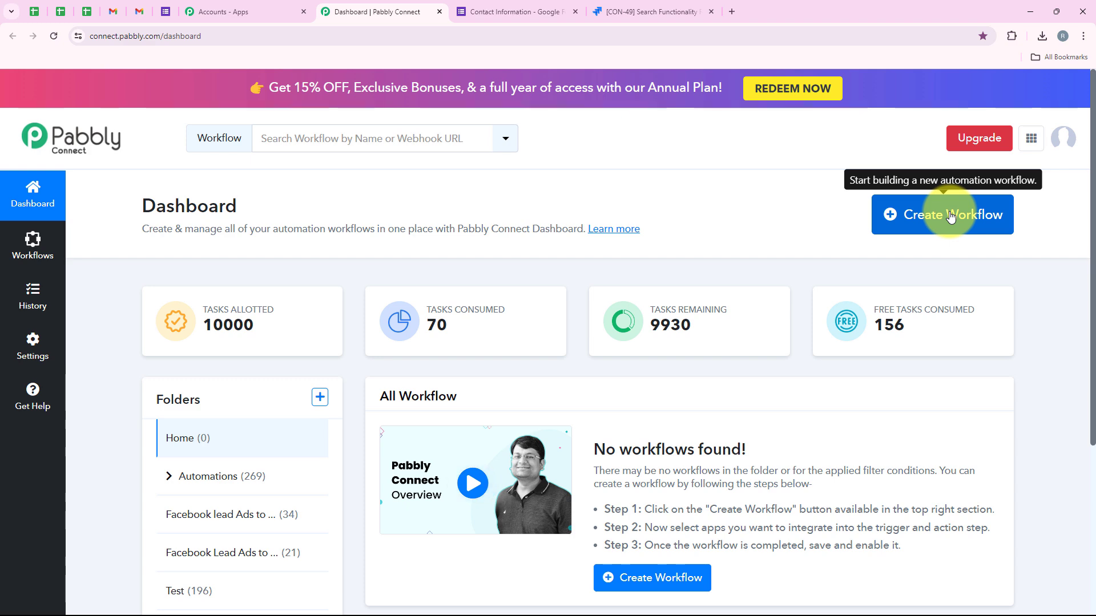
{"action": "left_click", "coordinate": [950, 216]}
{"action": "left_click_drag", "start_coordinate": [457, 287], "coordinate": [381, 284]}
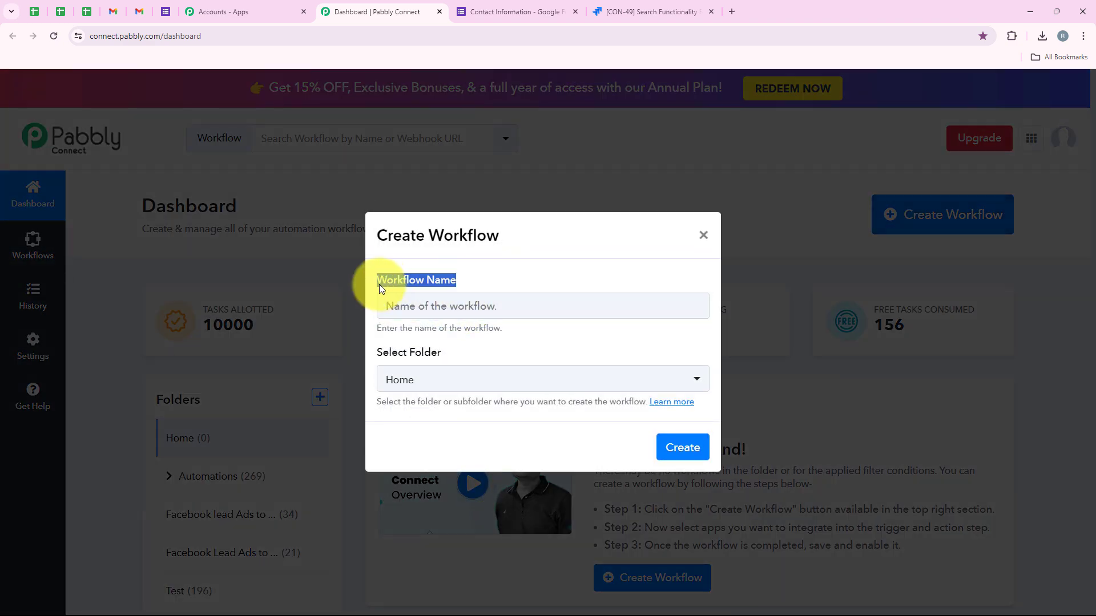
{"action": "left_click_drag", "start_coordinate": [440, 352], "coordinate": [372, 357]}
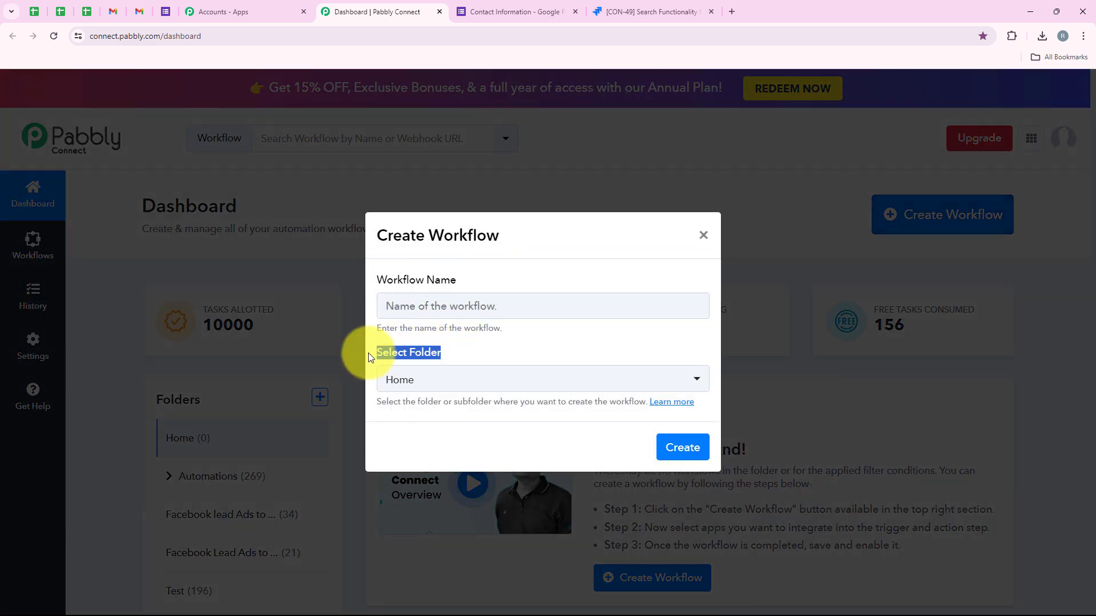
{"action": "left_click", "coordinate": [461, 374]}
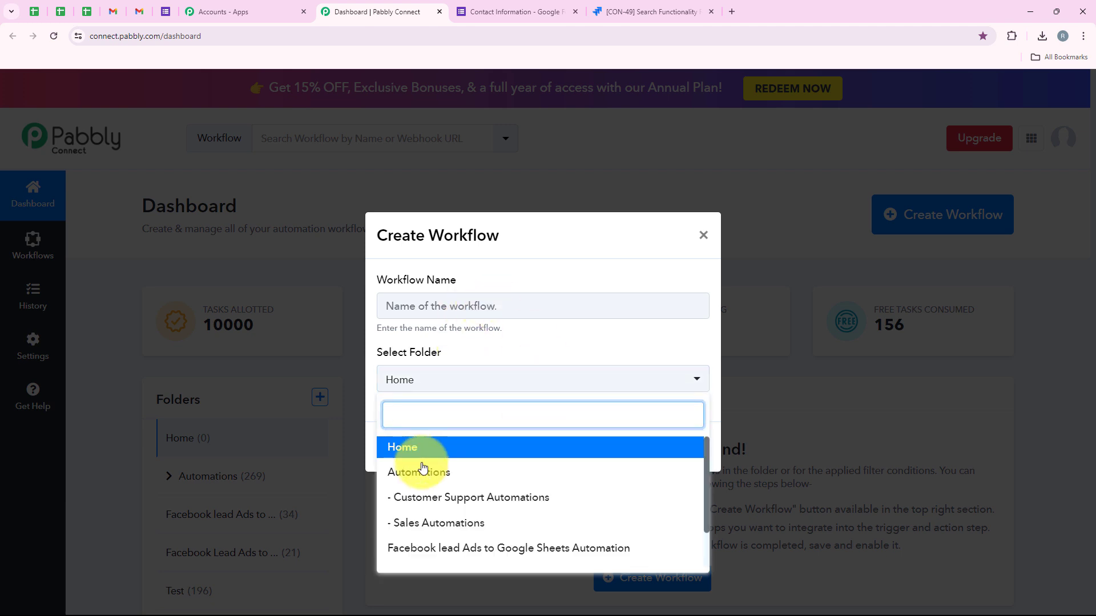
{"action": "left_click", "coordinate": [549, 472]}
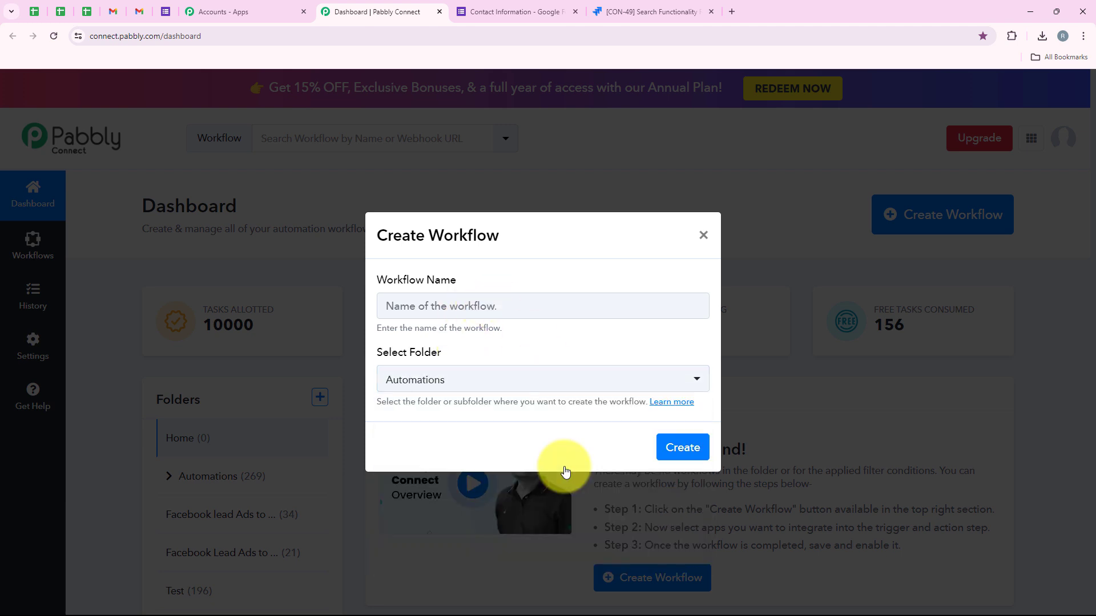
{"action": "left_click", "coordinate": [457, 311]}
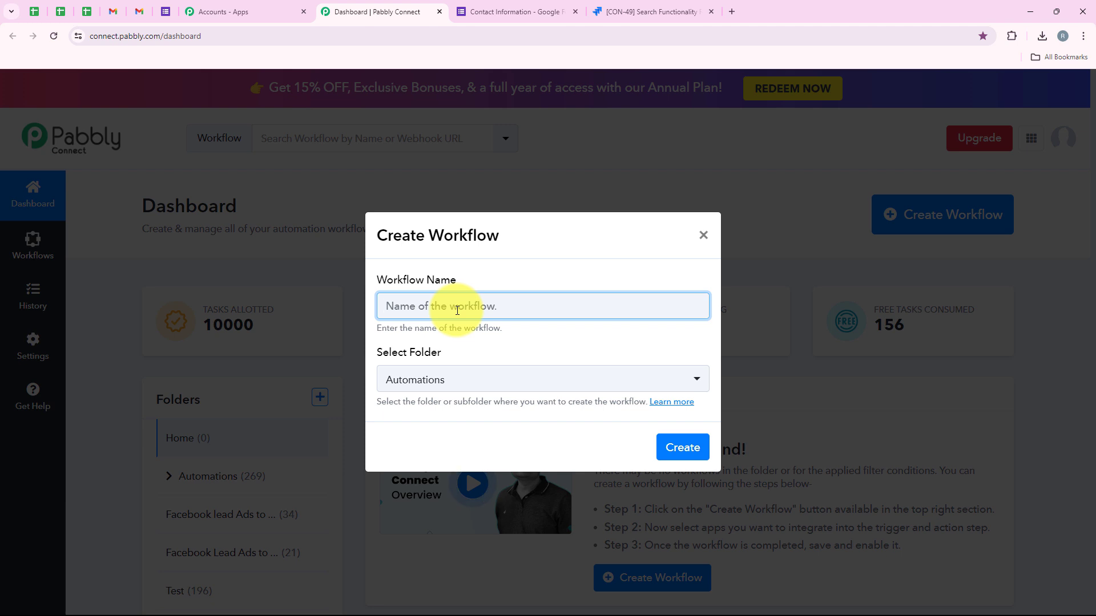
{"action": "type", "text": "How to Create Jira Issue on Google Forms Response"}
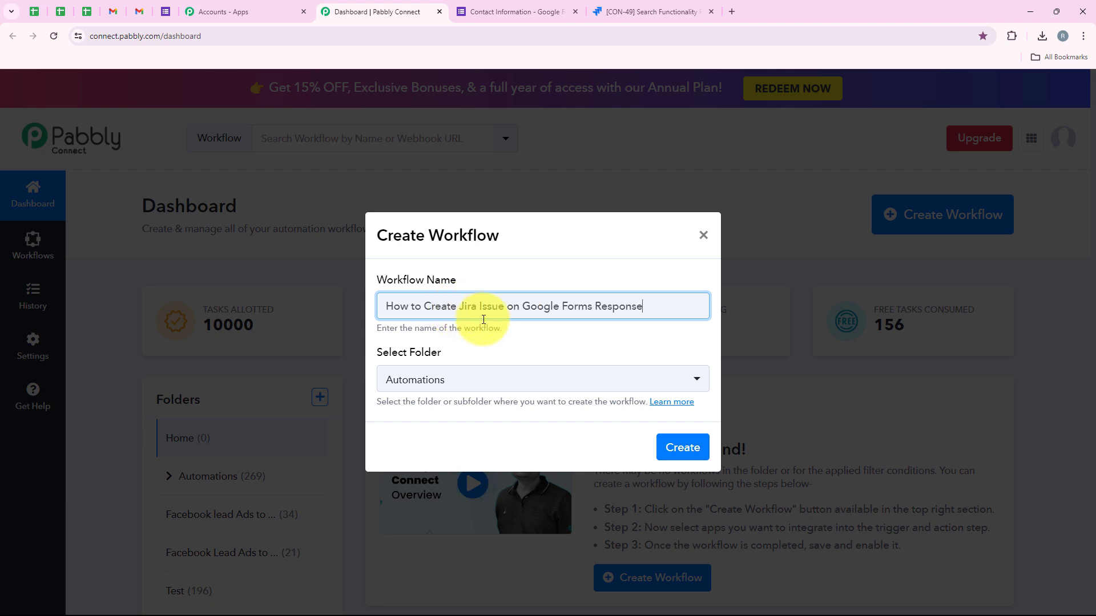
{"action": "left_click", "coordinate": [684, 445]}
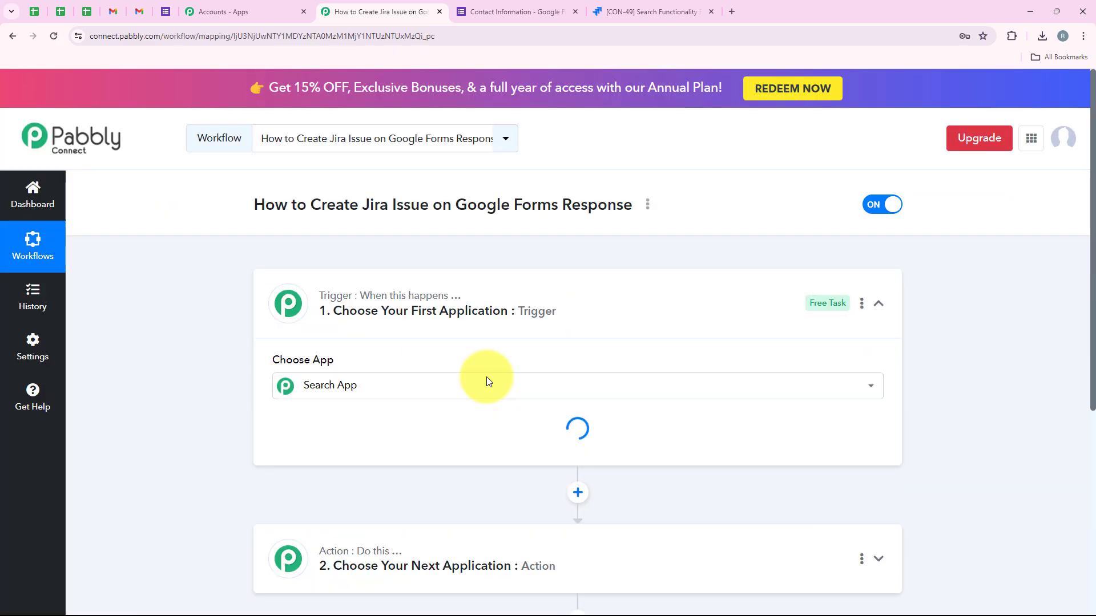
Choose Google Forms as the workflow's trigger application
{"action": "left_click", "coordinate": [480, 379]}
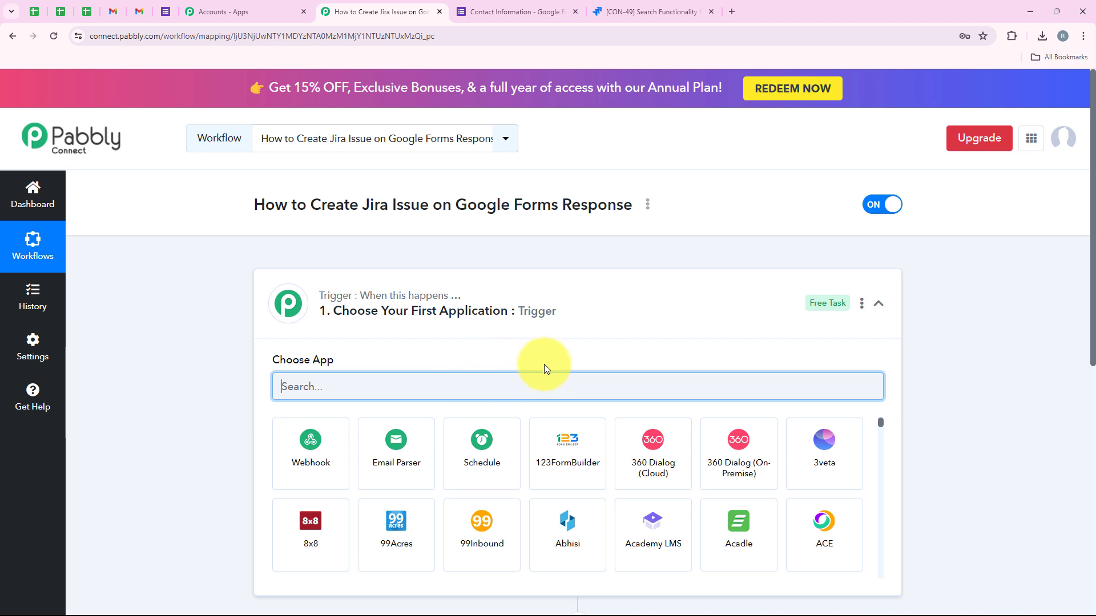
{"action": "left_click", "coordinate": [651, 319]}
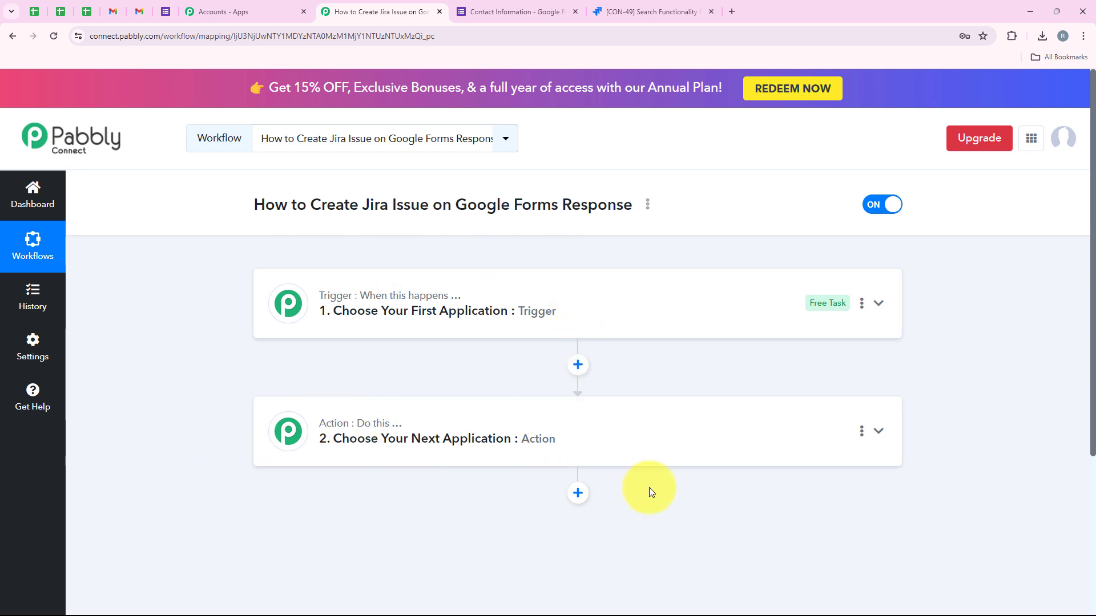
{"action": "left_click", "coordinate": [620, 318]}
{"action": "left_click", "coordinate": [326, 391]}
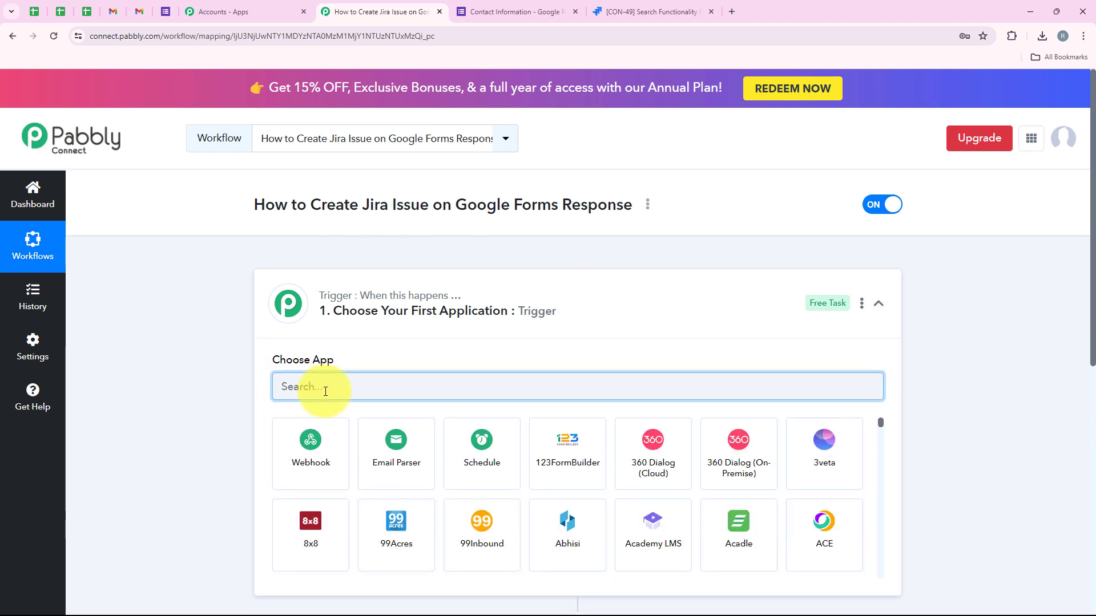
{"action": "type", "text": "Googl"}
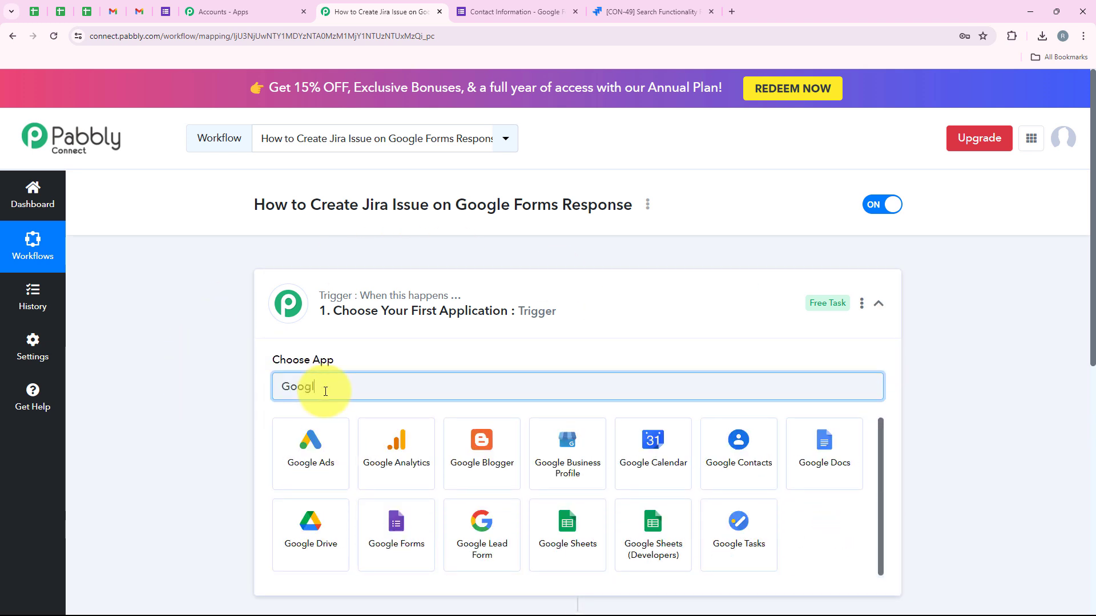
{"action": "type", "text": "e Form"}
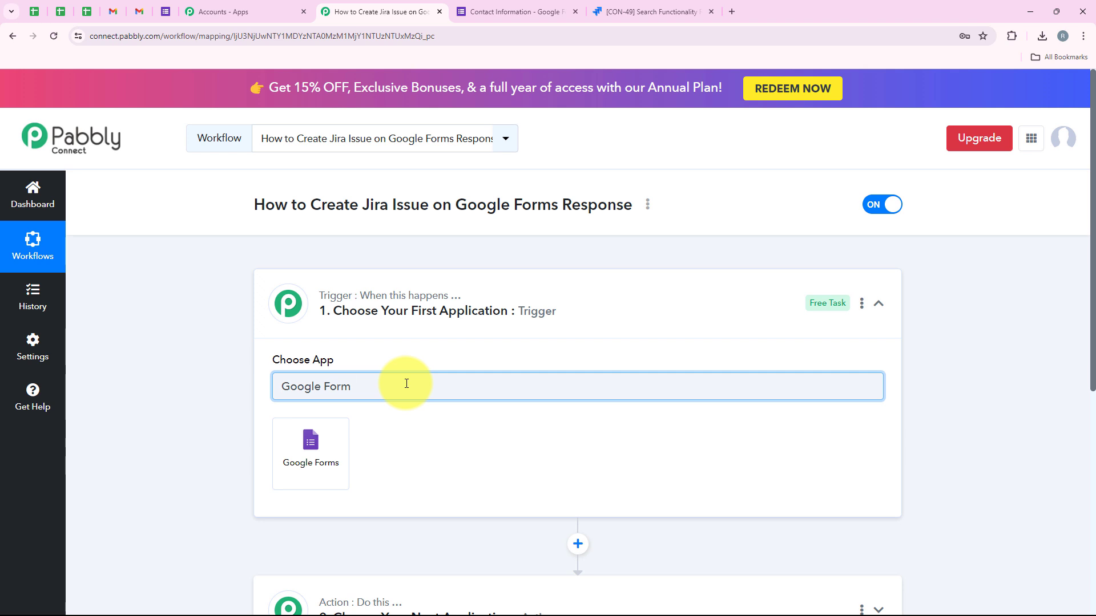
{"action": "left_click", "coordinate": [312, 441]}
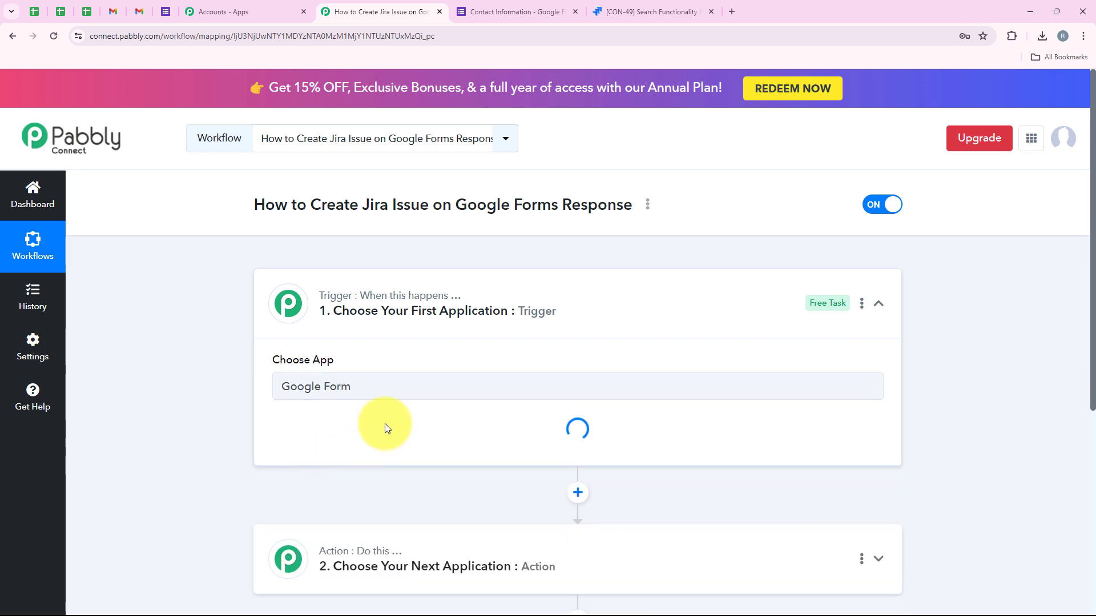
Set the Google Forms trigger event to New Response Received and copy the generated webhook URL
{"action": "left_click_drag", "start_coordinate": [262, 422], "coordinate": [340, 421]}
{"action": "left_click", "coordinate": [339, 449]}
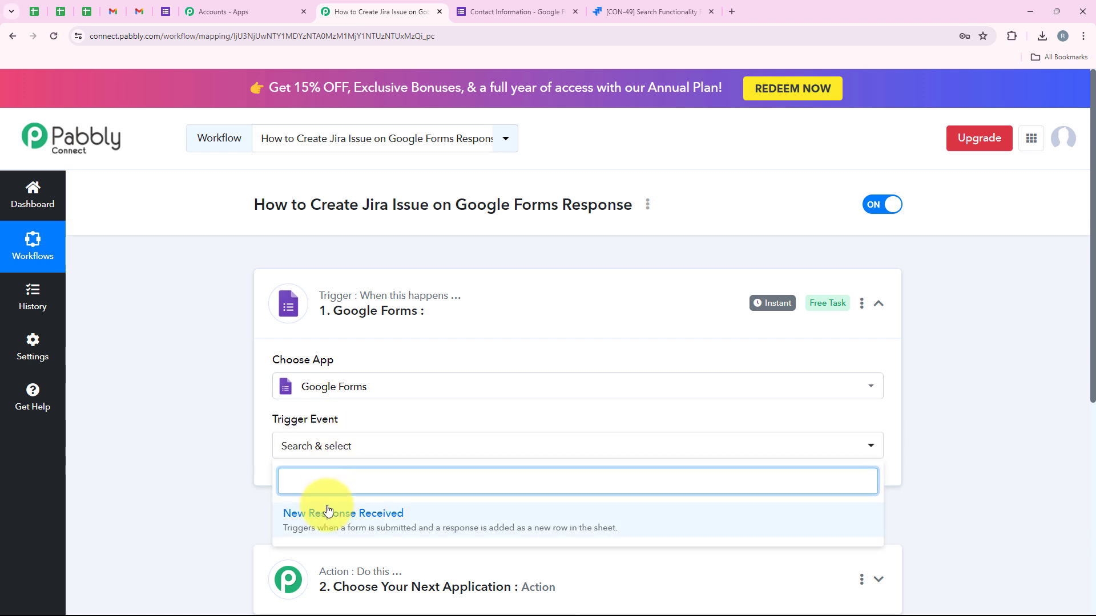
{"action": "left_click", "coordinate": [325, 507]}
{"action": "scroll", "coordinate": [503, 371], "scroll_direction": "down", "scroll_amount": 3}
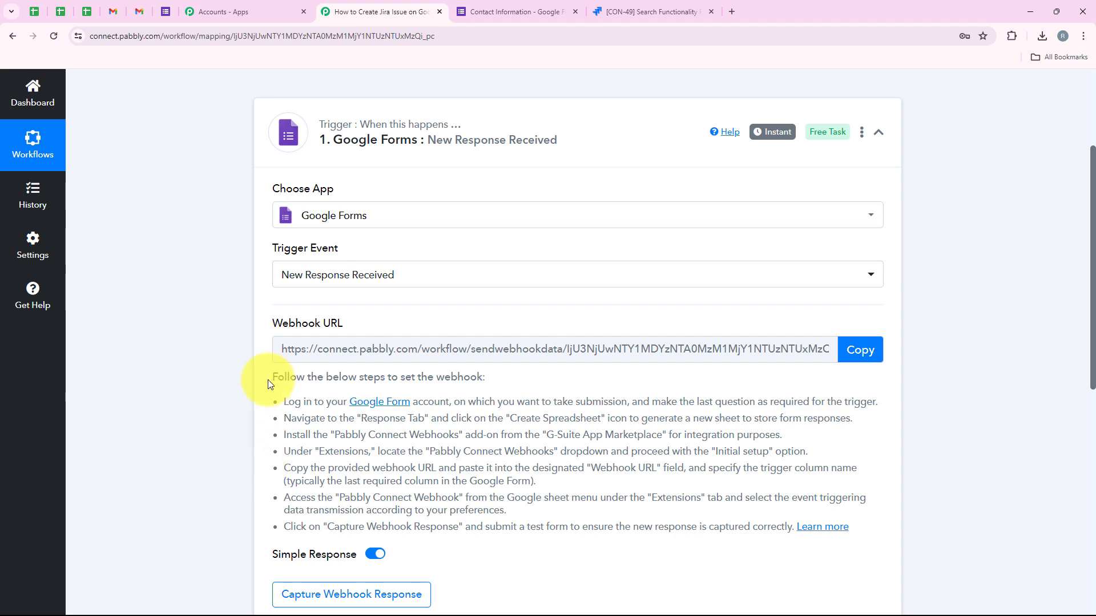
{"action": "left_click", "coordinate": [856, 349]}
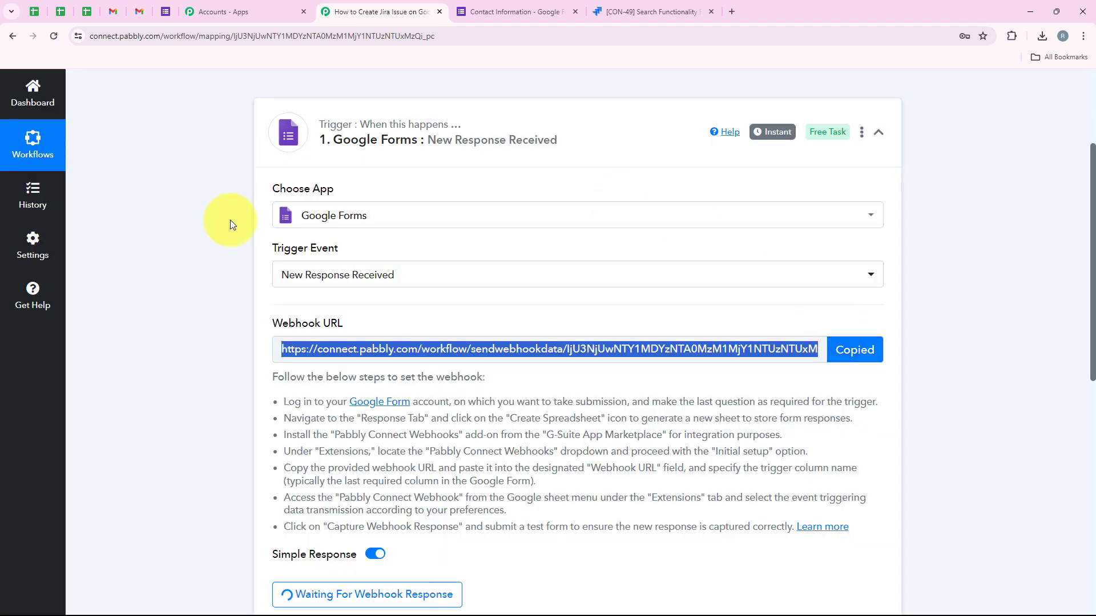
Switch to the Contact Information form in Google Forms, review its questions and open its linked response spreadsheet
{"action": "left_click", "coordinate": [502, 11]}
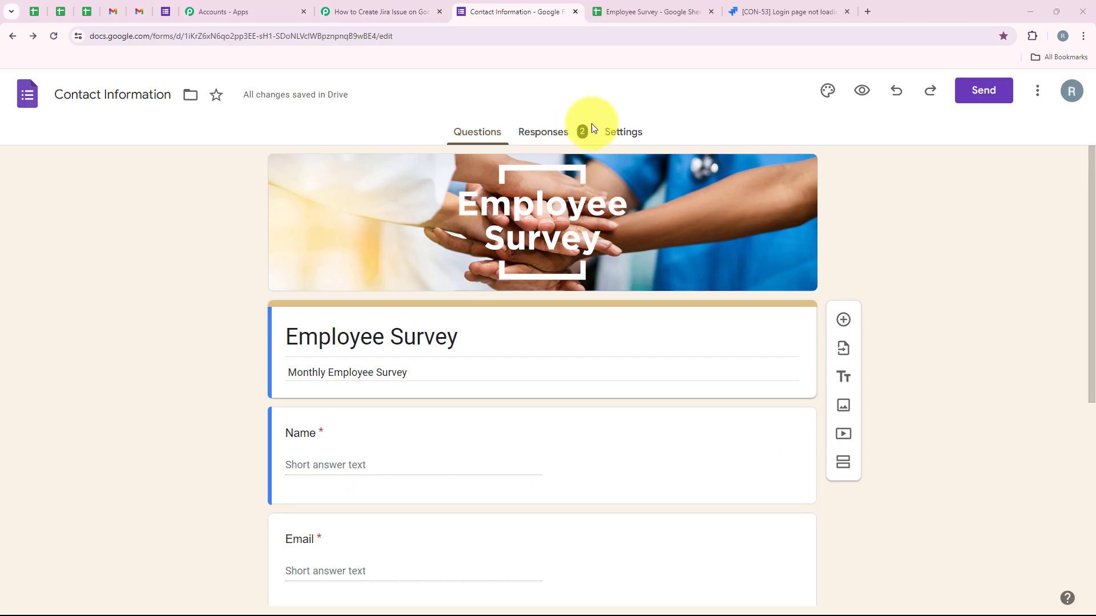
{"action": "scroll", "coordinate": [935, 248], "scroll_direction": "down", "scroll_amount": 5}
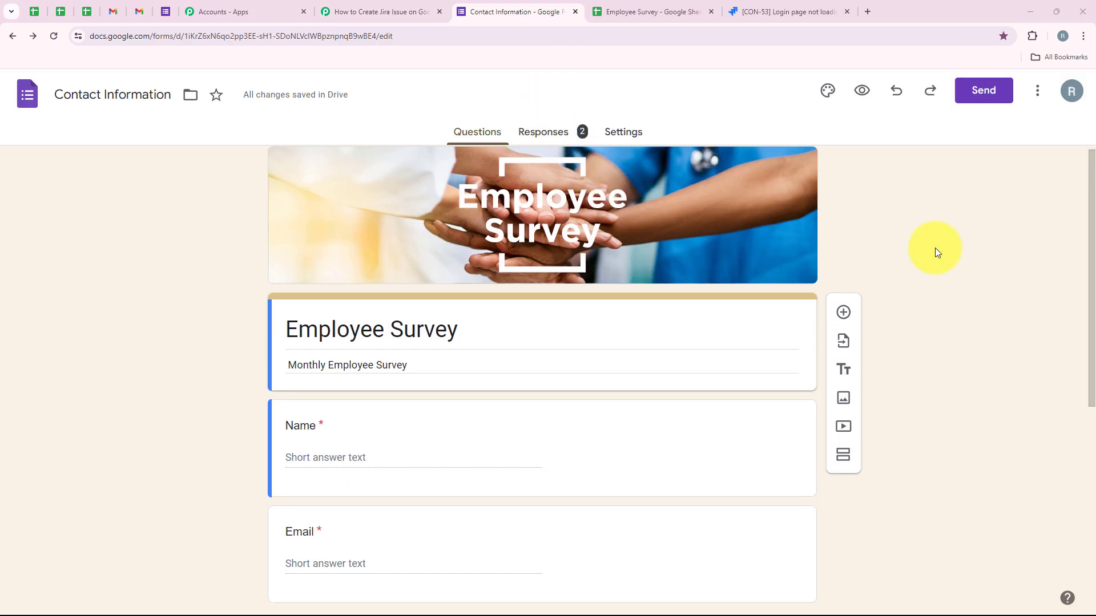
{"action": "scroll", "coordinate": [936, 313], "scroll_direction": "down", "scroll_amount": 1}
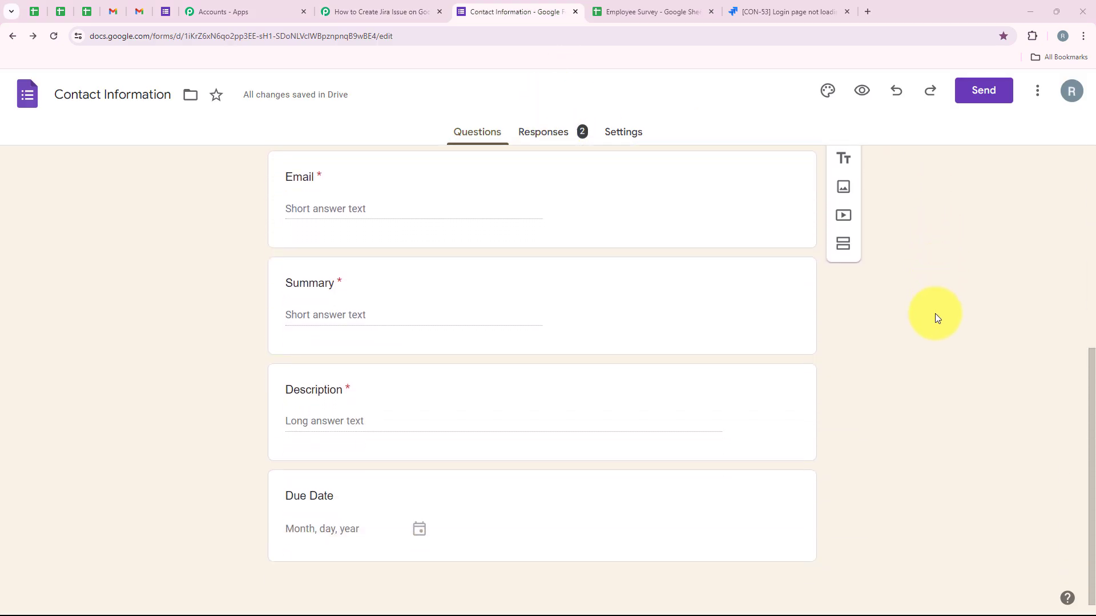
{"action": "scroll", "coordinate": [935, 313], "scroll_direction": "up", "scroll_amount": 5}
{"action": "scroll", "coordinate": [936, 318], "scroll_direction": "up", "scroll_amount": 1}
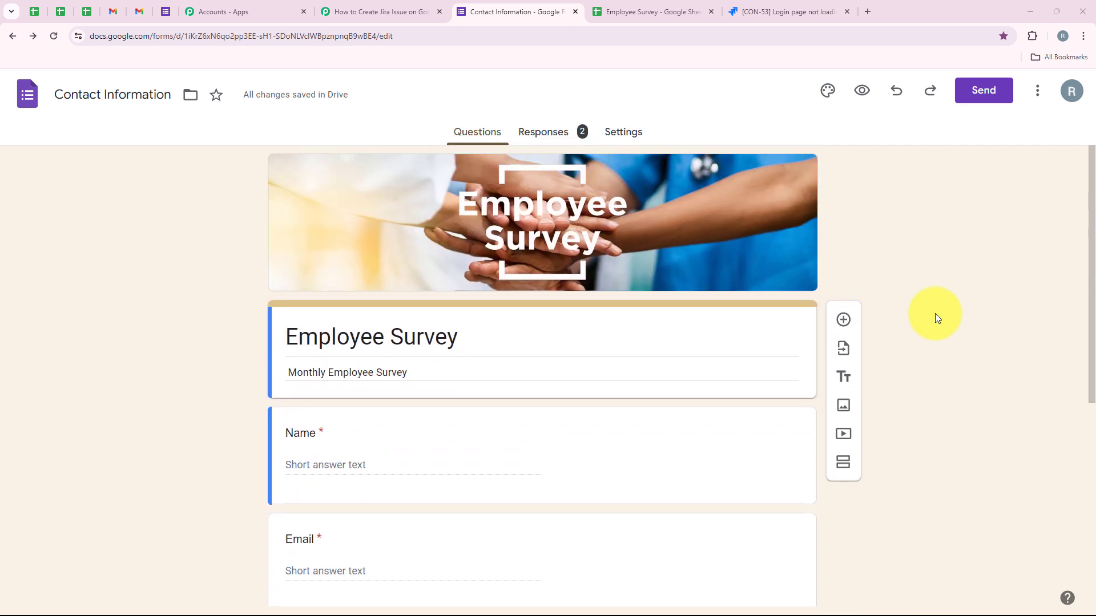
{"action": "left_click", "coordinate": [539, 132]}
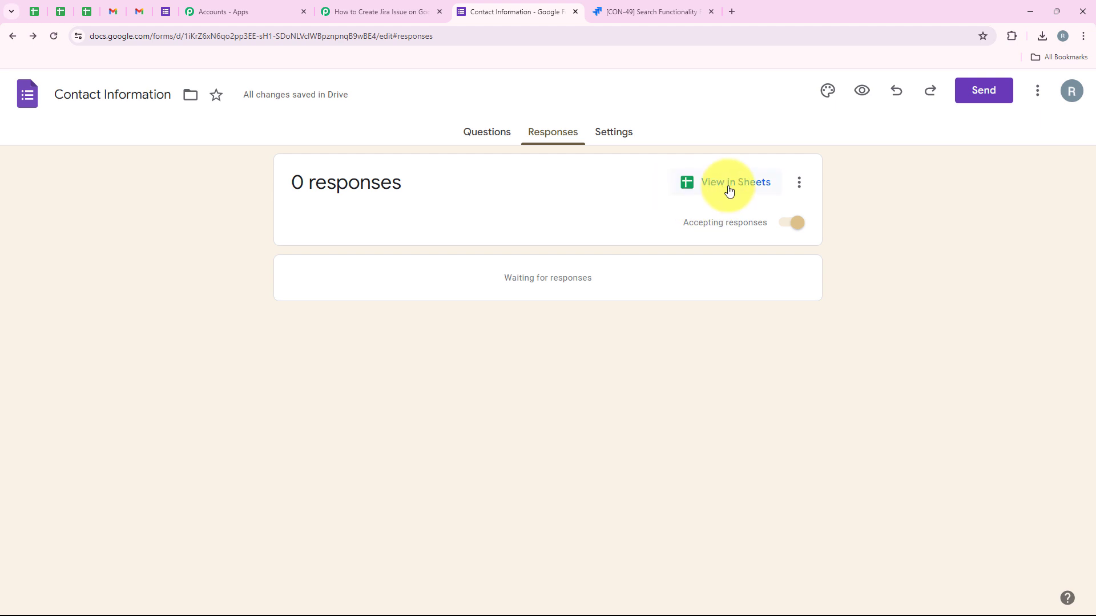
{"action": "left_click", "coordinate": [710, 184]}
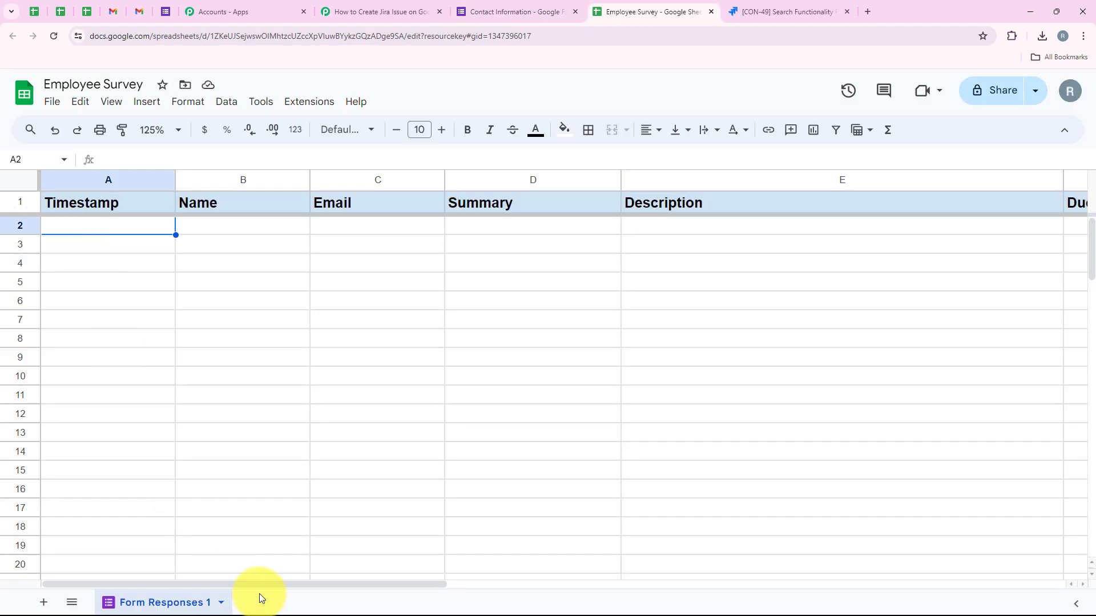
{"action": "left_click_drag", "start_coordinate": [267, 586], "coordinate": [215, 597]}
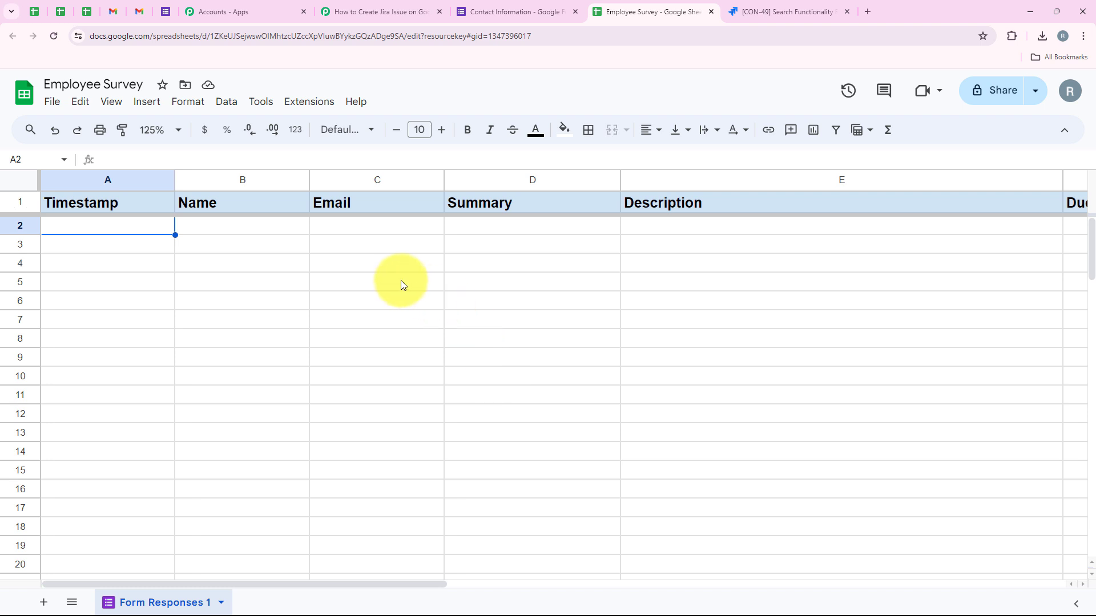
Find the Pabbly Connect Webhooks add-on in the Google Workspace Marketplace and view its listing
{"action": "left_click", "coordinate": [304, 107]}
{"action": "mouse_move", "coordinate": [317, 122]}
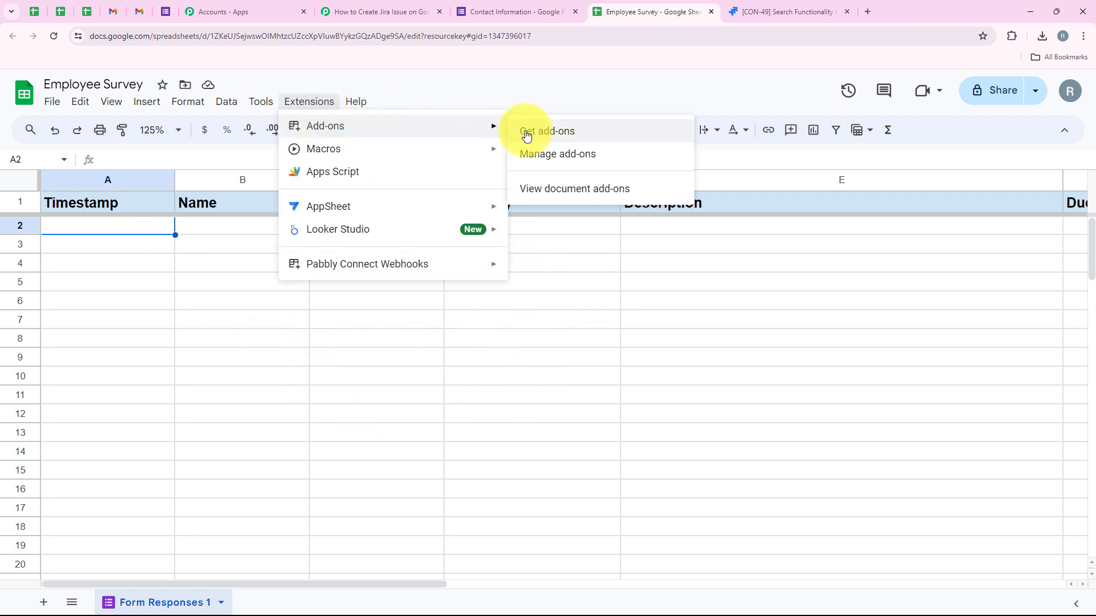
{"action": "left_click", "coordinate": [626, 133]}
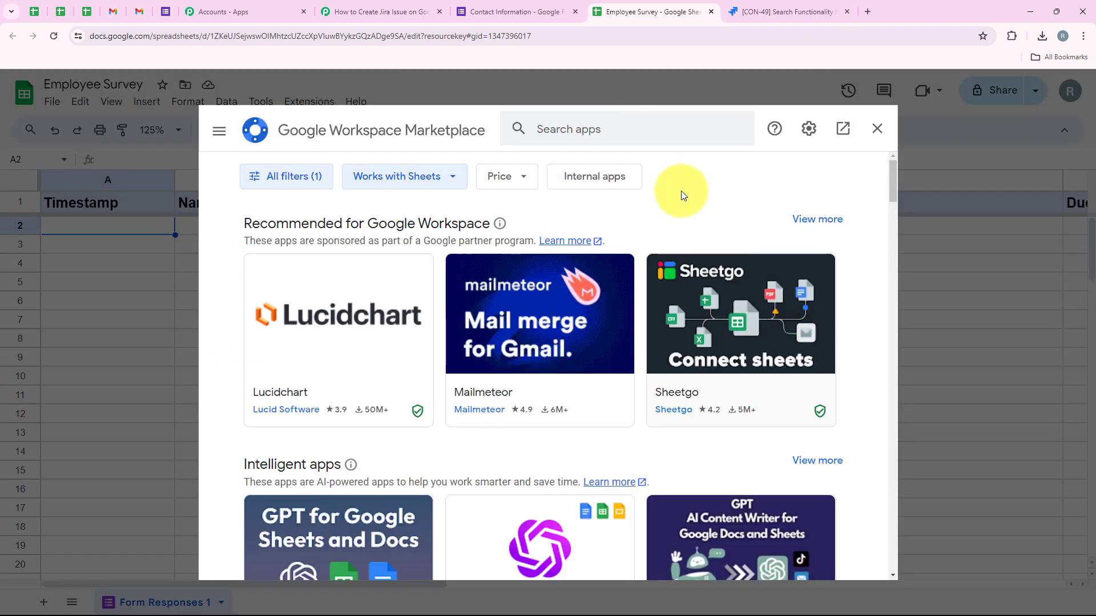
{"action": "left_click", "coordinate": [597, 128]}
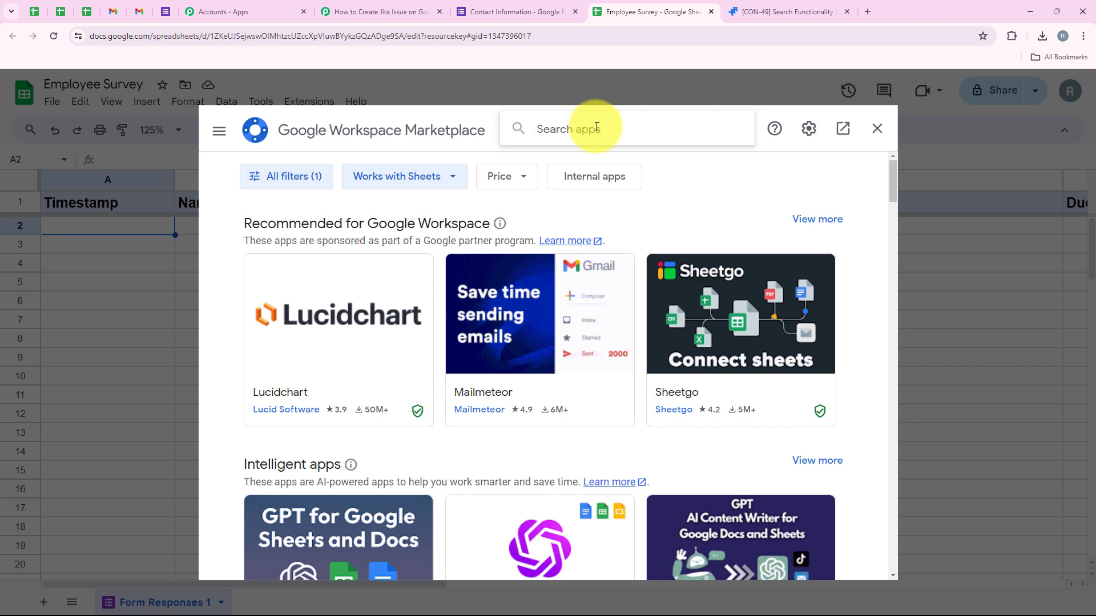
{"action": "type", "text": "Pabbly"}
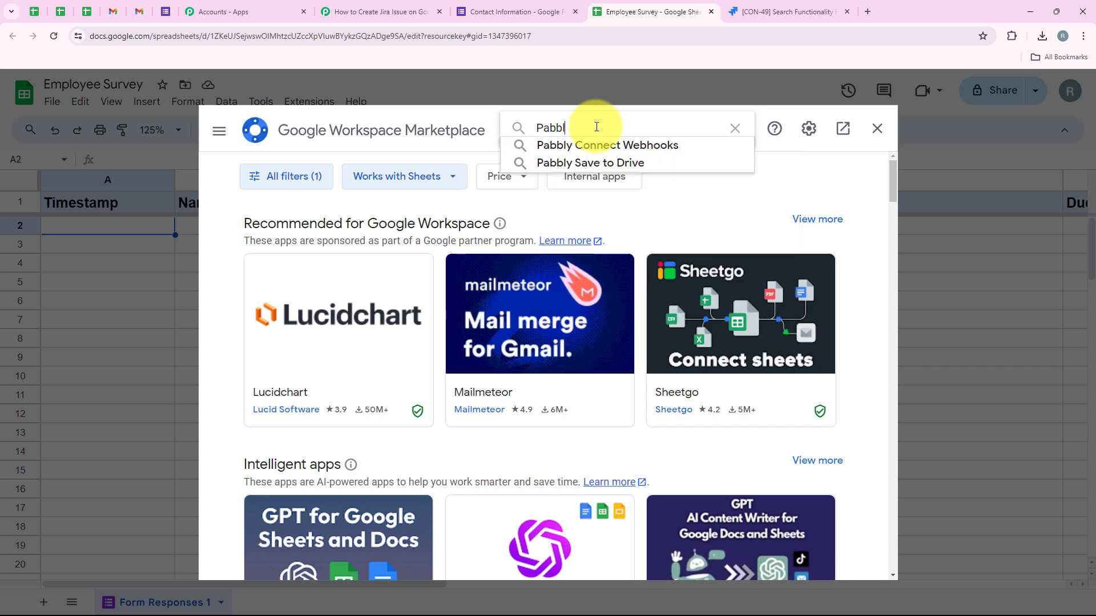
{"action": "left_click", "coordinate": [602, 143]}
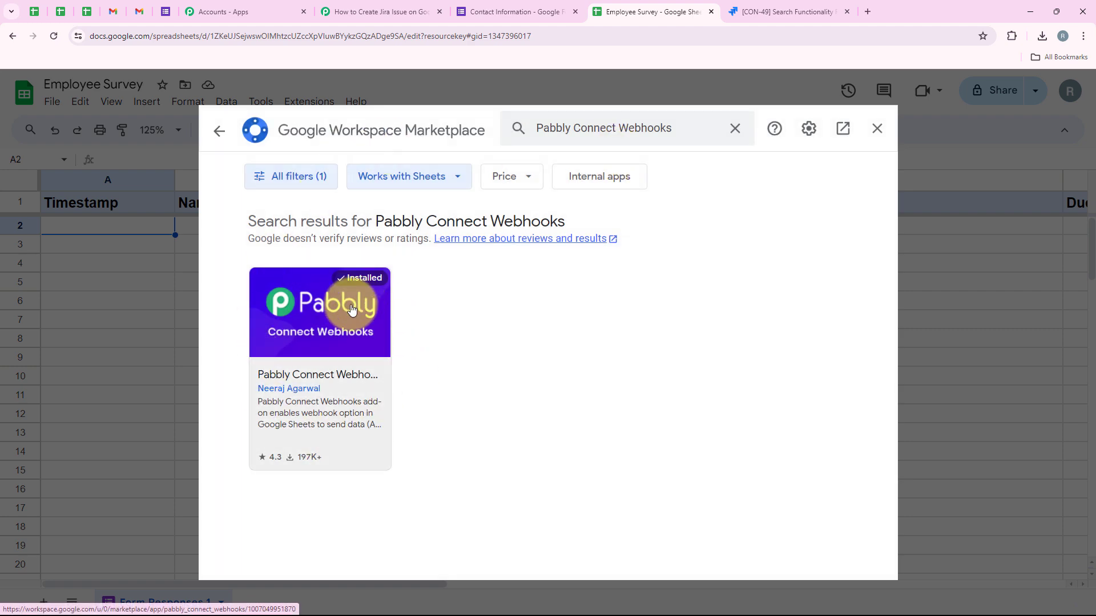
{"action": "left_click", "coordinate": [254, 358]}
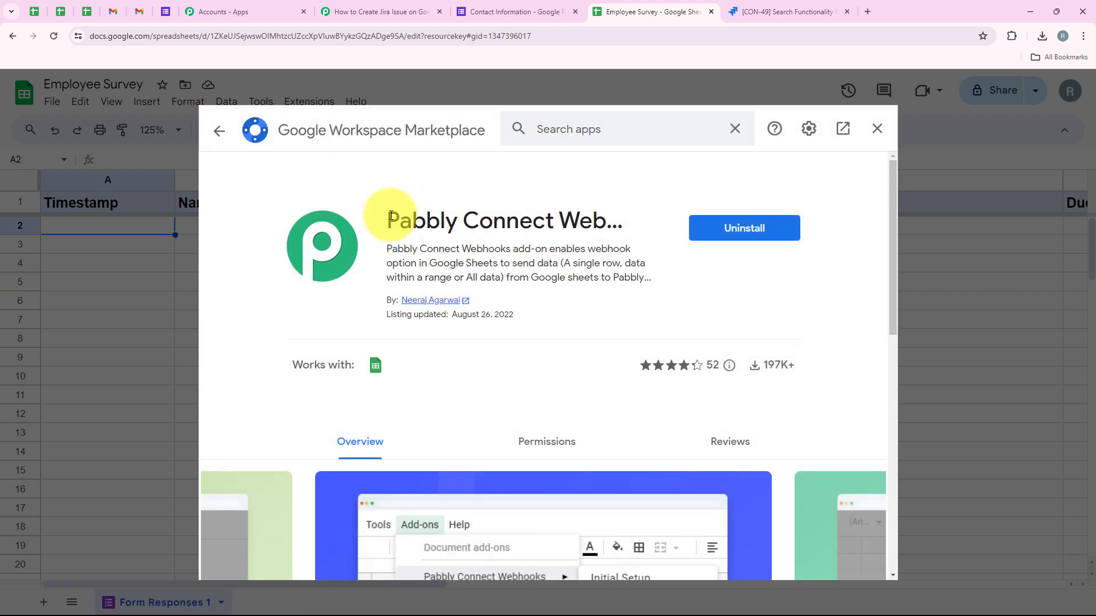
{"action": "left_click_drag", "start_coordinate": [379, 216], "coordinate": [612, 244]}
{"action": "left_click", "coordinate": [588, 318]}
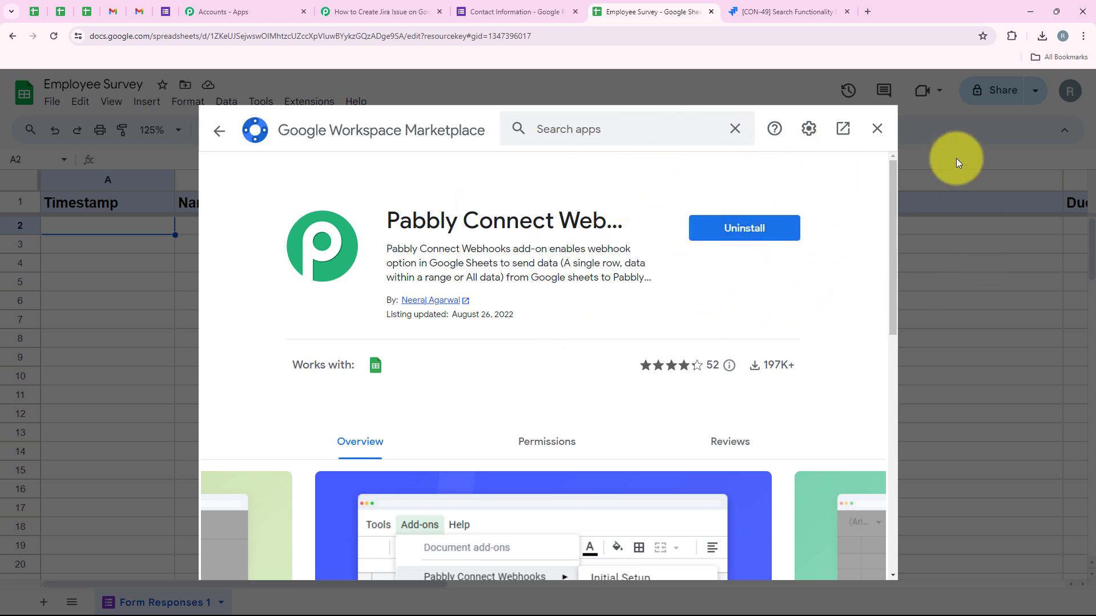
Close the add-on listing and open the Initial Setup of Pabbly Connect Webhooks in the Employee Survey spreadsheet
{"action": "left_click", "coordinate": [880, 125]}
{"action": "left_click", "coordinate": [305, 102]}
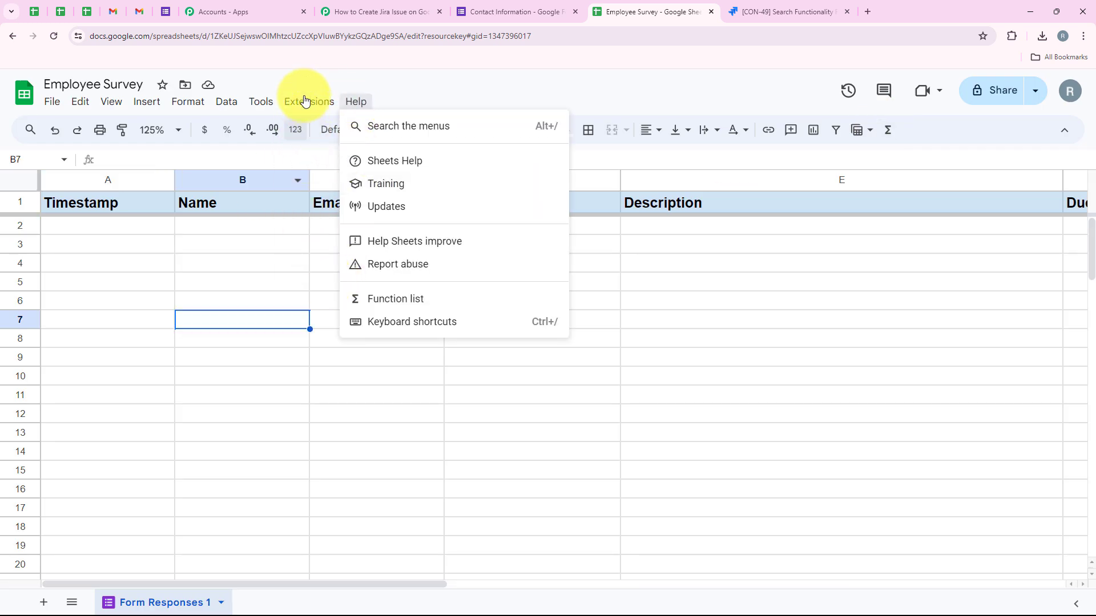
{"action": "mouse_move", "coordinate": [306, 103]}
{"action": "mouse_move", "coordinate": [303, 266]}
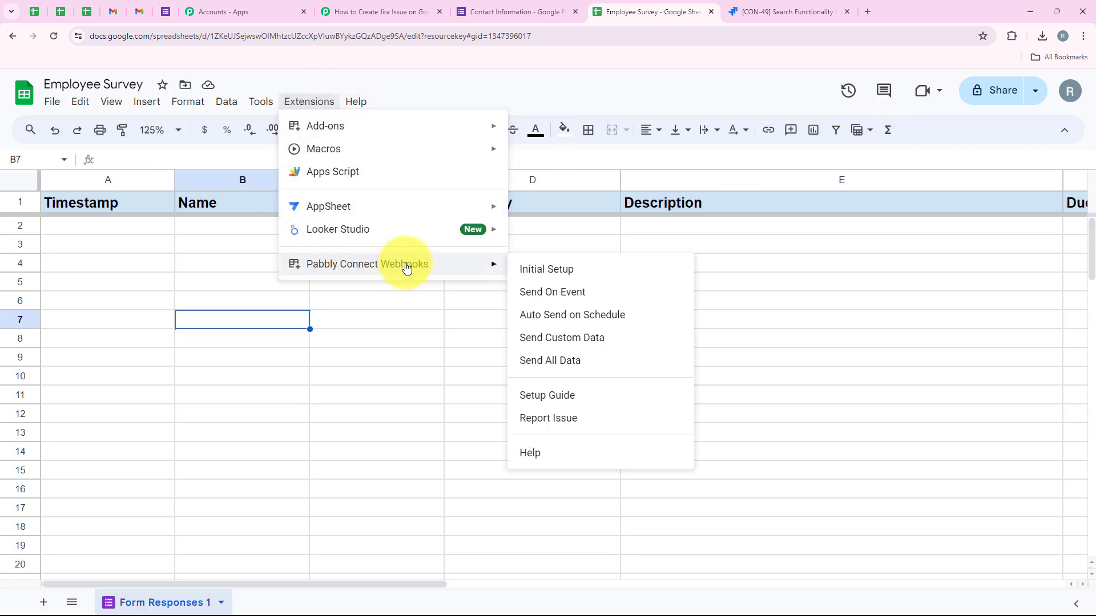
{"action": "left_click", "coordinate": [563, 277]}
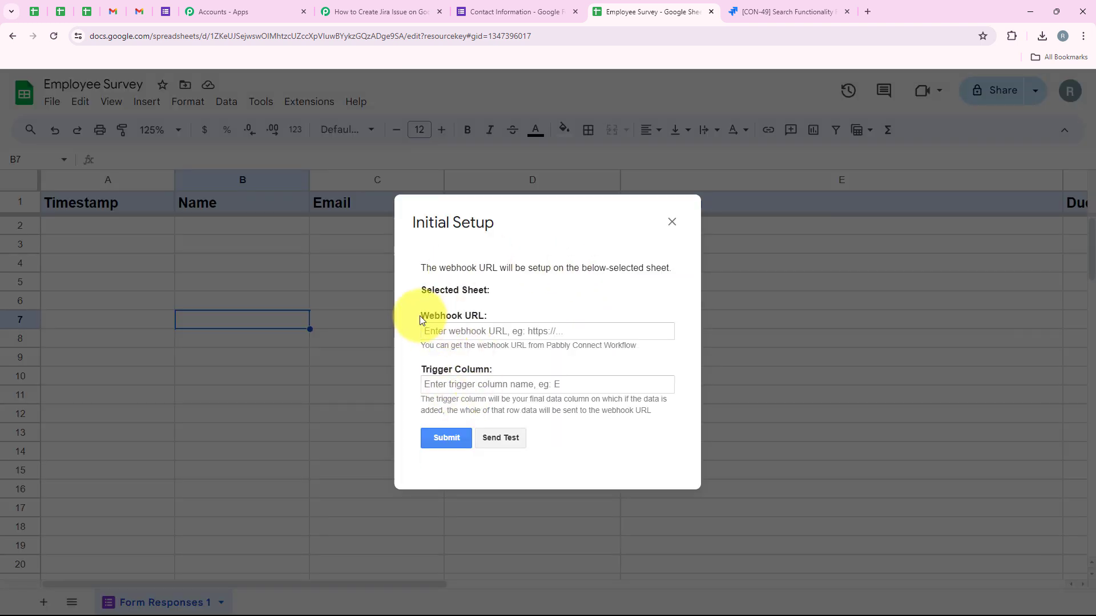
Paste the webhook URL copied from the Pabbly Connect workflow into the add-on's initial setup
{"action": "left_click_drag", "start_coordinate": [424, 366], "coordinate": [518, 361]}
{"action": "left_click", "coordinate": [530, 362]}
{"action": "left_click", "coordinate": [504, 332]}
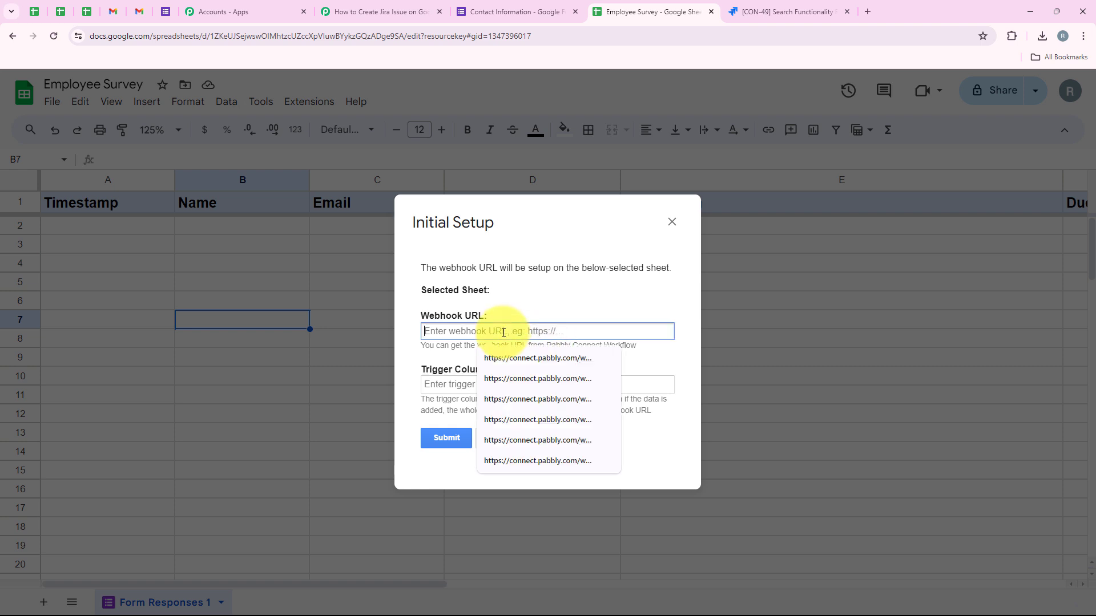
{"action": "right_click", "coordinate": [503, 332]}
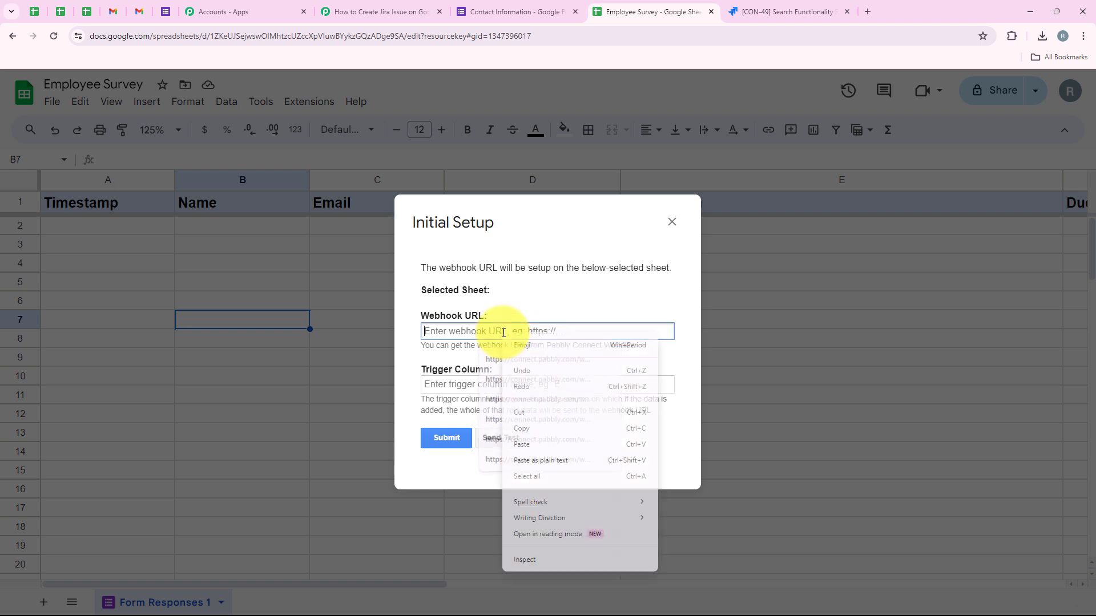
{"action": "left_click", "coordinate": [538, 440]}
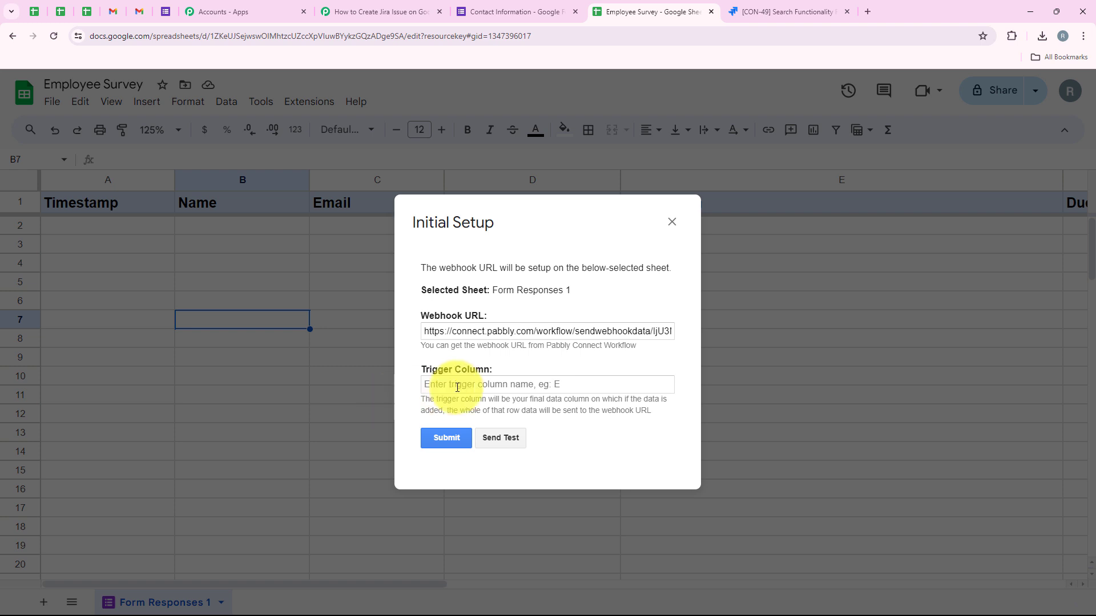
Set the trigger column to F, submit the webhook setup and close it
{"action": "left_click", "coordinate": [542, 391]}
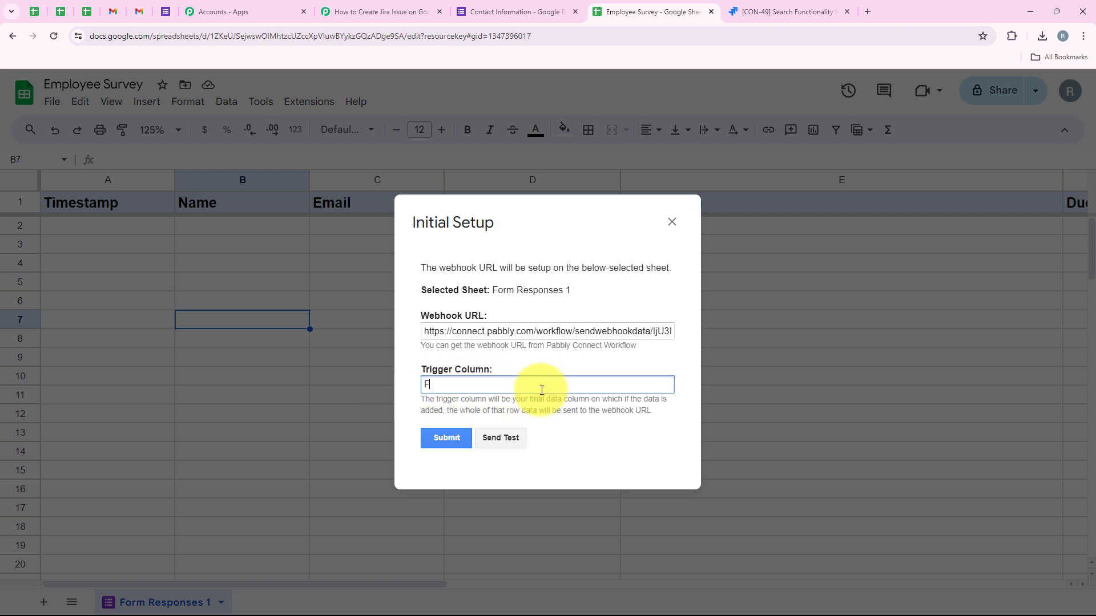
{"action": "left_click", "coordinate": [460, 437]}
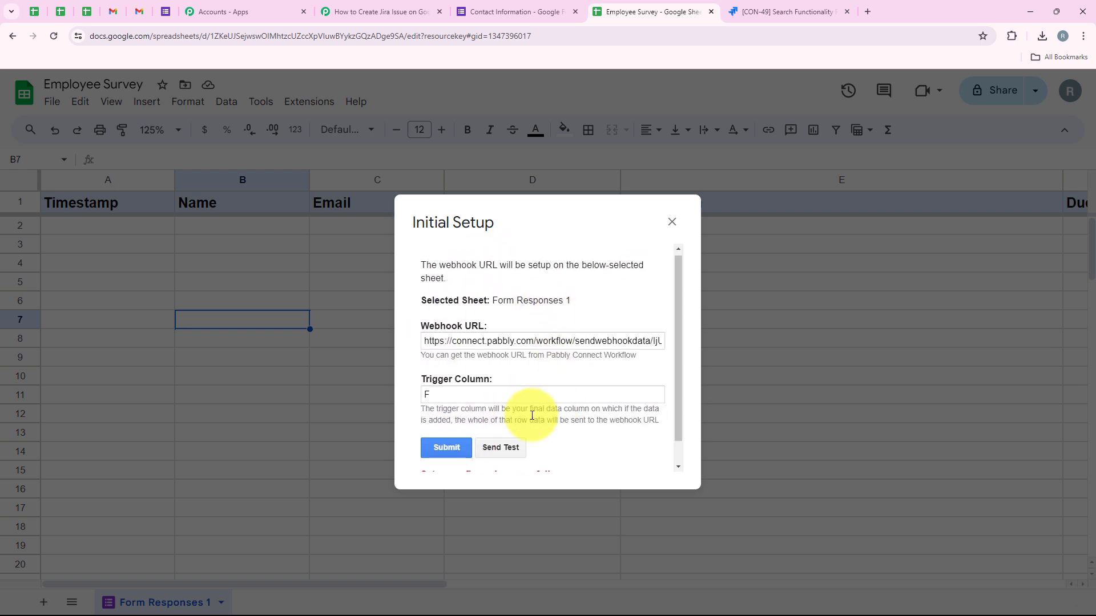
{"action": "scroll", "coordinate": [452, 440], "scroll_direction": "down", "scroll_amount": 1}
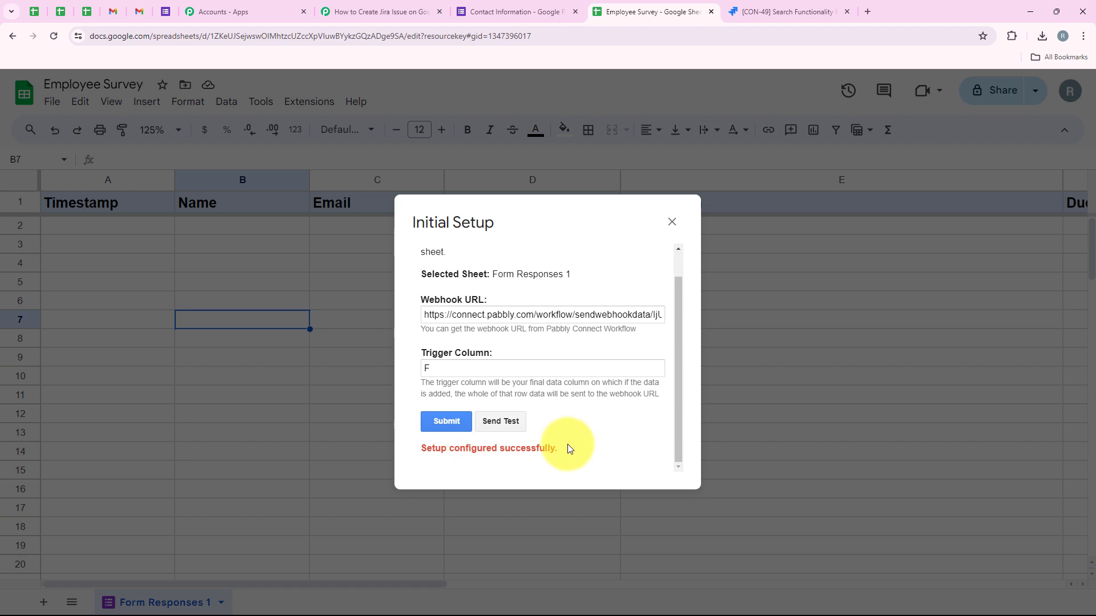
{"action": "left_click", "coordinate": [672, 223]}
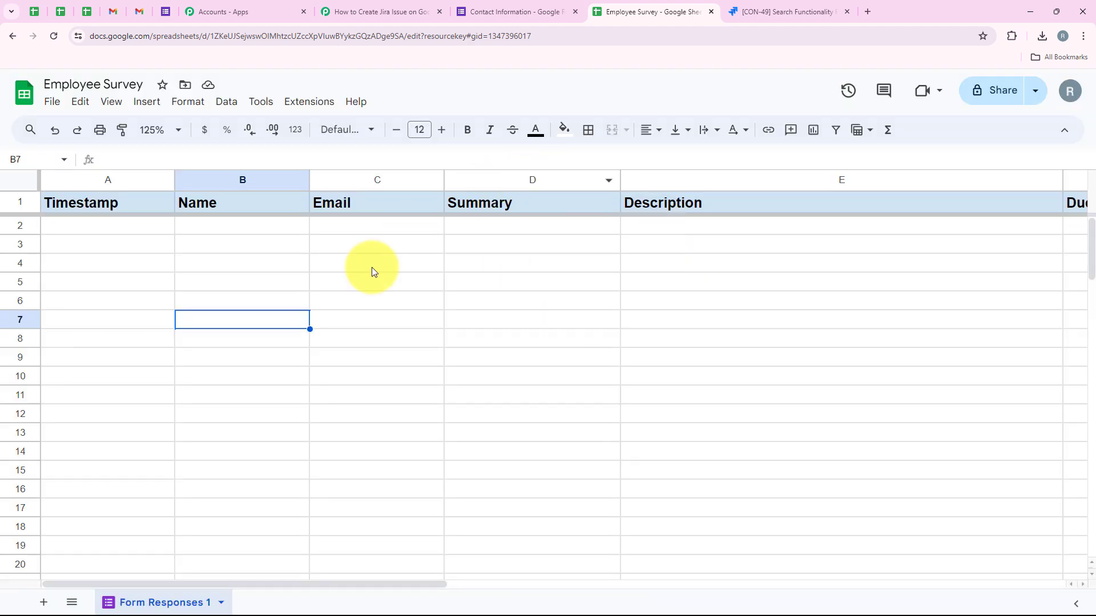
Switch to the Pabbly Connect workflow and read the note about making a test submission for the webhook response
{"action": "left_click", "coordinate": [369, 5]}
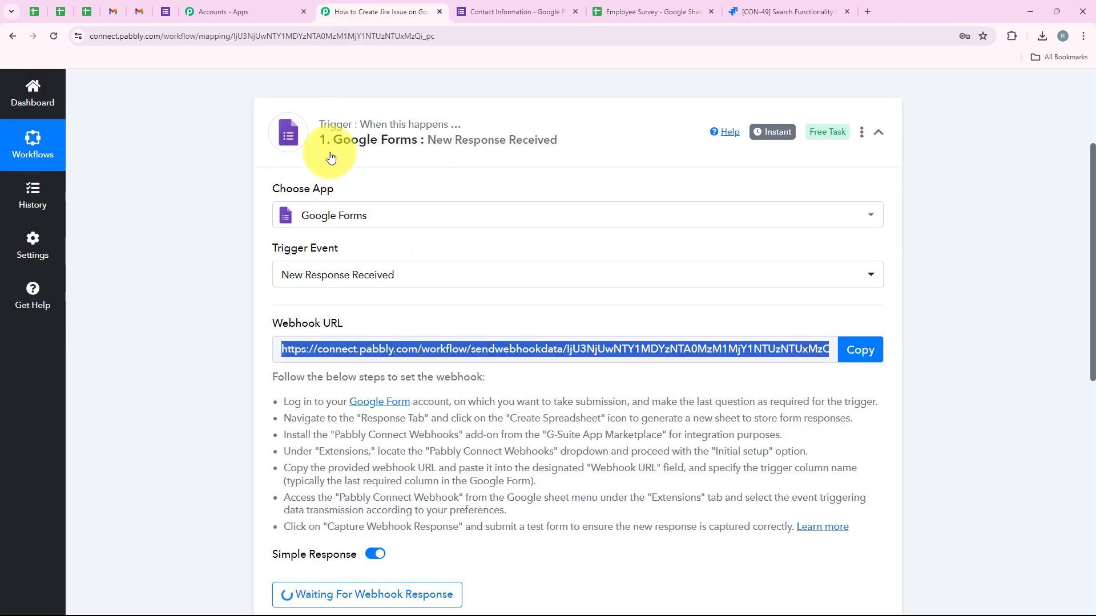
{"action": "scroll", "coordinate": [423, 428], "scroll_direction": "down", "scroll_amount": 2}
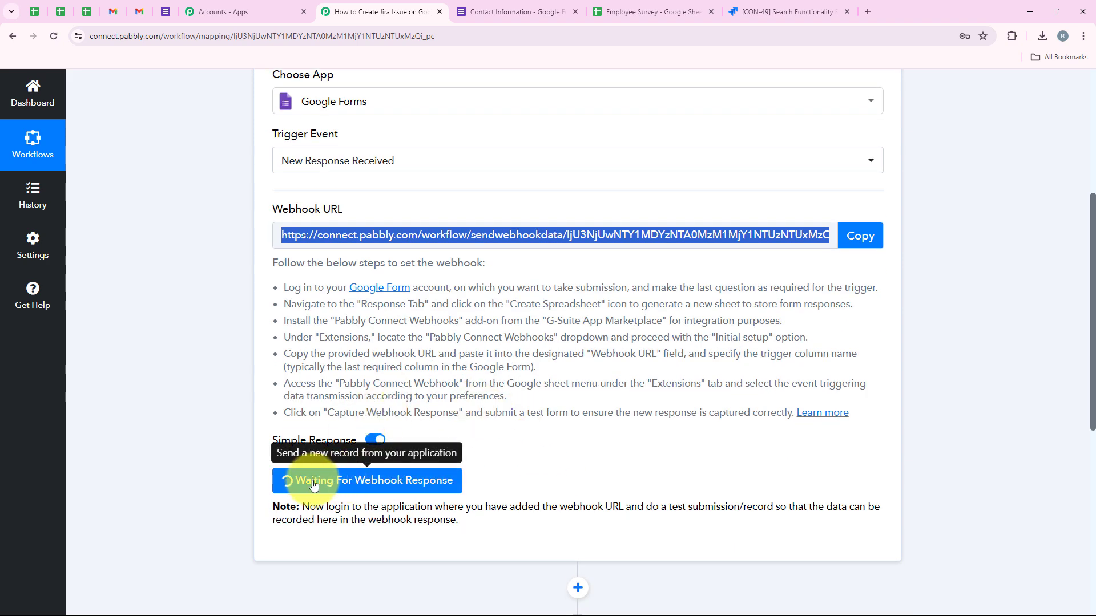
{"action": "left_click", "coordinate": [339, 524]}
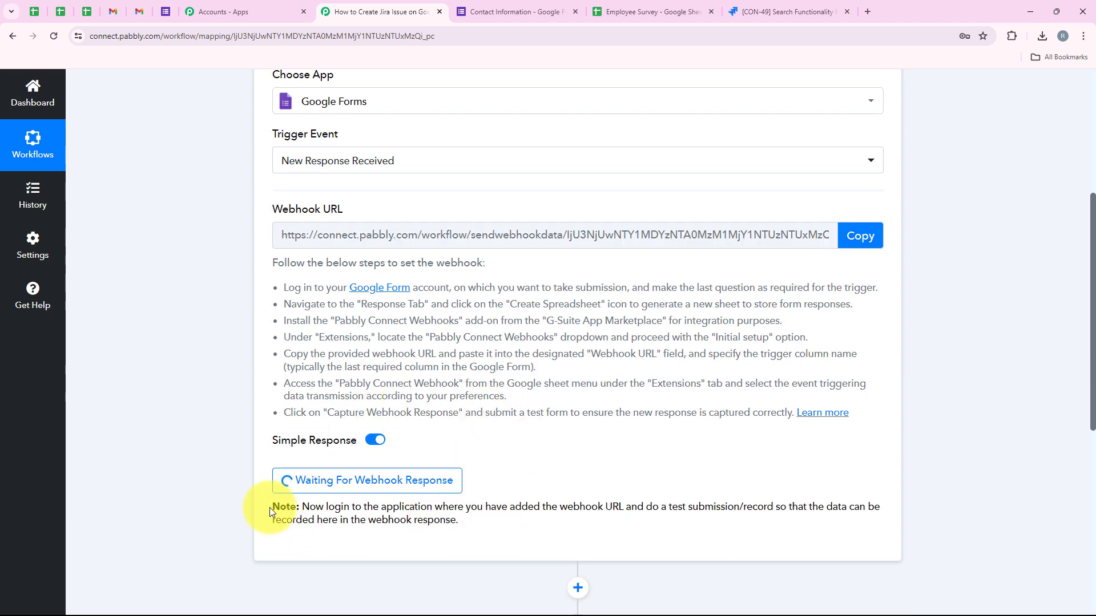
{"action": "left_click_drag", "start_coordinate": [645, 507], "coordinate": [772, 504]}
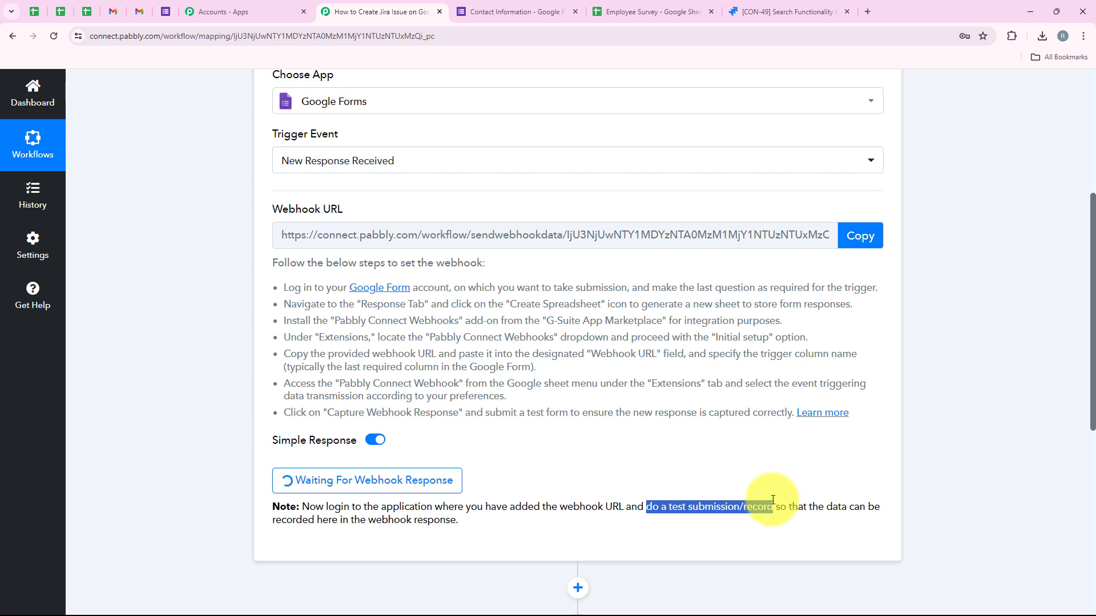
{"action": "left_click", "coordinate": [580, 481]}
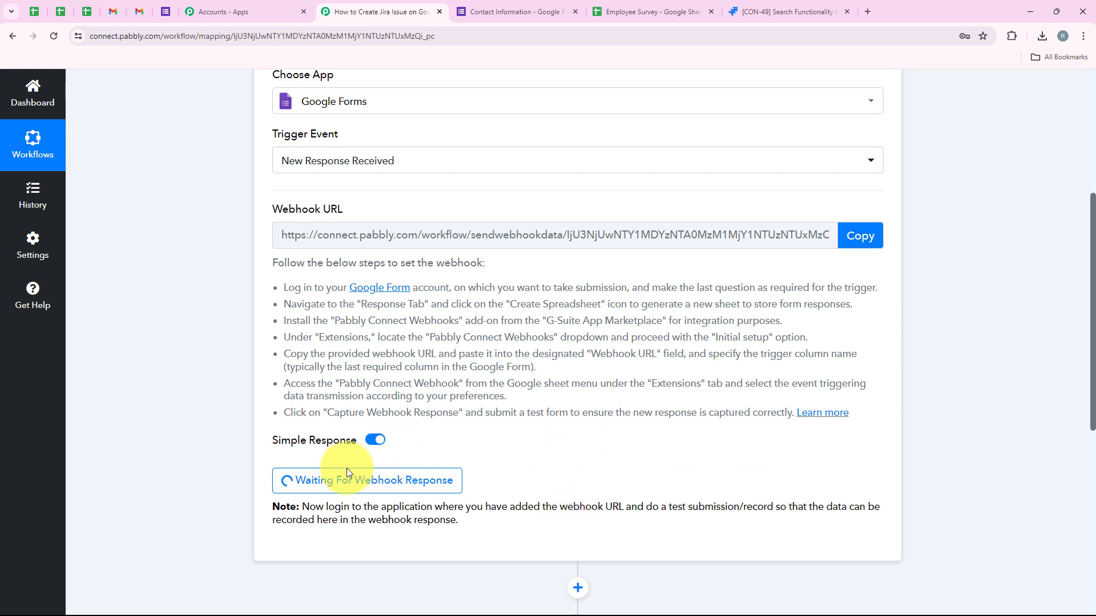
{"action": "scroll", "coordinate": [556, 467], "scroll_direction": "up", "scroll_amount": 3}
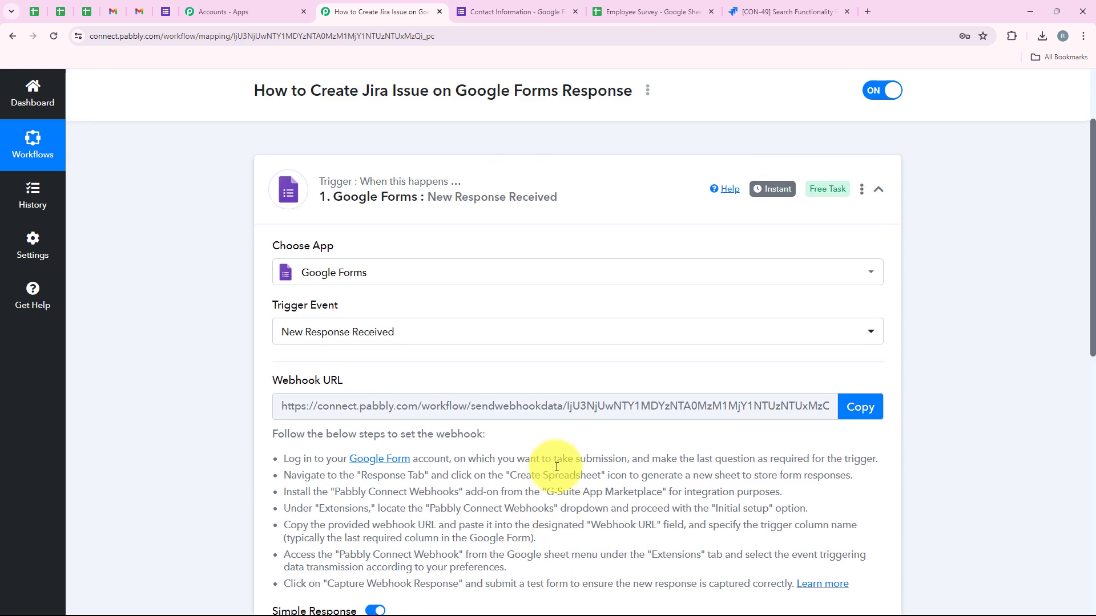
Switch to the Contact Information form, open its preview and fill in the respondent's name and e-mail
{"action": "left_click", "coordinate": [478, 8]}
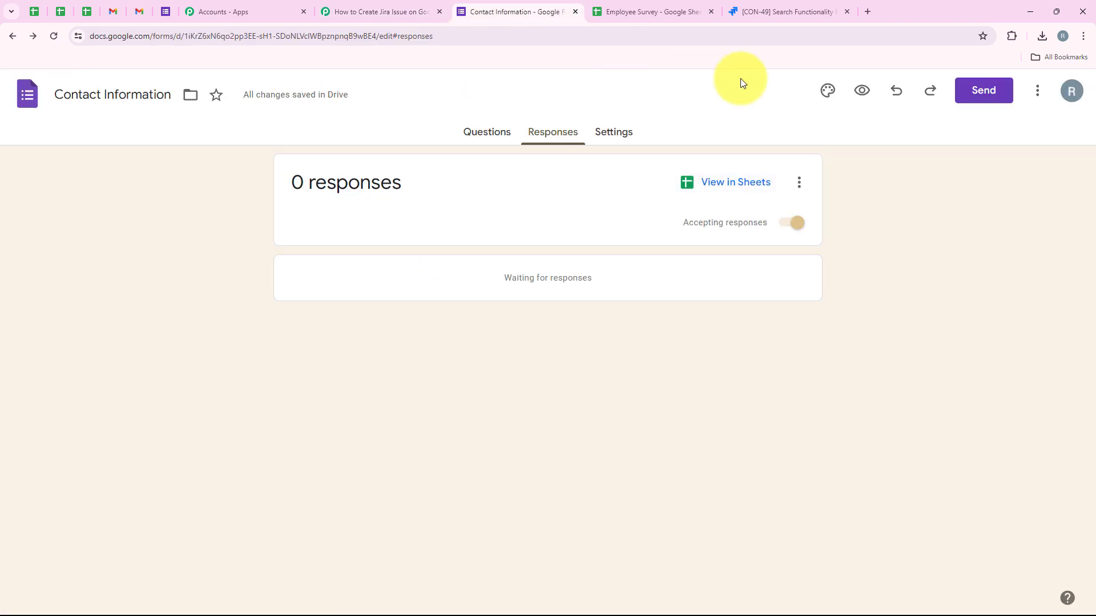
{"action": "left_click", "coordinate": [862, 92]}
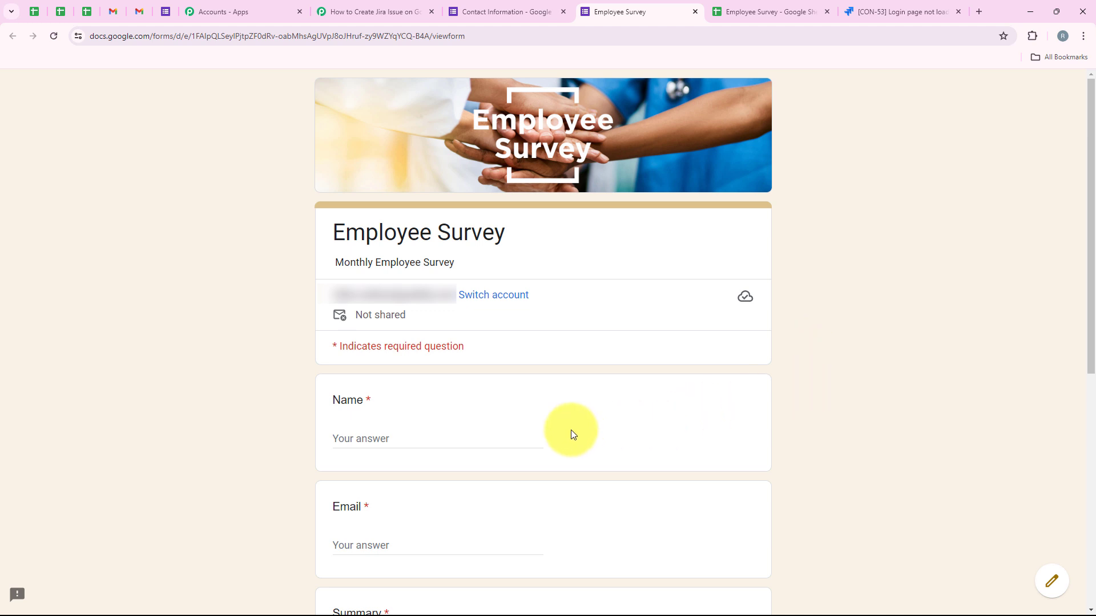
{"action": "left_click", "coordinate": [439, 443]}
{"action": "type", "text": "De"}
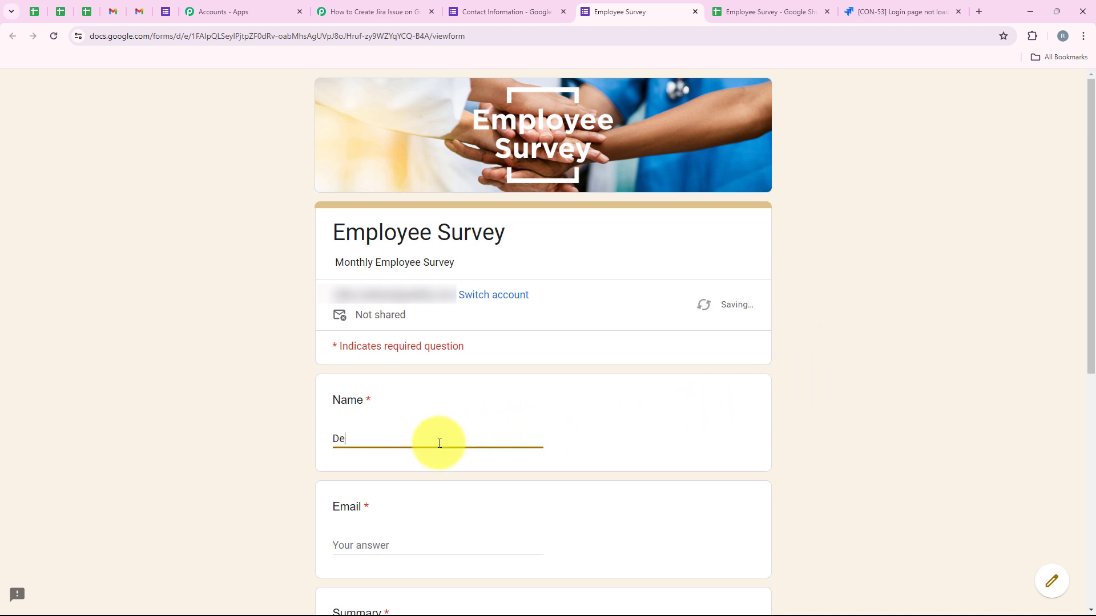
{"action": "type", "text": "mo User"}
{"action": "left_click", "coordinate": [380, 553]}
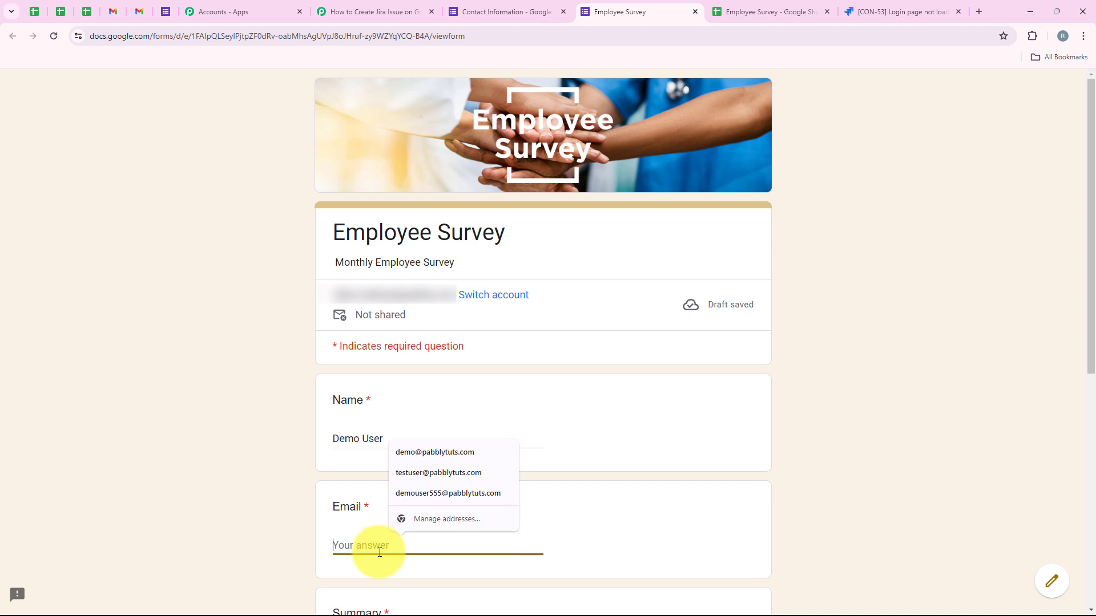
{"action": "left_click", "coordinate": [423, 459]}
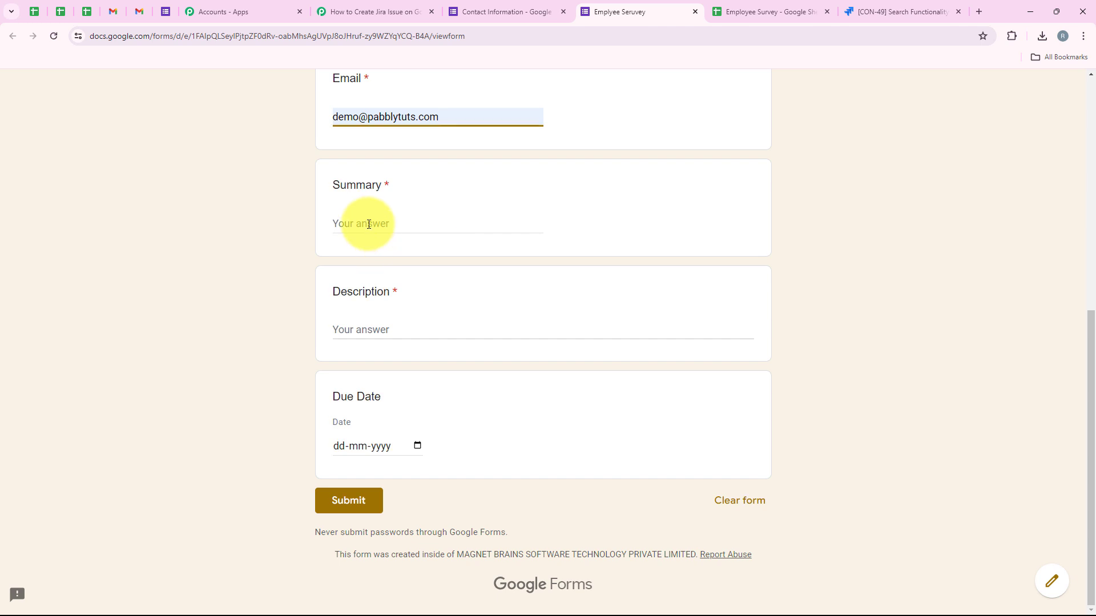
Enter "Login page not loading properly" as the summary and paste the description of the login page failing to load completely
{"action": "left_click", "coordinate": [369, 224]}
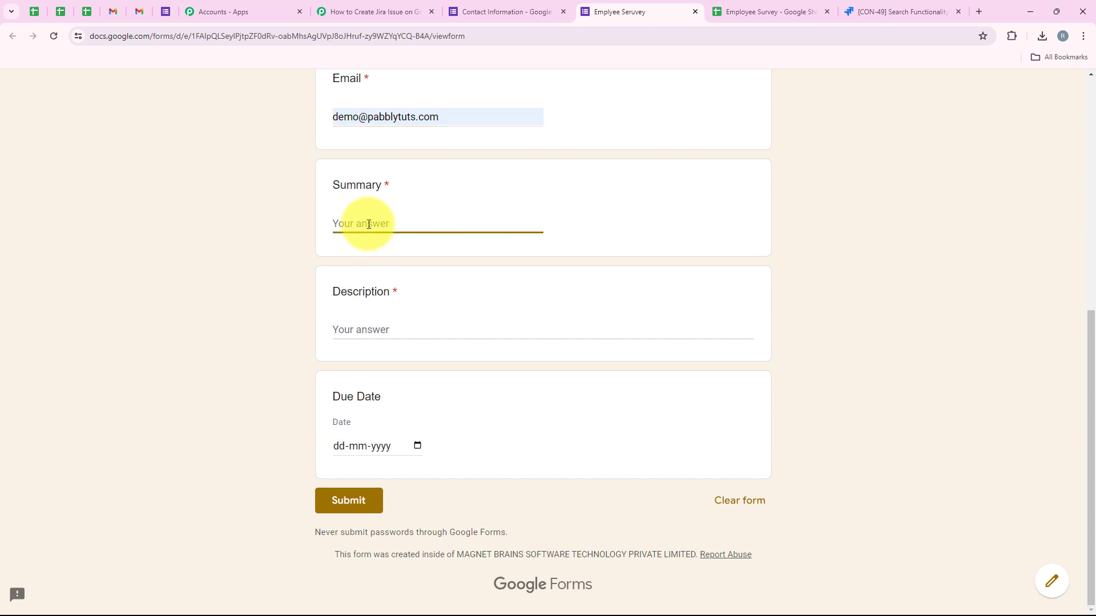
{"action": "type", "text": "Login page not loading properly"}
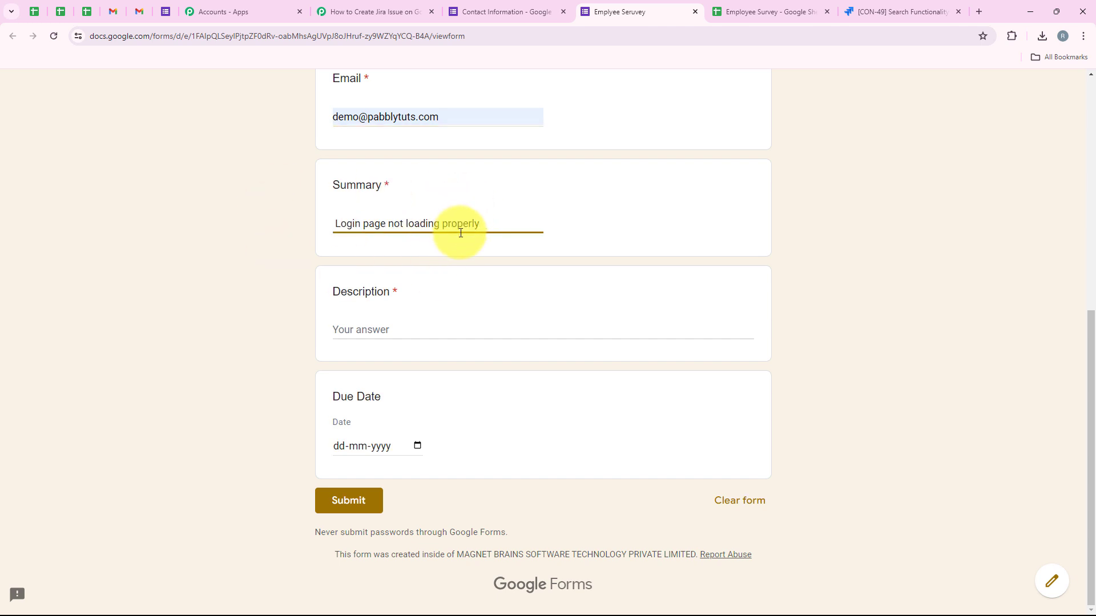
{"action": "left_click", "coordinate": [483, 334]}
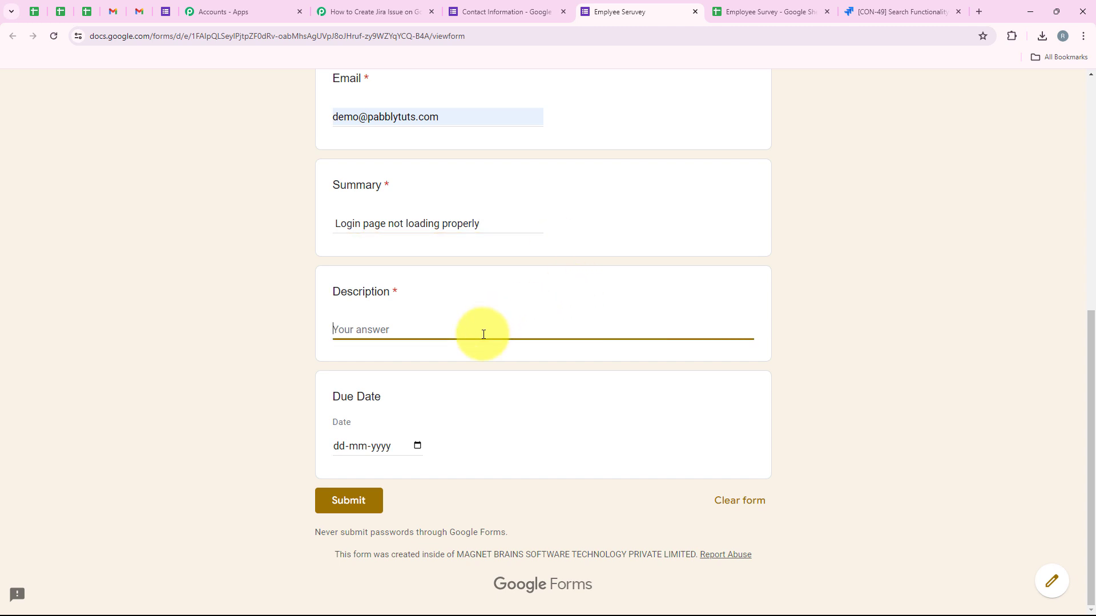
{"action": "key", "text": "ctrl+v"}
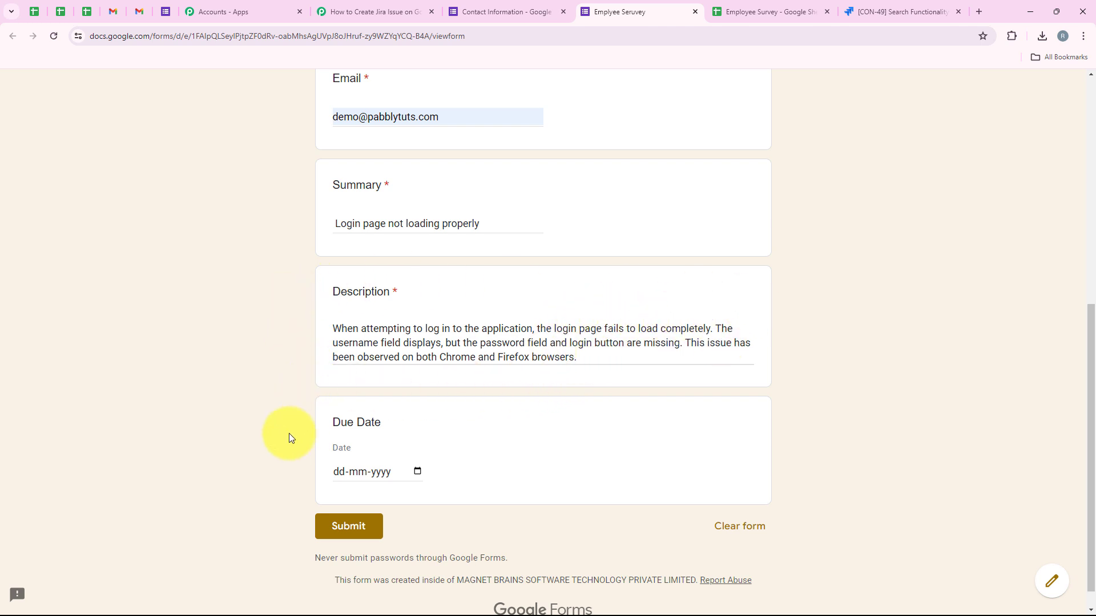
Set the due date to 24-06-2024 and submit the survey form
{"action": "scroll", "coordinate": [289, 433], "scroll_direction": "down", "scroll_amount": 1}
{"action": "left_click_drag", "start_coordinate": [332, 400], "coordinate": [380, 406]}
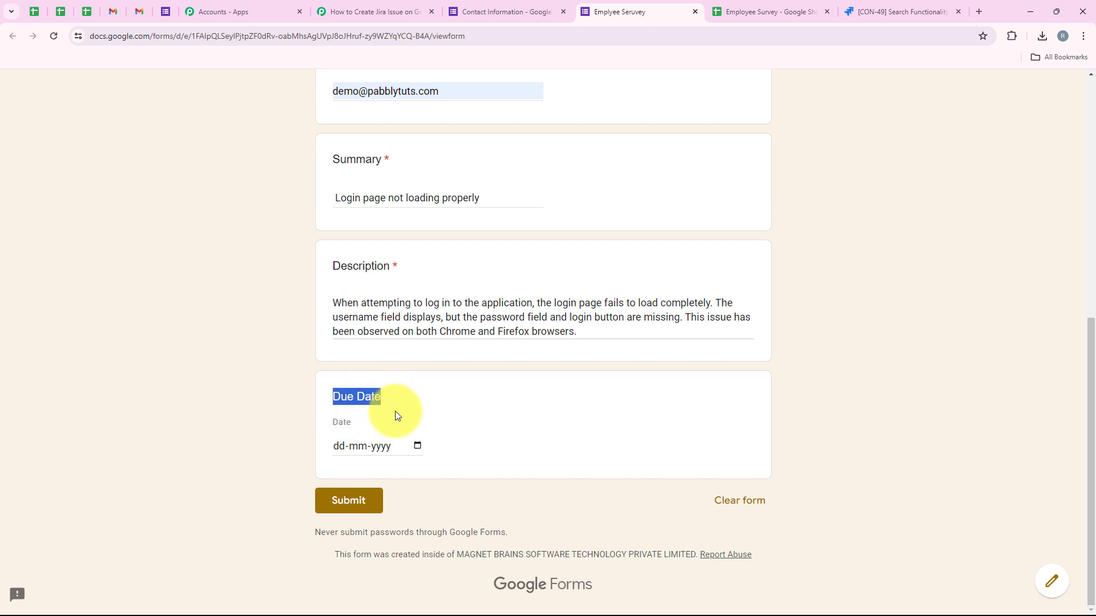
{"action": "left_click", "coordinate": [416, 442]}
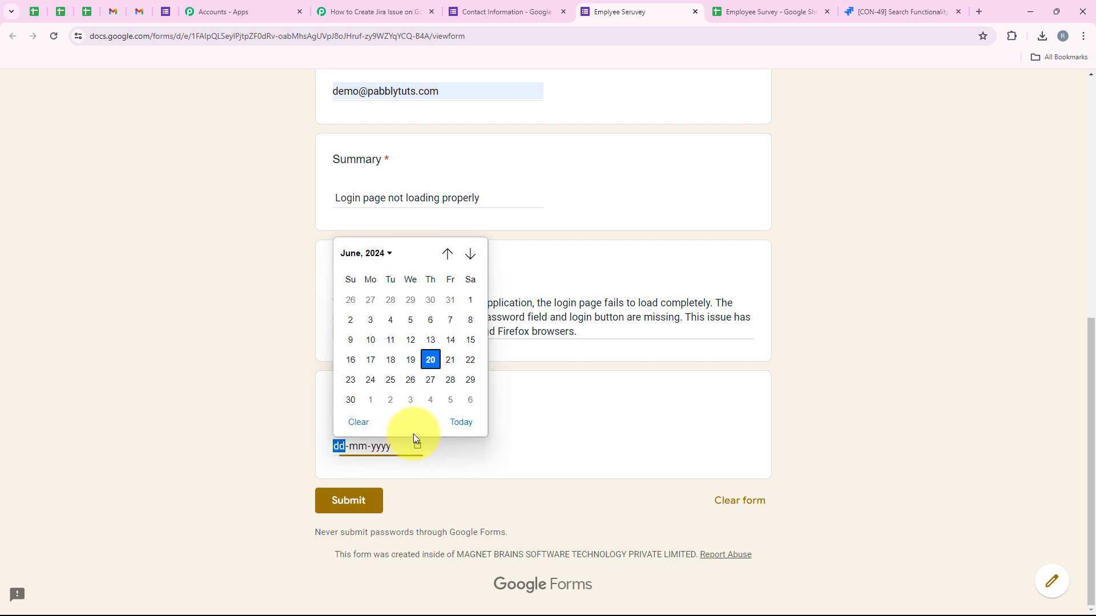
{"action": "left_click", "coordinate": [368, 385]}
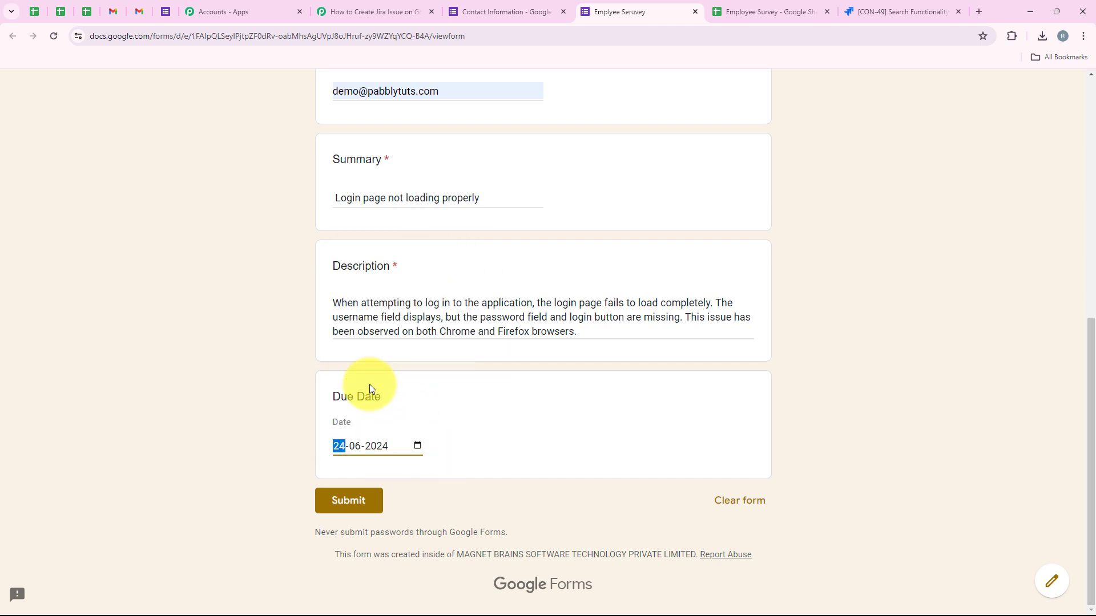
{"action": "left_click", "coordinate": [355, 500]}
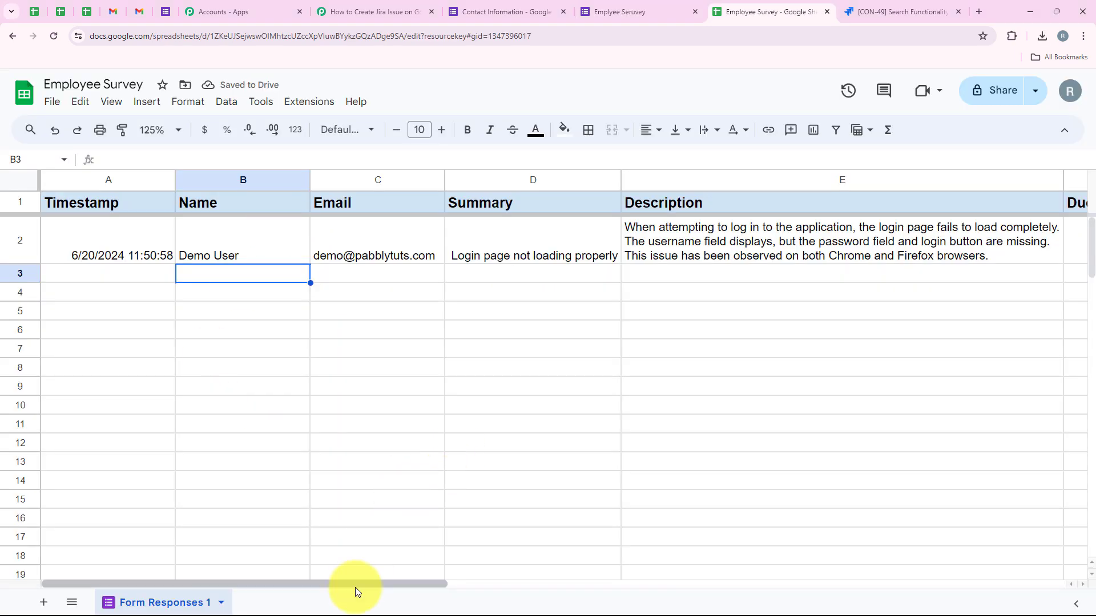
Check the new response row in the Employee Survey spreadsheet and enable Send On Event for Pabbly Connect Webhooks
{"action": "mouse_move", "coordinate": [355, 587]}
{"action": "left_mouse_down"}
{"action": "mouse_move", "coordinate": [515, 595]}
{"action": "mouse_move", "coordinate": [354, 594]}
{"action": "left_mouse_up"}
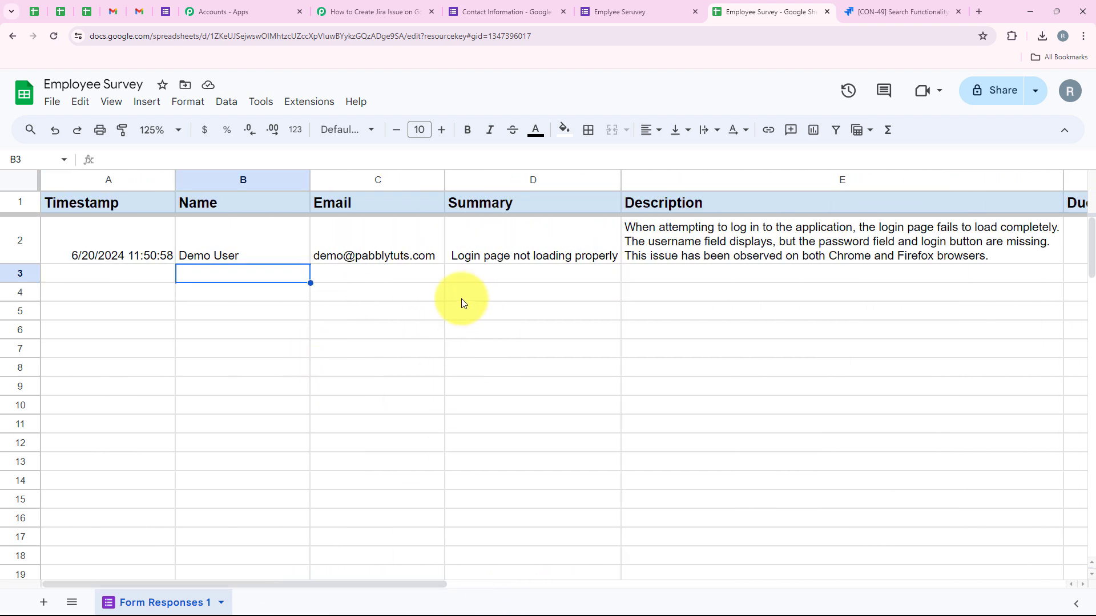
{"action": "left_click", "coordinate": [319, 102]}
{"action": "mouse_move", "coordinate": [330, 271]}
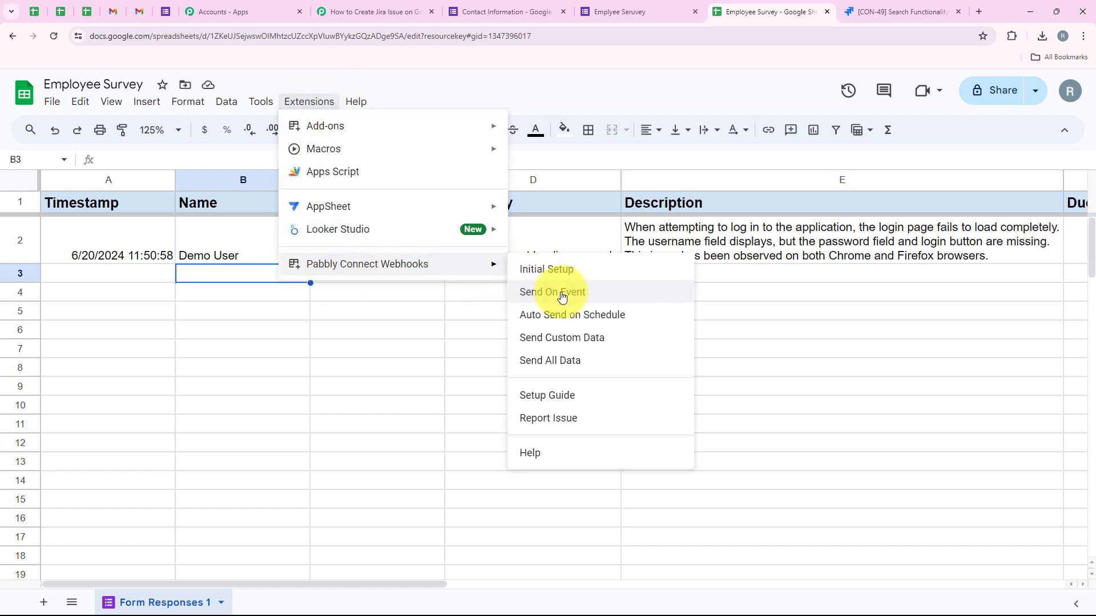
{"action": "left_click", "coordinate": [601, 298]}
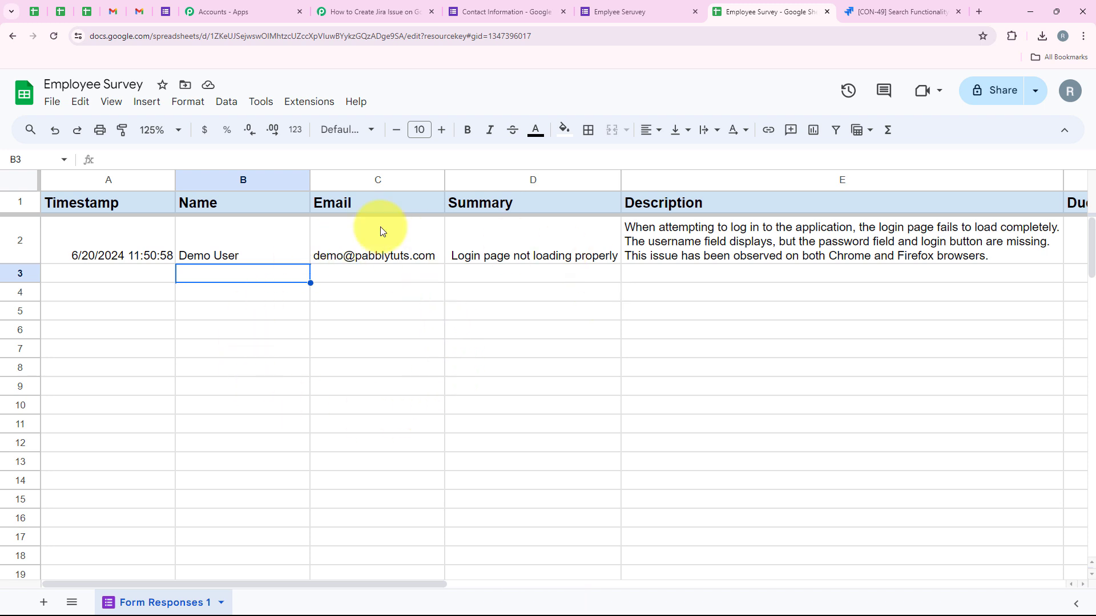
Reopen the Initial Setup of Pabbly Connect Webhooks and send test data to the webhook
{"action": "left_click", "coordinate": [317, 112]}
{"action": "mouse_move", "coordinate": [445, 264]}
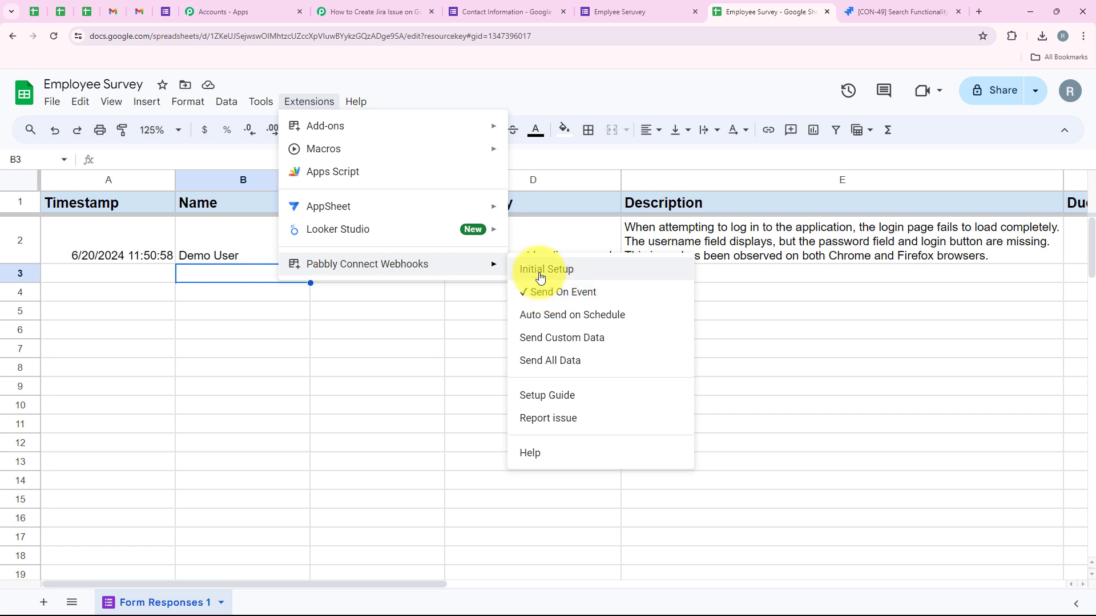
{"action": "left_click", "coordinate": [540, 277]}
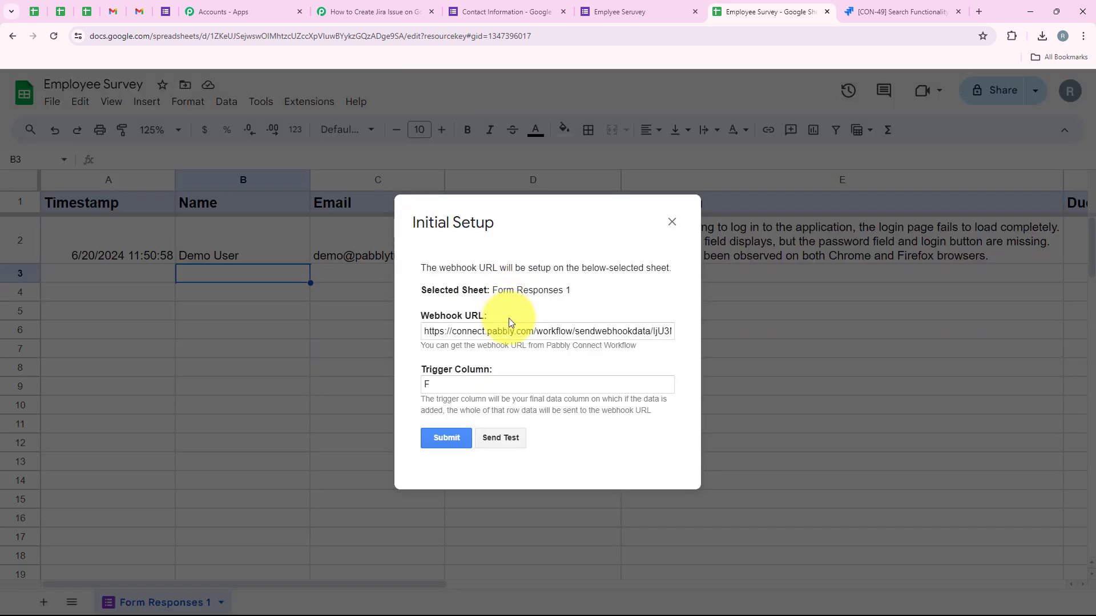
{"action": "left_click", "coordinate": [511, 440]}
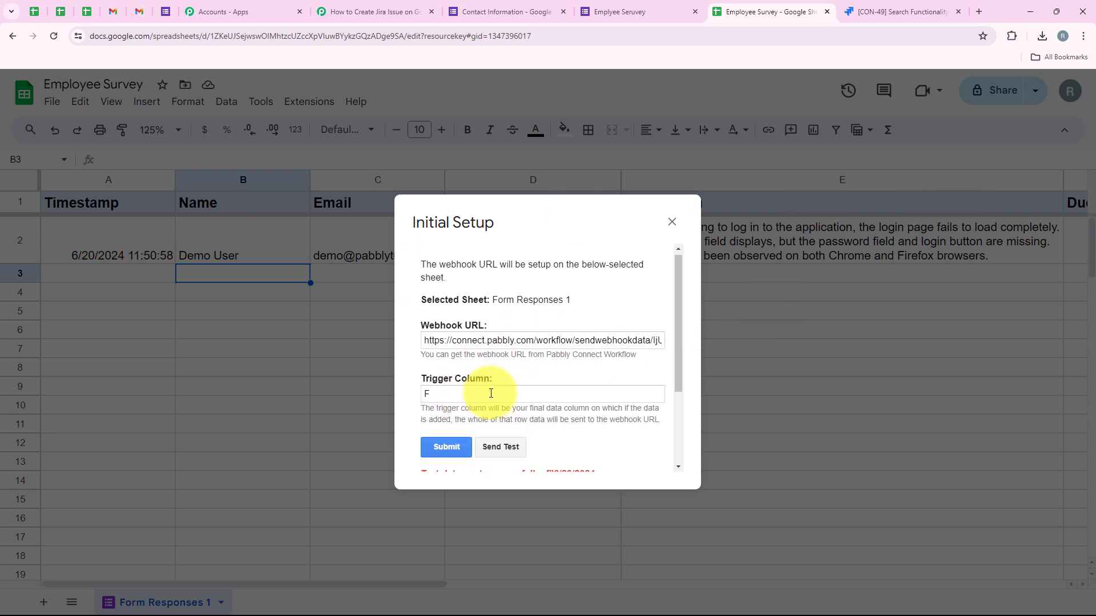
Review the test data result in the Initial Setup dialog and close the dialog
{"action": "scroll", "coordinate": [443, 431], "scroll_direction": "down", "scroll_amount": 1}
{"action": "scroll", "coordinate": [443, 431], "scroll_direction": "down", "scroll_amount": 2}
{"action": "left_click_drag", "start_coordinate": [419, 357], "coordinate": [511, 363]}
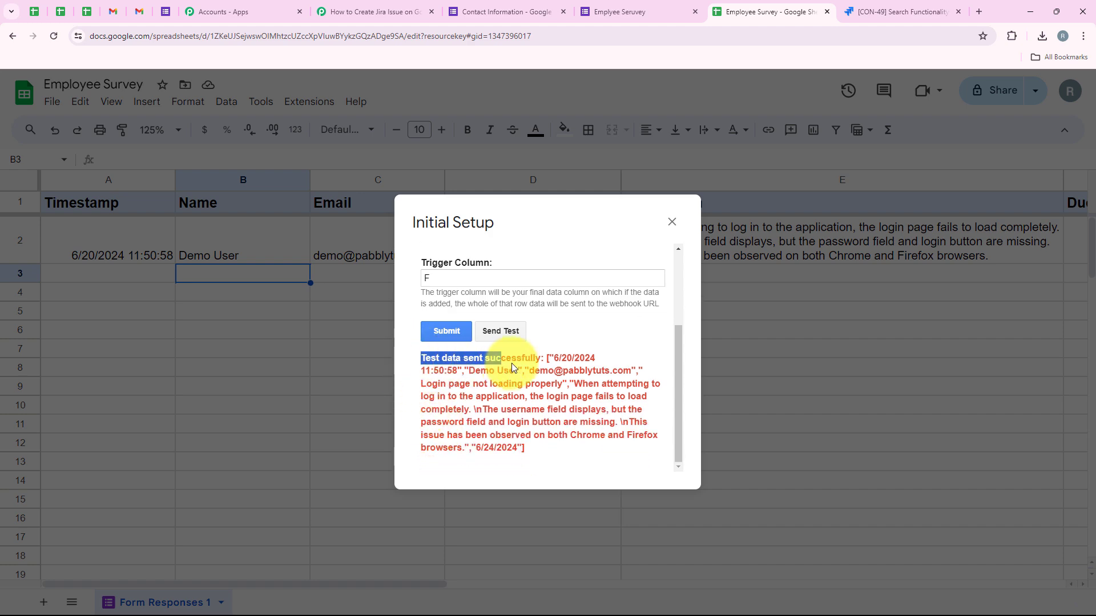
{"action": "left_click", "coordinate": [677, 222]}
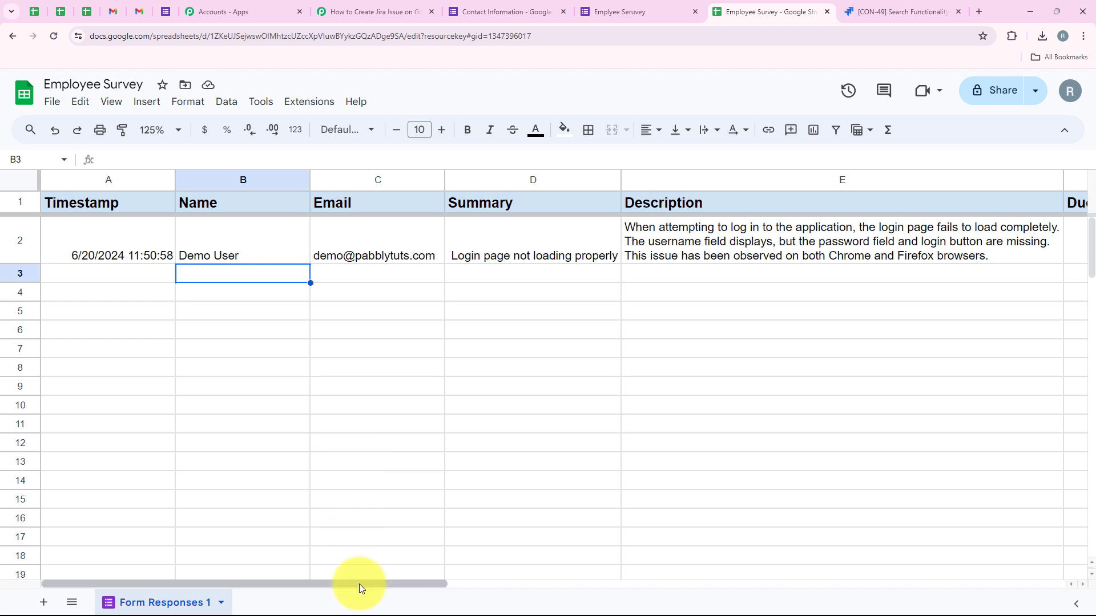
{"action": "mouse_move", "coordinate": [359, 584]}
{"action": "left_mouse_down"}
{"action": "mouse_move", "coordinate": [416, 584]}
{"action": "mouse_move", "coordinate": [359, 584]}
{"action": "left_mouse_up"}
Switch to the Pabbly Connect workflow and examine the captured response's summary, spreadsheet name, name, email, due date and description
{"action": "left_click", "coordinate": [365, 6]}
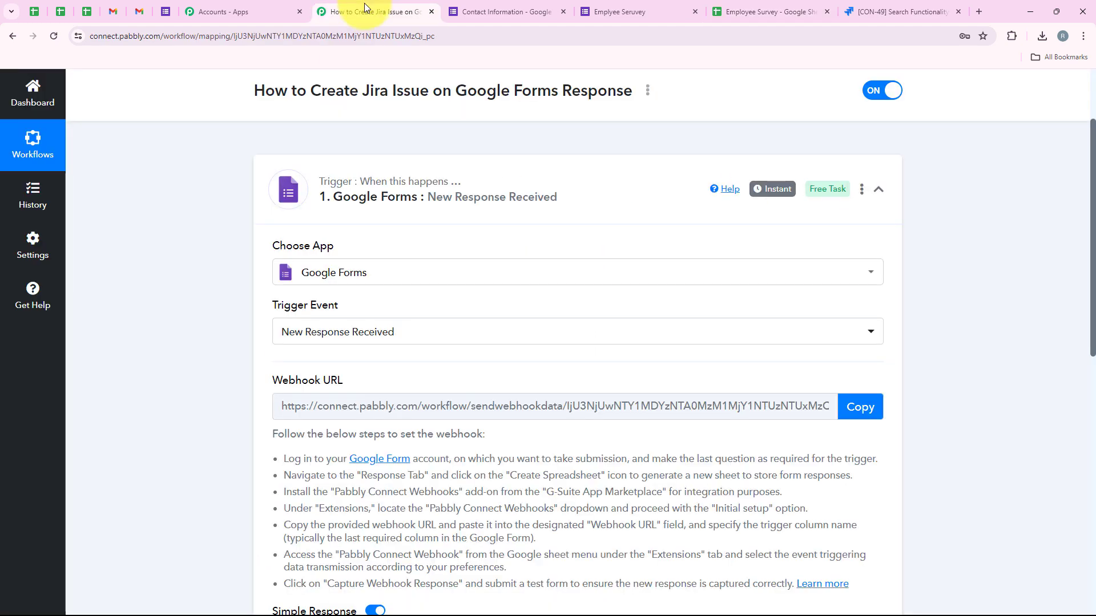
{"action": "scroll", "coordinate": [458, 325], "scroll_direction": "down", "scroll_amount": 2}
{"action": "scroll", "coordinate": [464, 338], "scroll_direction": "up", "scroll_amount": 1}
{"action": "scroll", "coordinate": [462, 331], "scroll_direction": "down", "scroll_amount": 5}
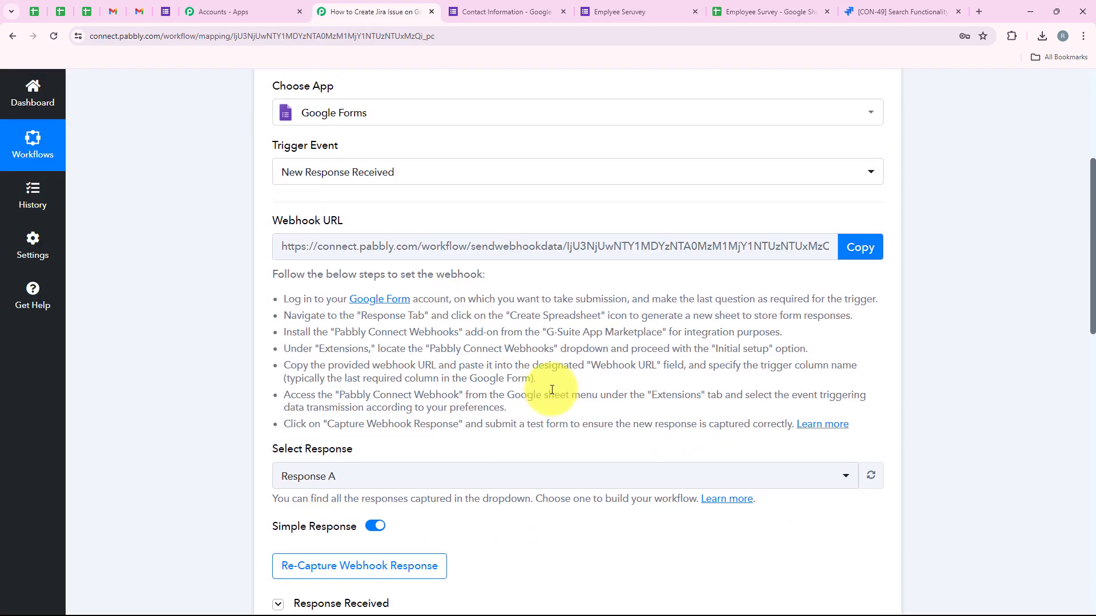
{"action": "scroll", "coordinate": [575, 369], "scroll_direction": "down", "scroll_amount": 4}
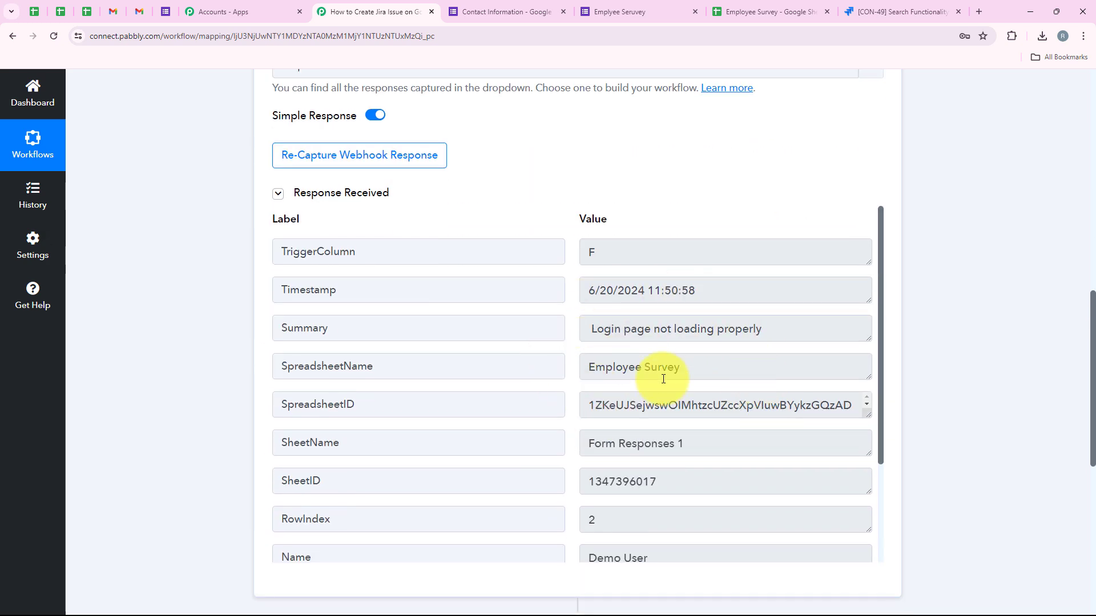
{"action": "left_click_drag", "start_coordinate": [799, 318], "coordinate": [502, 325]}
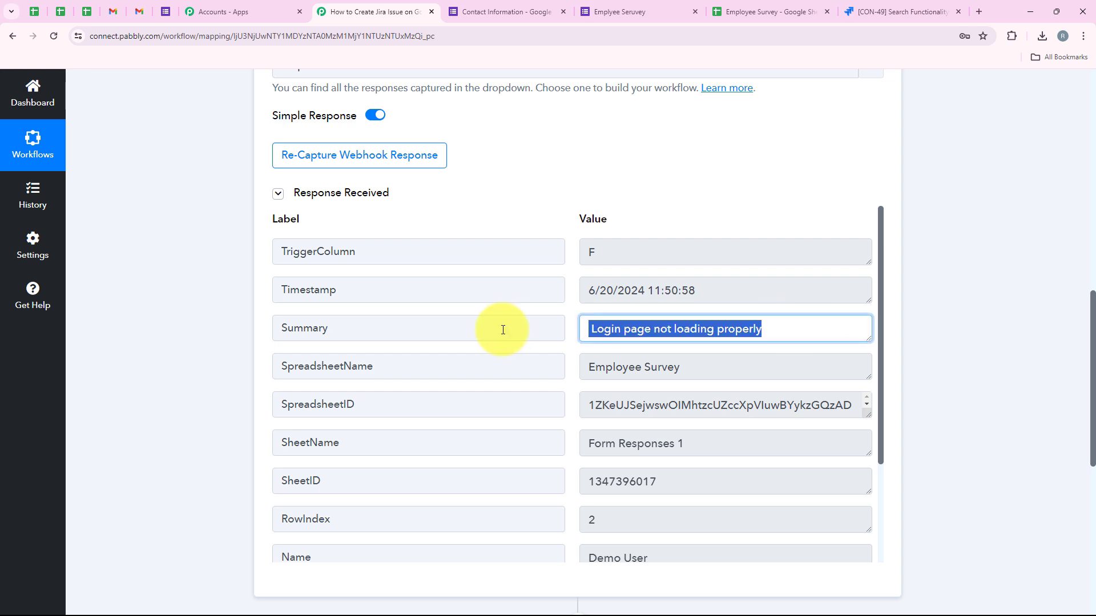
{"action": "scroll", "coordinate": [765, 403], "scroll_direction": "down", "scroll_amount": 1}
{"action": "left_click_drag", "start_coordinate": [718, 373], "coordinate": [586, 392]}
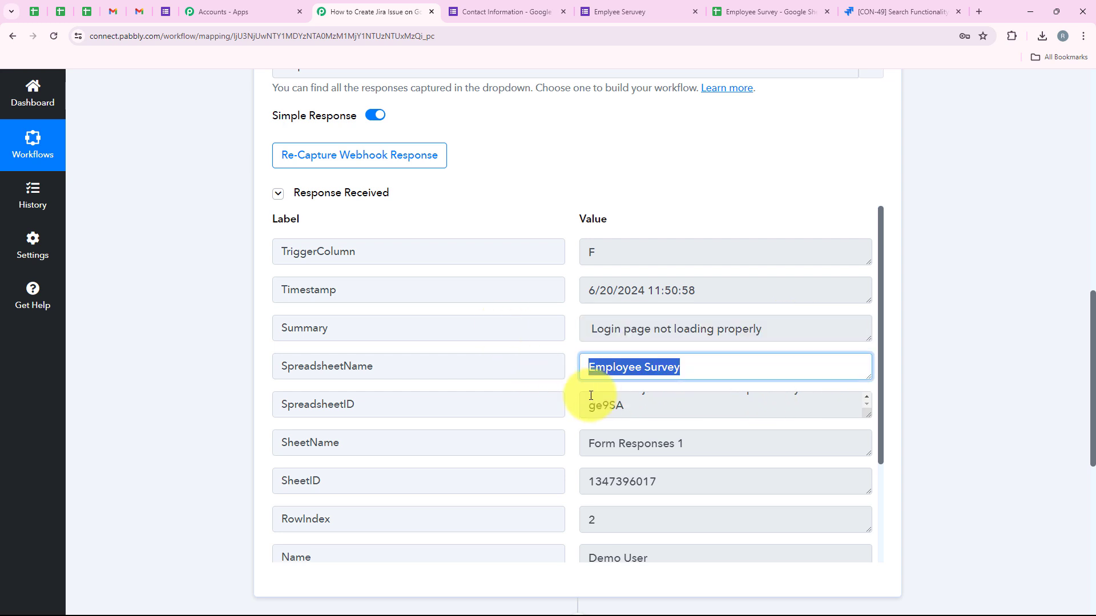
{"action": "scroll", "coordinate": [587, 451], "scroll_direction": "down", "scroll_amount": 3}
{"action": "scroll", "coordinate": [599, 415], "scroll_direction": "down", "scroll_amount": 2}
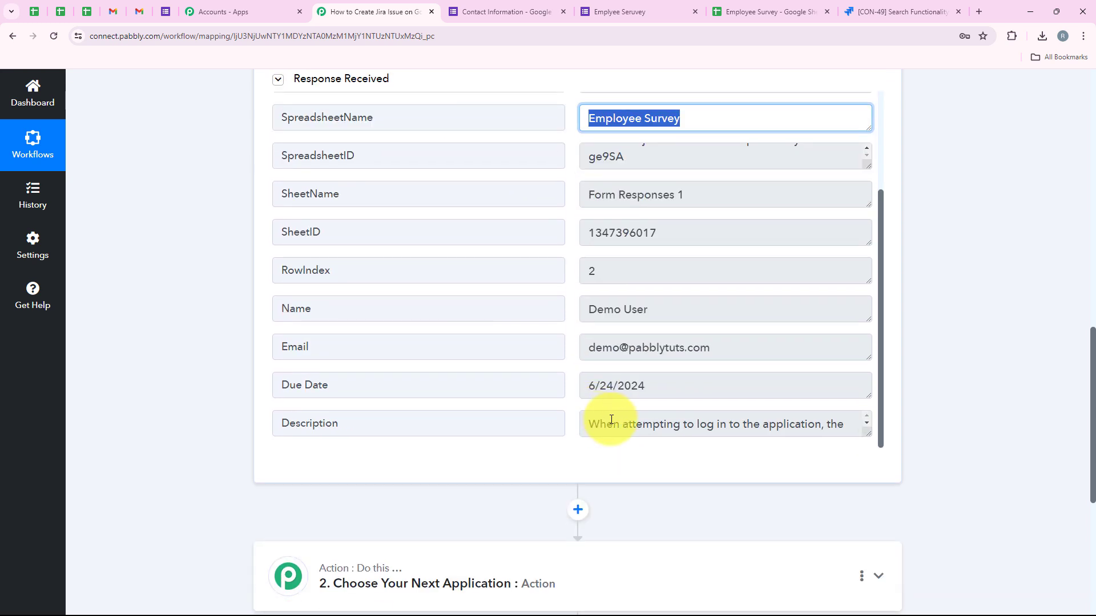
{"action": "left_click_drag", "start_coordinate": [678, 310], "coordinate": [570, 322]}
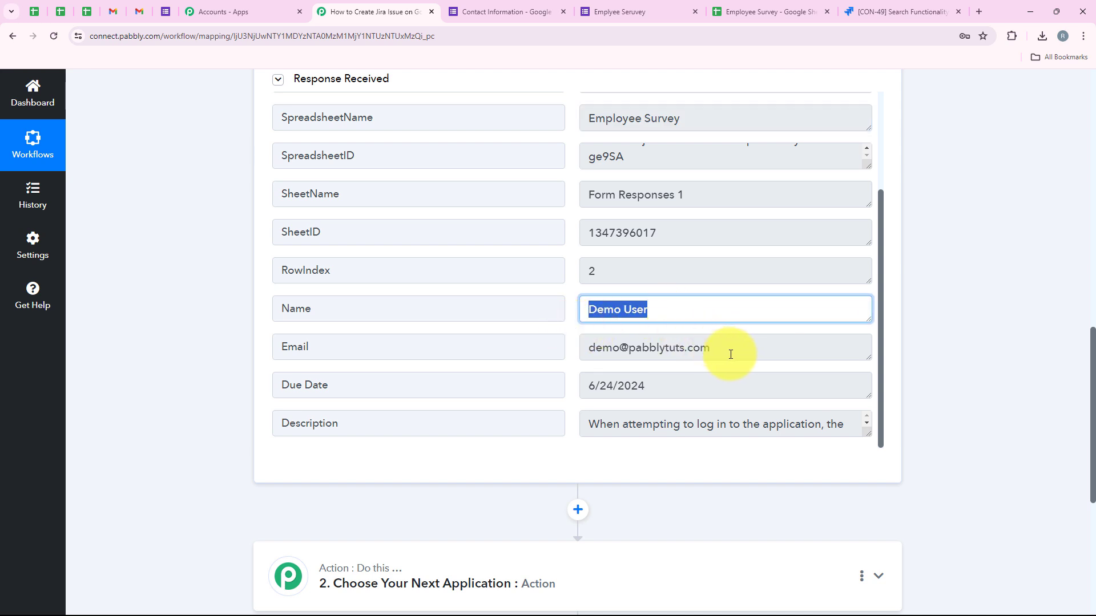
{"action": "left_click_drag", "start_coordinate": [729, 349], "coordinate": [587, 349]}
{"action": "left_click_drag", "start_coordinate": [645, 386], "coordinate": [516, 384]}
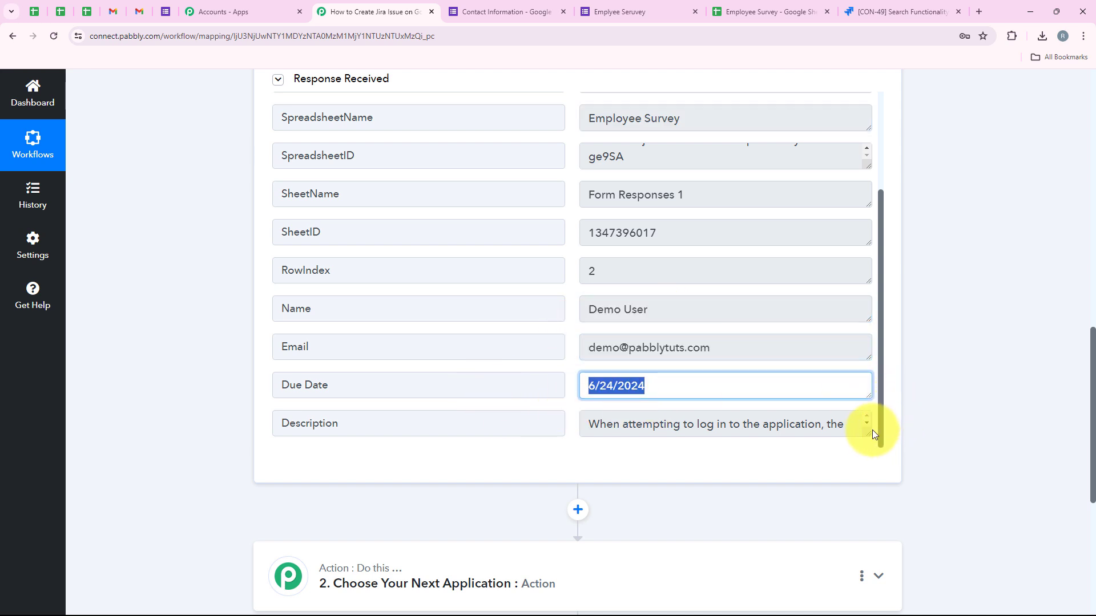
{"action": "left_click_drag", "start_coordinate": [868, 433], "coordinate": [859, 506]}
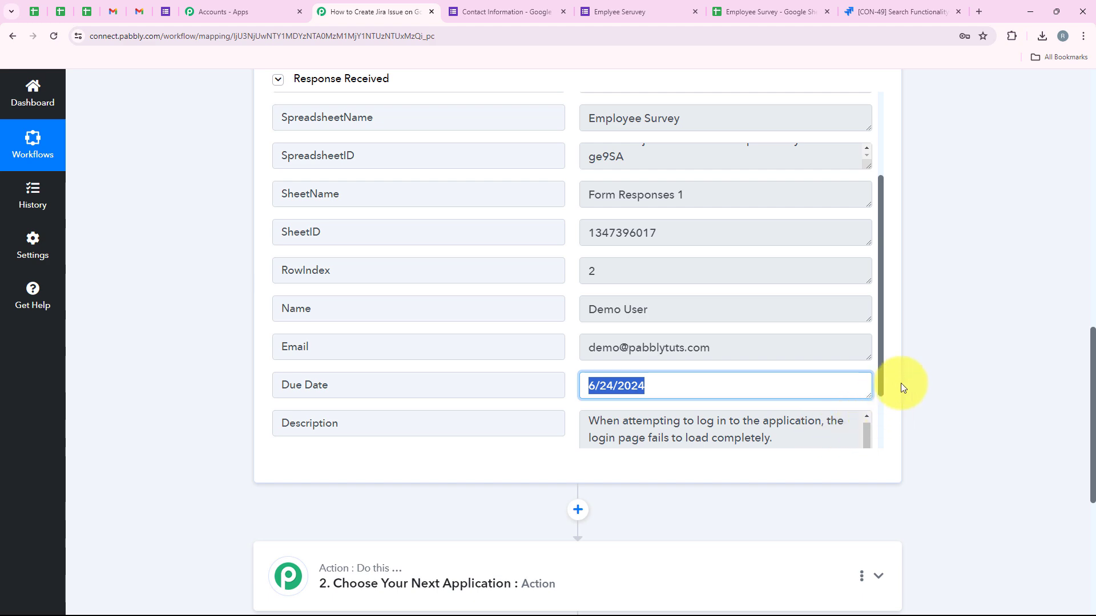
{"action": "left_click", "coordinate": [919, 247]}
Collapse the Google Forms trigger, expand the action step and choose Jira Software as its app
{"action": "scroll", "coordinate": [922, 229], "scroll_direction": "up", "scroll_amount": 3}
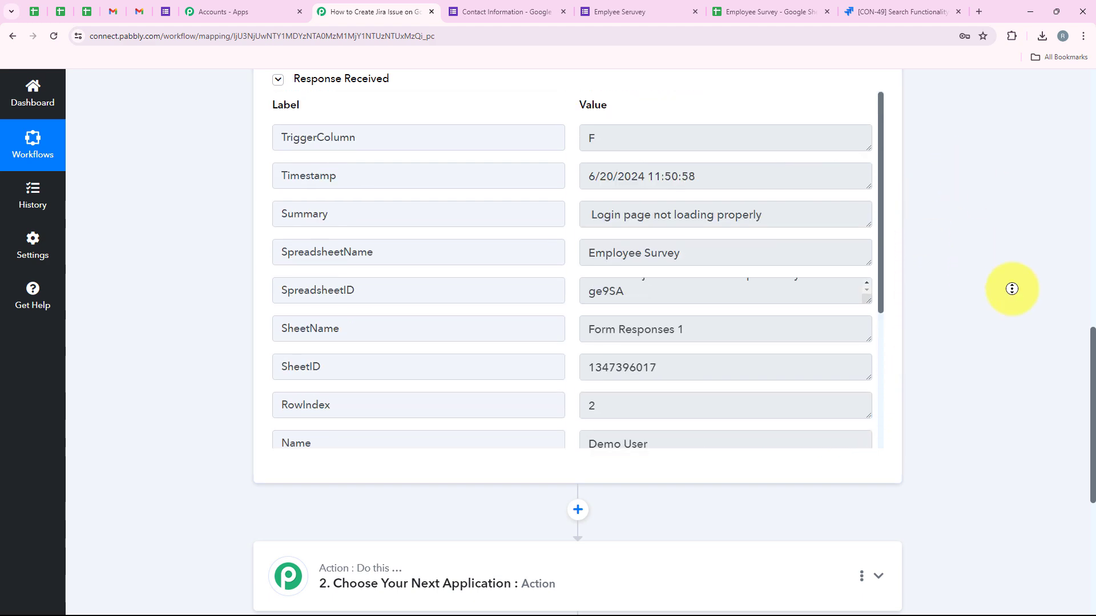
{"action": "scroll", "coordinate": [1010, 286], "scroll_direction": "up", "scroll_amount": 10}
{"action": "left_click", "coordinate": [514, 313]}
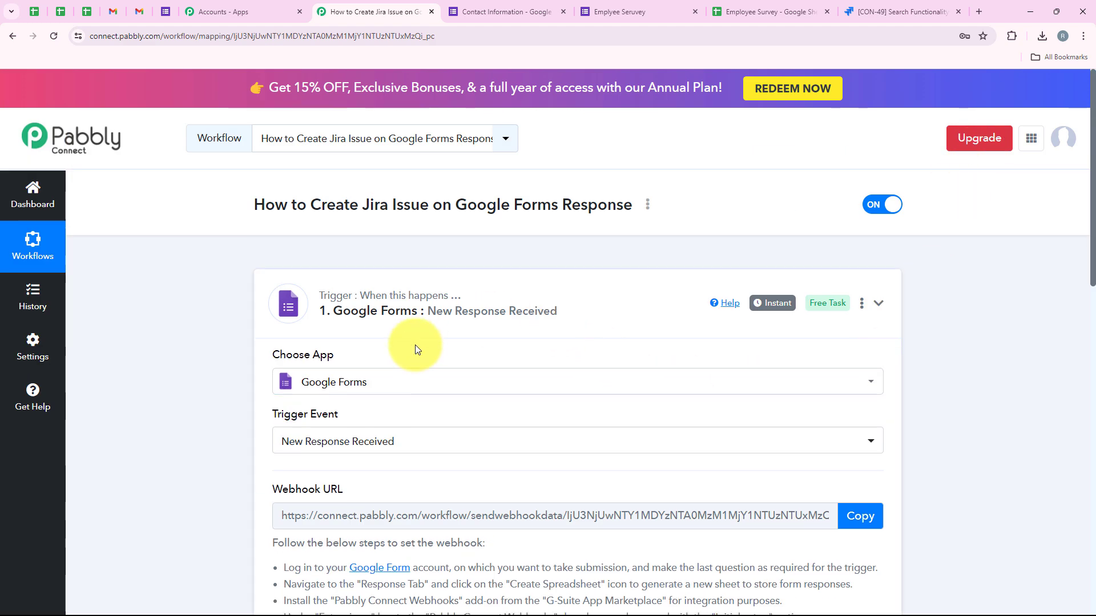
{"action": "left_click", "coordinate": [426, 442]}
{"action": "scroll", "coordinate": [319, 485], "scroll_direction": "down", "scroll_amount": 3}
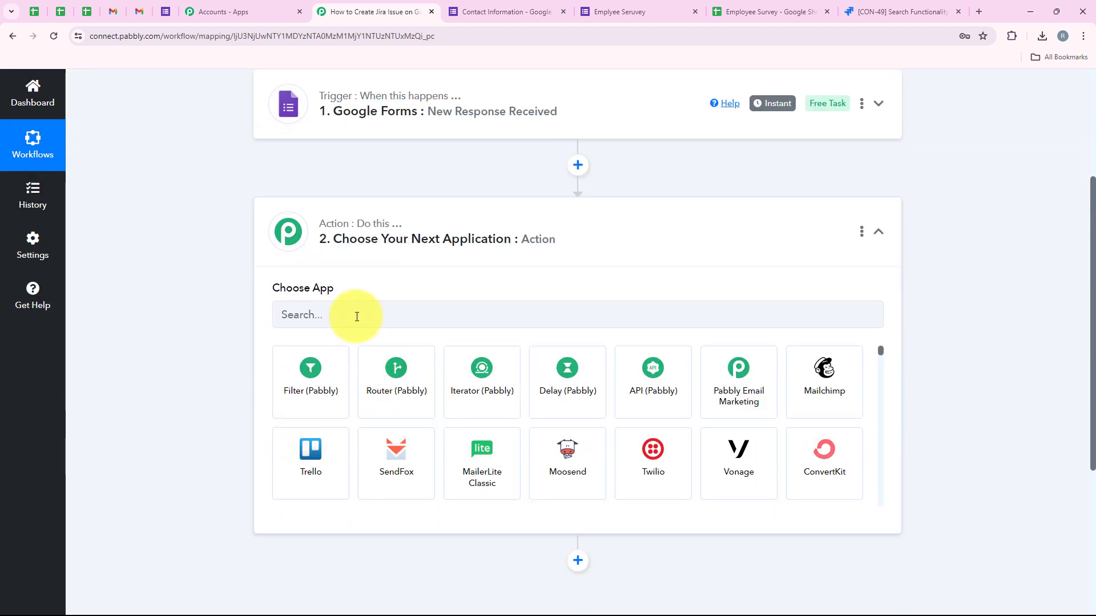
{"action": "left_click", "coordinate": [356, 317]}
{"action": "type", "text": "Jira S"}
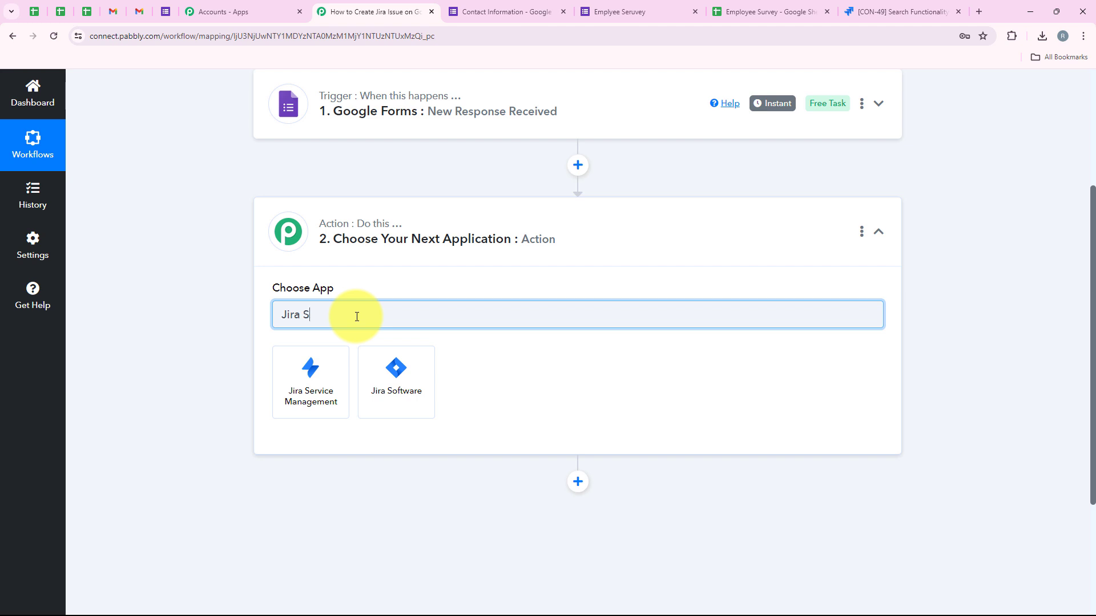
{"action": "left_click", "coordinate": [397, 363]}
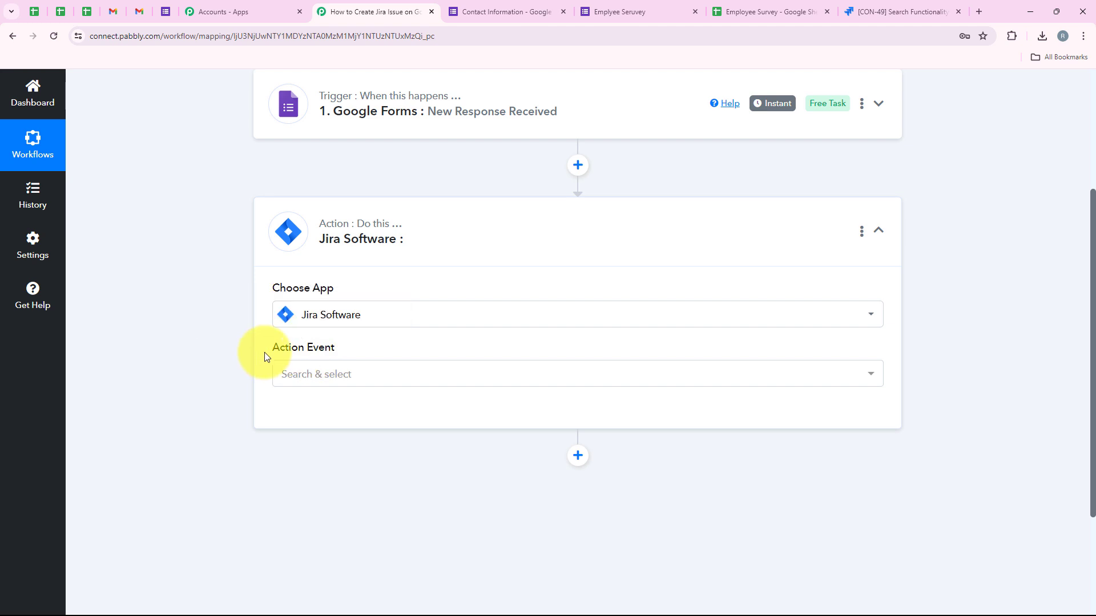
Set the Jira Software action event to Create Issue
{"action": "left_click_drag", "start_coordinate": [265, 357], "coordinate": [354, 360]}
{"action": "left_click", "coordinate": [351, 374]}
{"action": "left_click", "coordinate": [333, 279]}
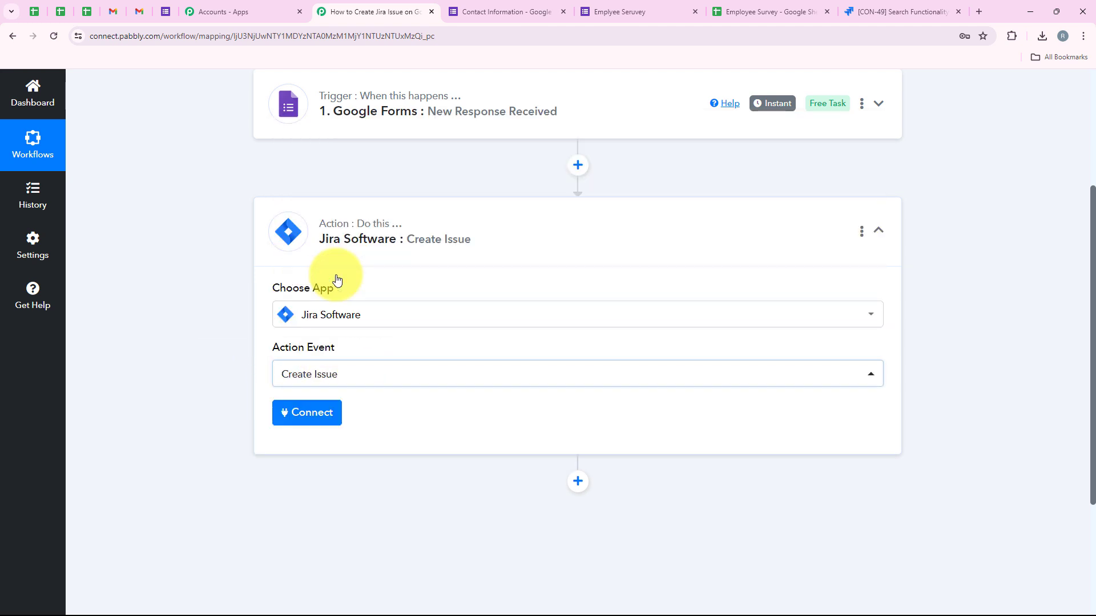
Add a new Jira Software connection named Jira Software #2 and grant Pabbly access to the Atlassian account
{"action": "left_click", "coordinate": [318, 415]}
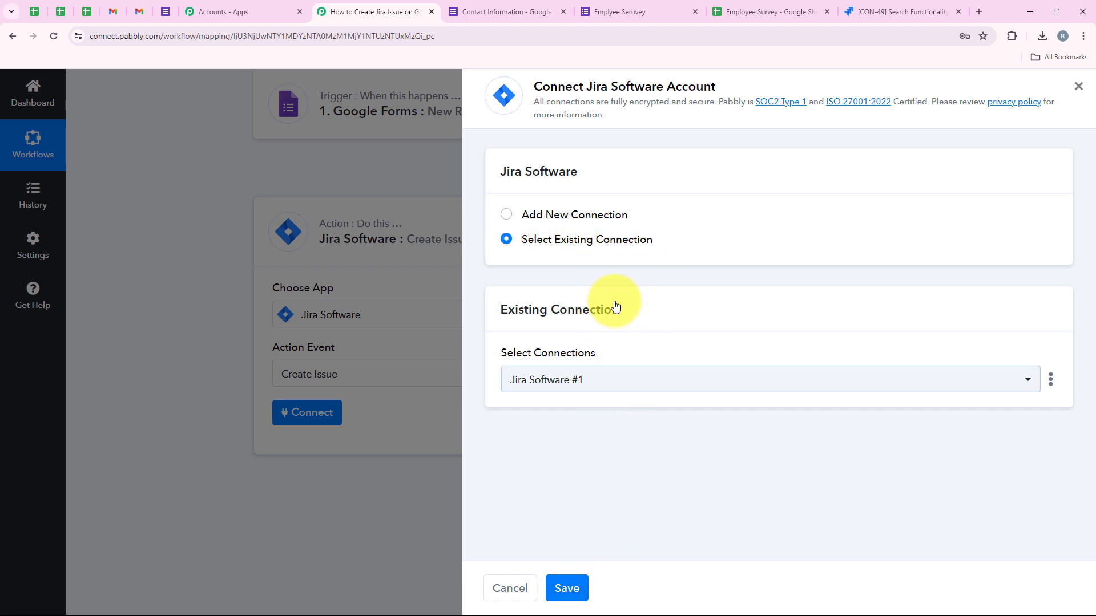
{"action": "left_click", "coordinate": [594, 217]}
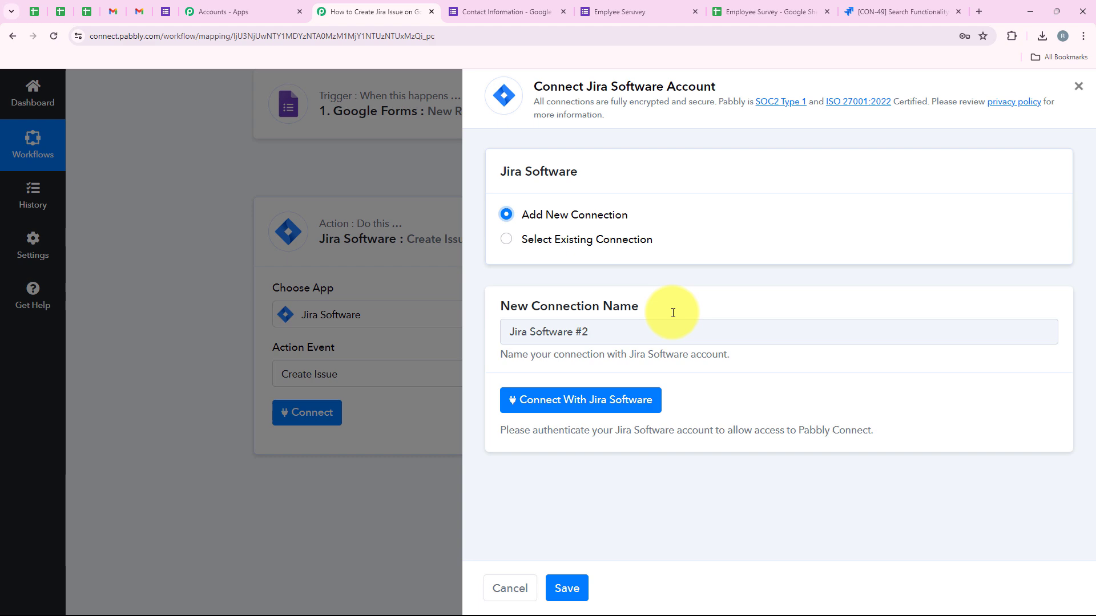
{"action": "left_click", "coordinate": [638, 399]}
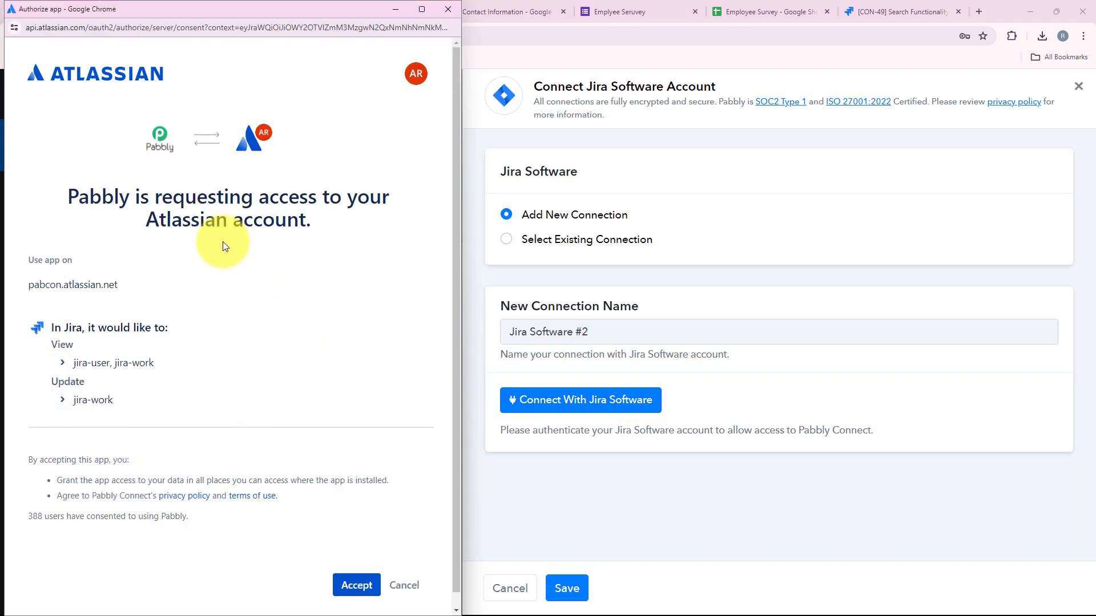
{"action": "left_click", "coordinate": [348, 592]}
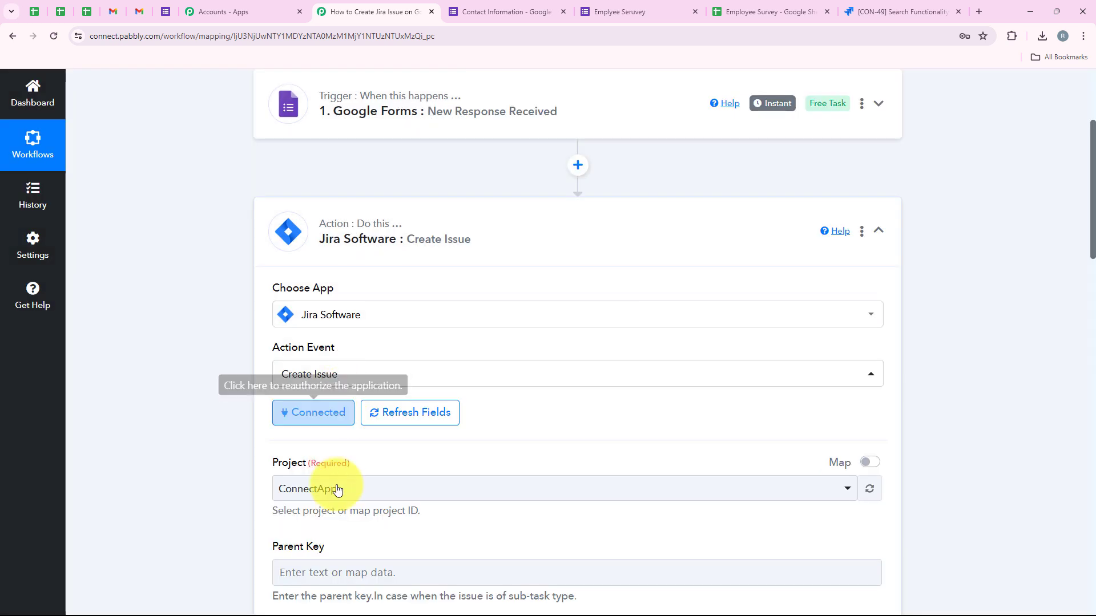
Check the available projects for the Jira issue and review the Parent Key field
{"action": "scroll", "coordinate": [337, 489], "scroll_direction": "down", "scroll_amount": 3}
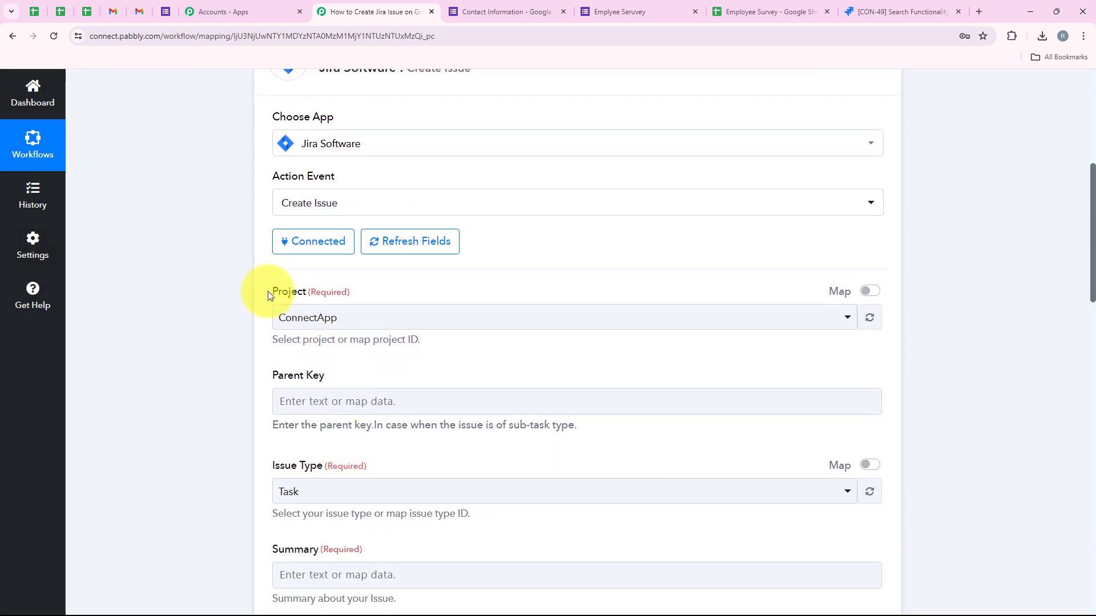
{"action": "left_click_drag", "start_coordinate": [268, 295], "coordinate": [306, 291]}
{"action": "left_click", "coordinate": [306, 317]}
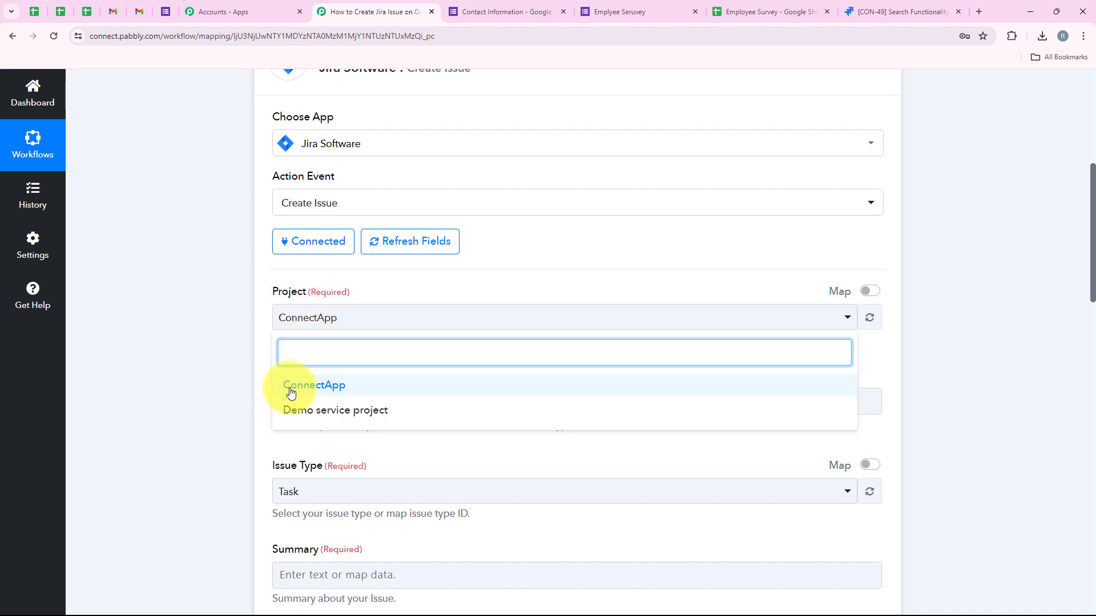
{"action": "left_click", "coordinate": [250, 378]}
{"action": "scroll", "coordinate": [250, 377], "scroll_direction": "down", "scroll_amount": 1}
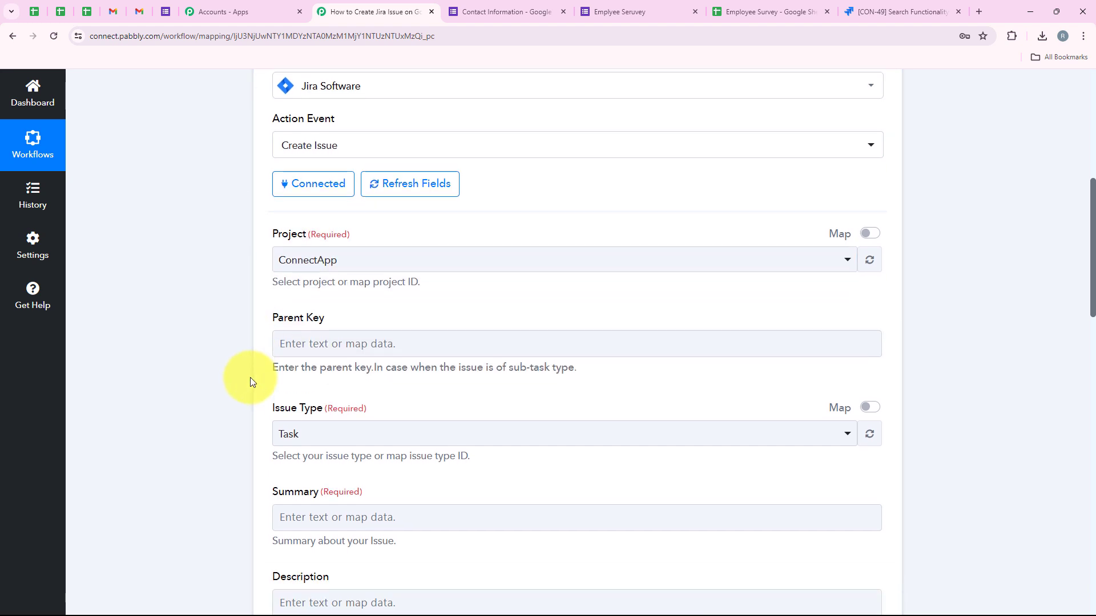
{"action": "scroll", "coordinate": [250, 377], "scroll_direction": "down", "scroll_amount": 1}
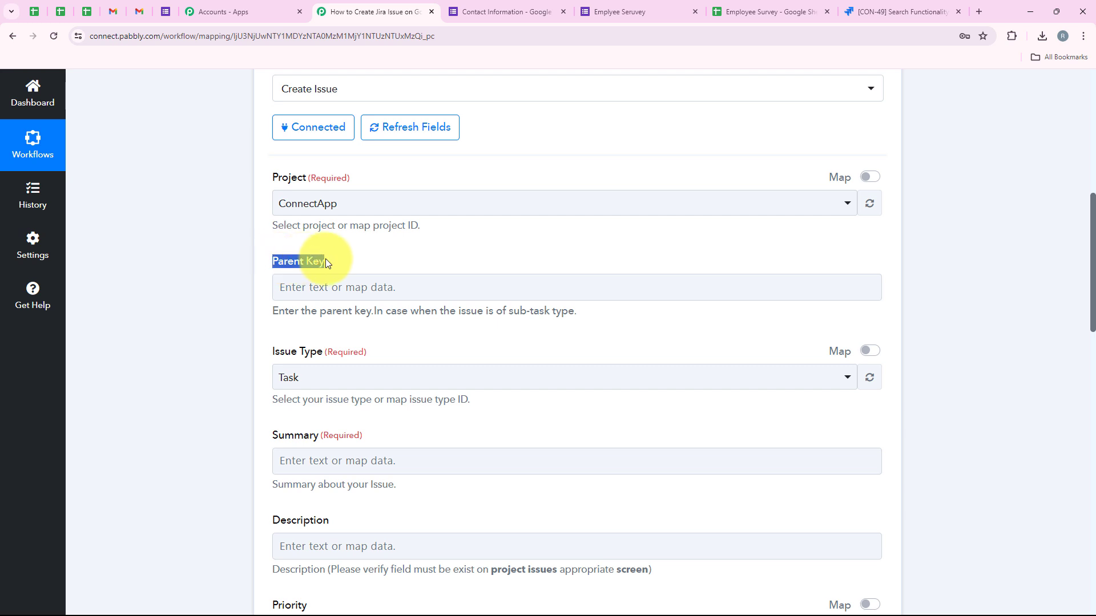
{"action": "left_click", "coordinate": [221, 268]}
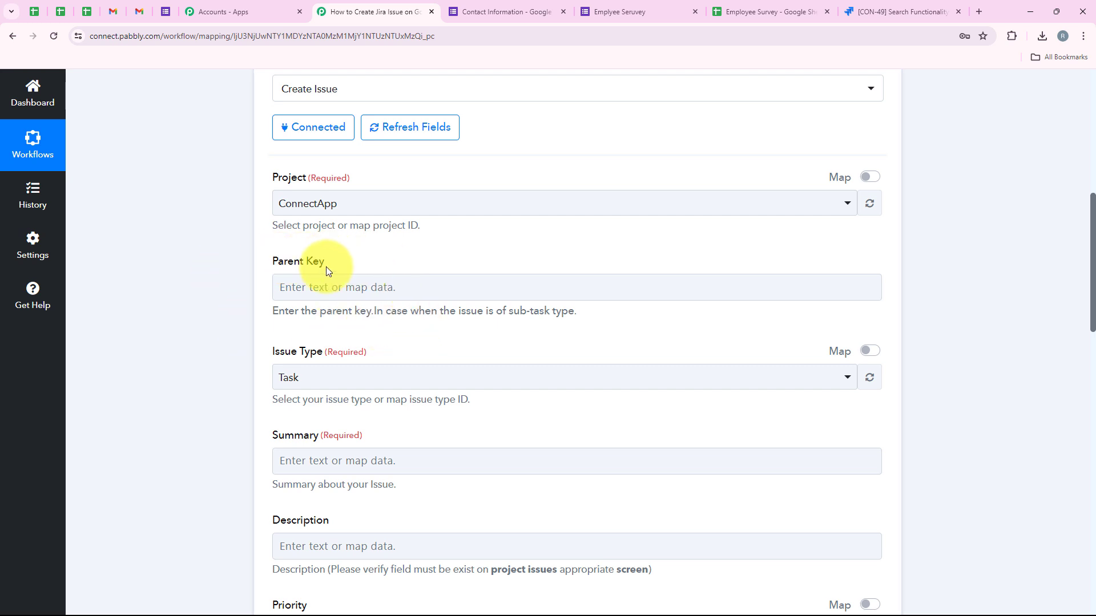
Select Task as the issue type for the Jira issue
{"action": "scroll", "coordinate": [440, 341], "scroll_direction": "up", "scroll_amount": 3}
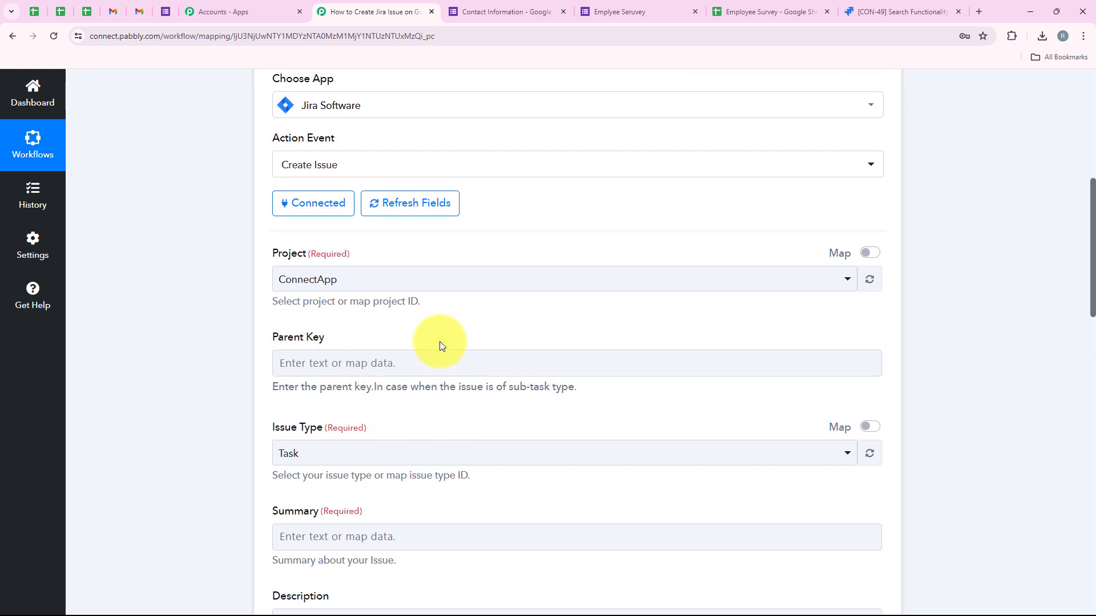
{"action": "scroll", "coordinate": [440, 341], "scroll_direction": "down", "scroll_amount": 2}
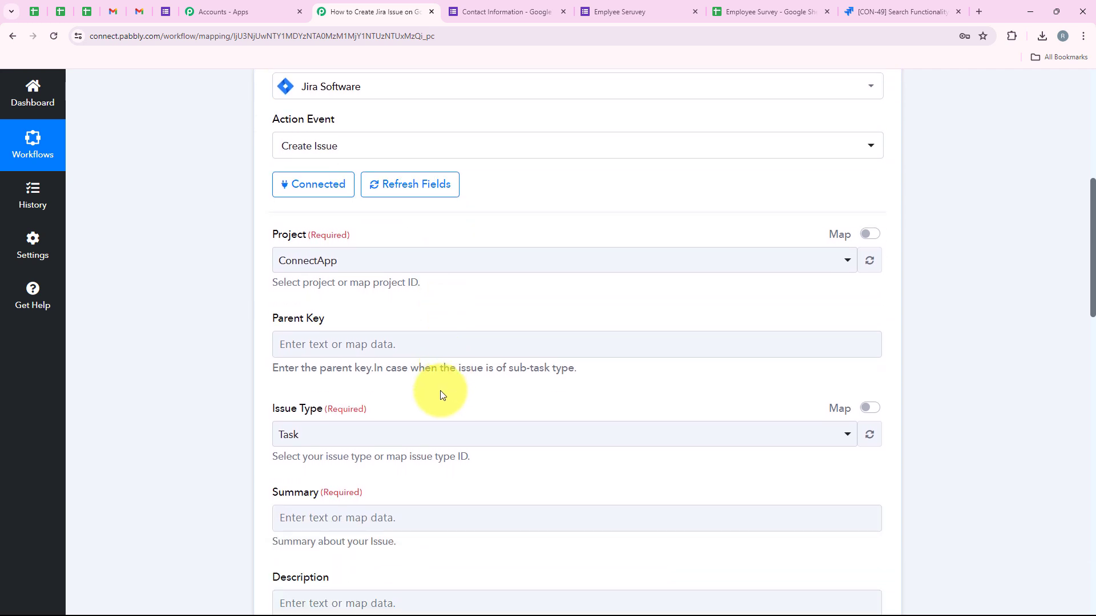
{"action": "scroll", "coordinate": [399, 399], "scroll_direction": "down", "scroll_amount": 1}
{"action": "left_click", "coordinate": [309, 374]}
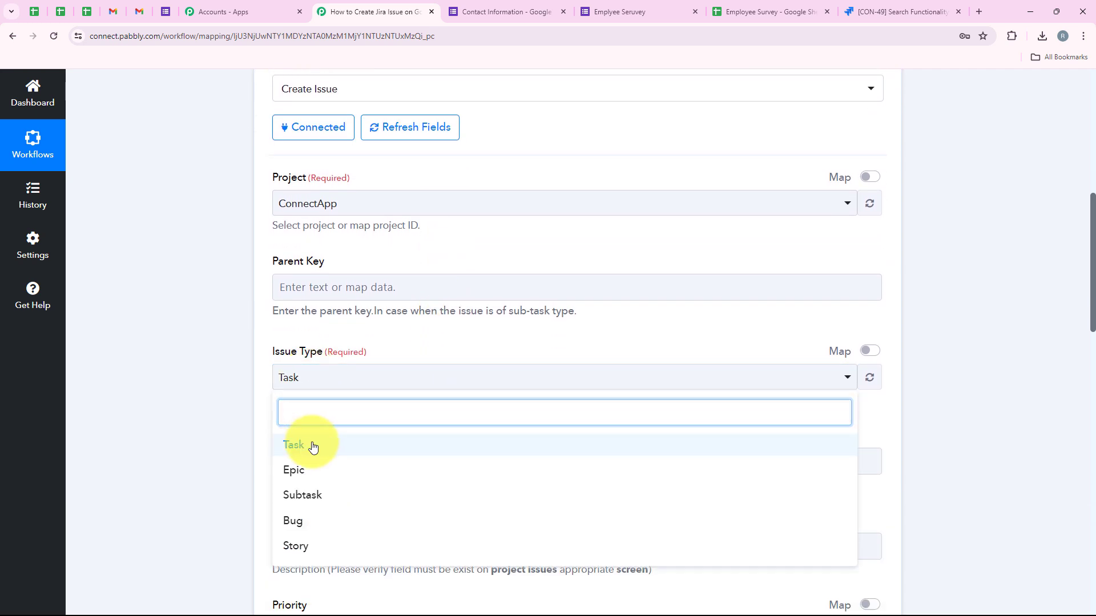
{"action": "left_click", "coordinate": [314, 445]}
Enter the static text xyz in the issue's Summary field
{"action": "scroll", "coordinate": [216, 419], "scroll_direction": "down", "scroll_amount": 1}
{"action": "scroll", "coordinate": [216, 419], "scroll_direction": "down", "scroll_amount": 2}
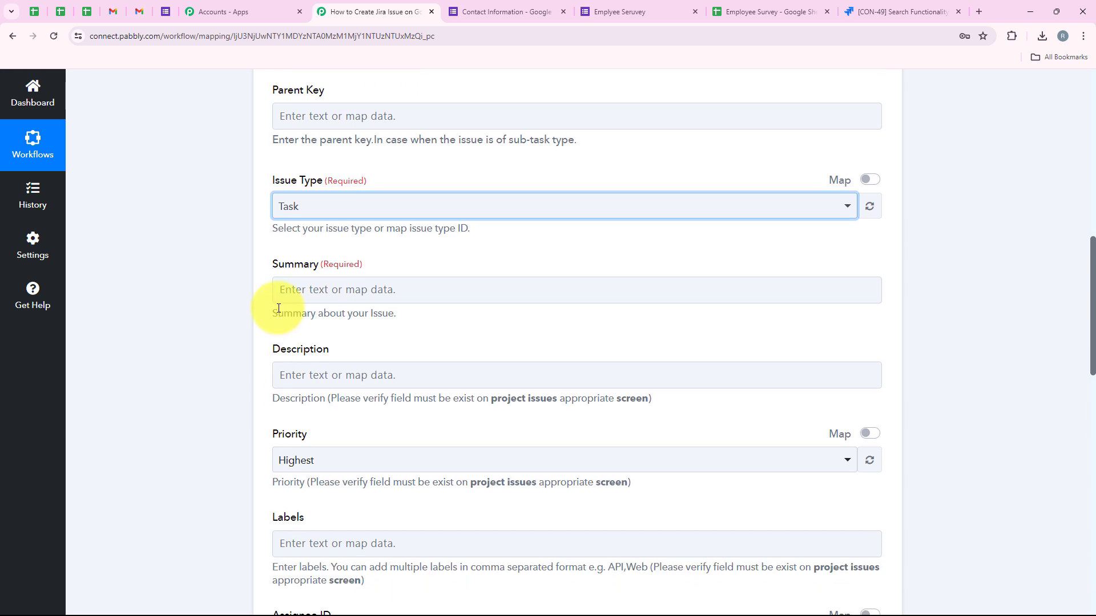
{"action": "double_click", "coordinate": [281, 265]}
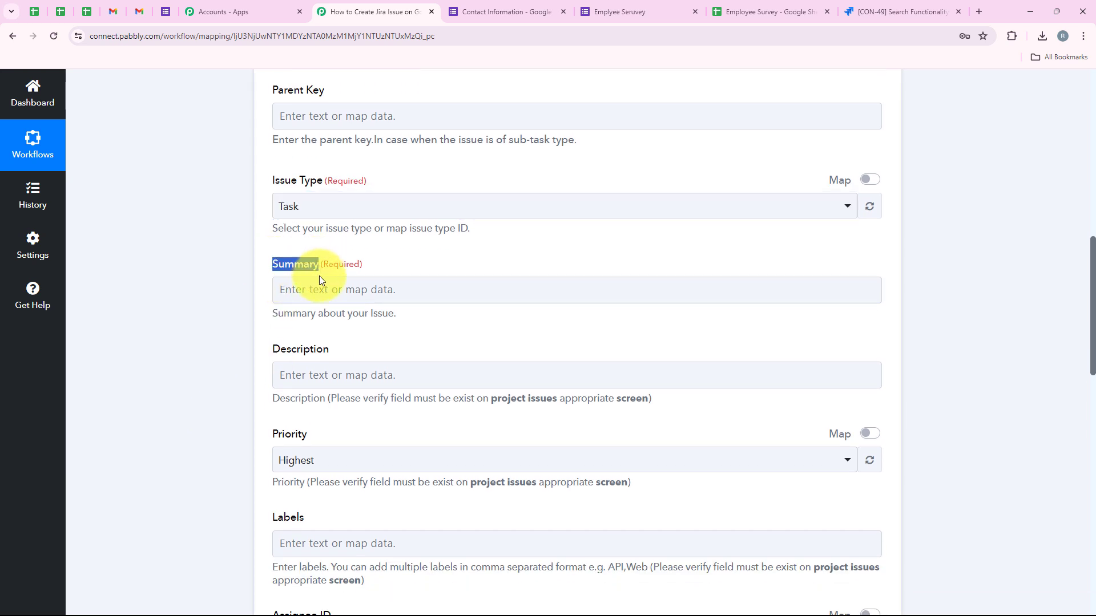
{"action": "left_click", "coordinate": [296, 313]}
{"action": "scroll", "coordinate": [297, 314], "scroll_direction": "down", "scroll_amount": 1}
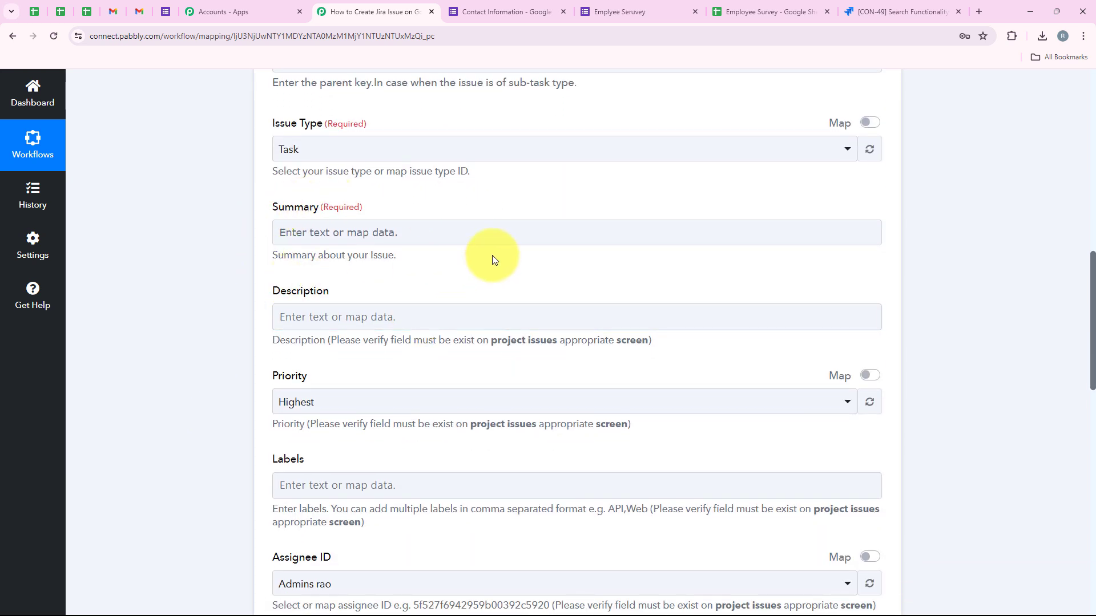
{"action": "left_click", "coordinate": [294, 236]}
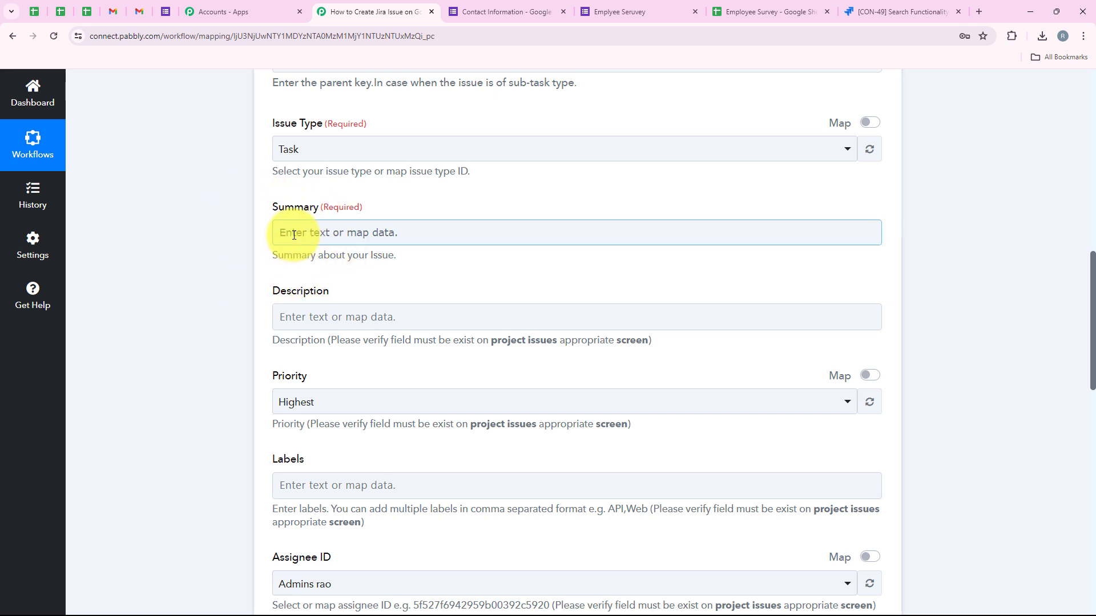
{"action": "left_click", "coordinate": [294, 235]}
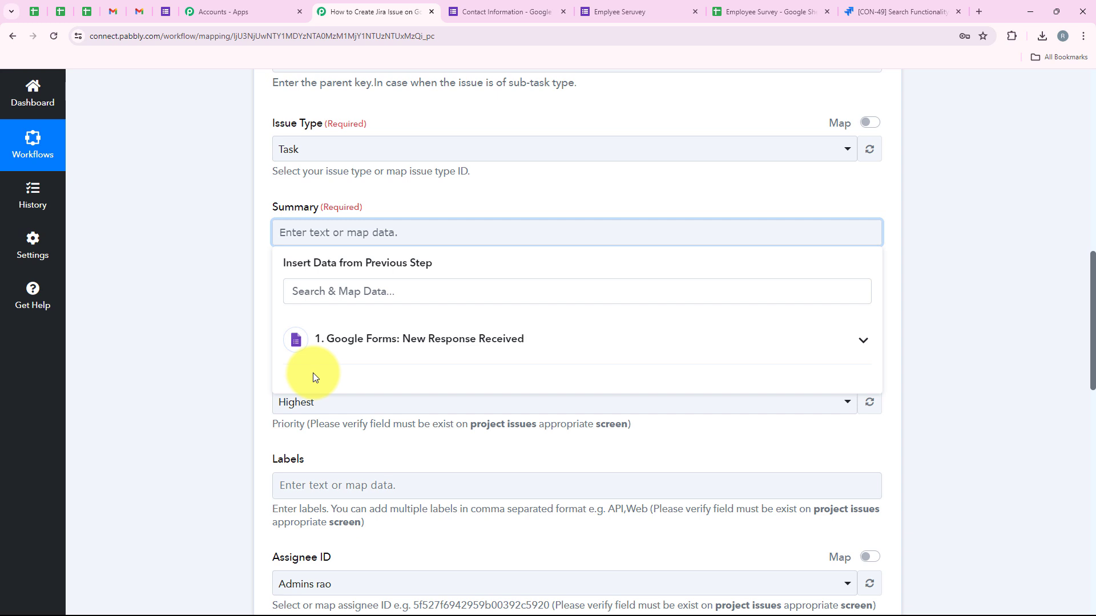
{"action": "left_click", "coordinate": [201, 352]}
{"action": "left_click", "coordinate": [355, 240]}
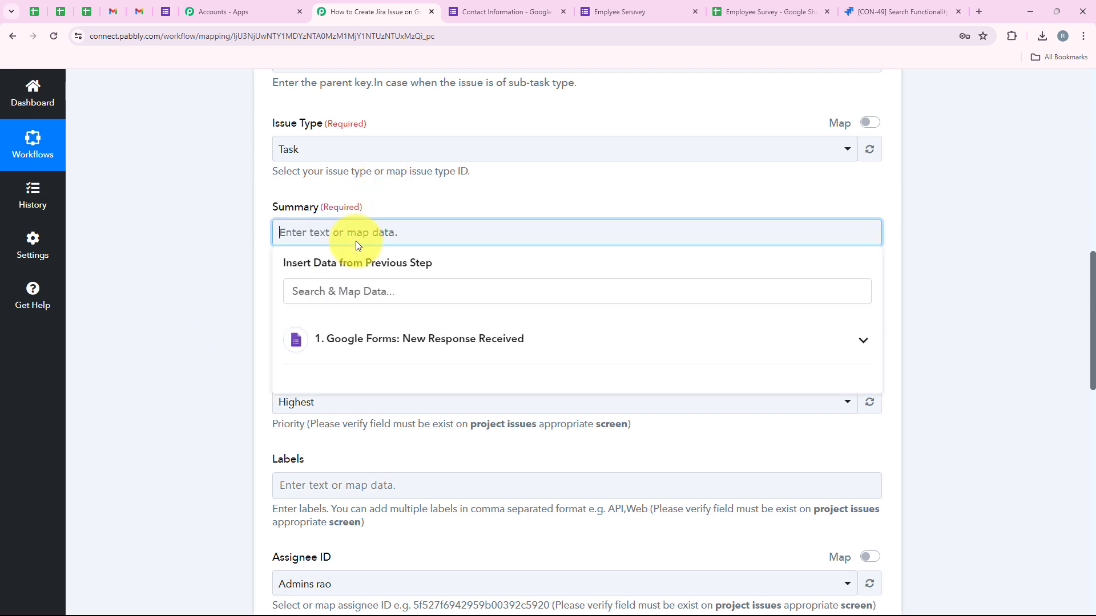
{"action": "type", "text": "xyz"}
{"action": "left_click", "coordinate": [196, 357]}
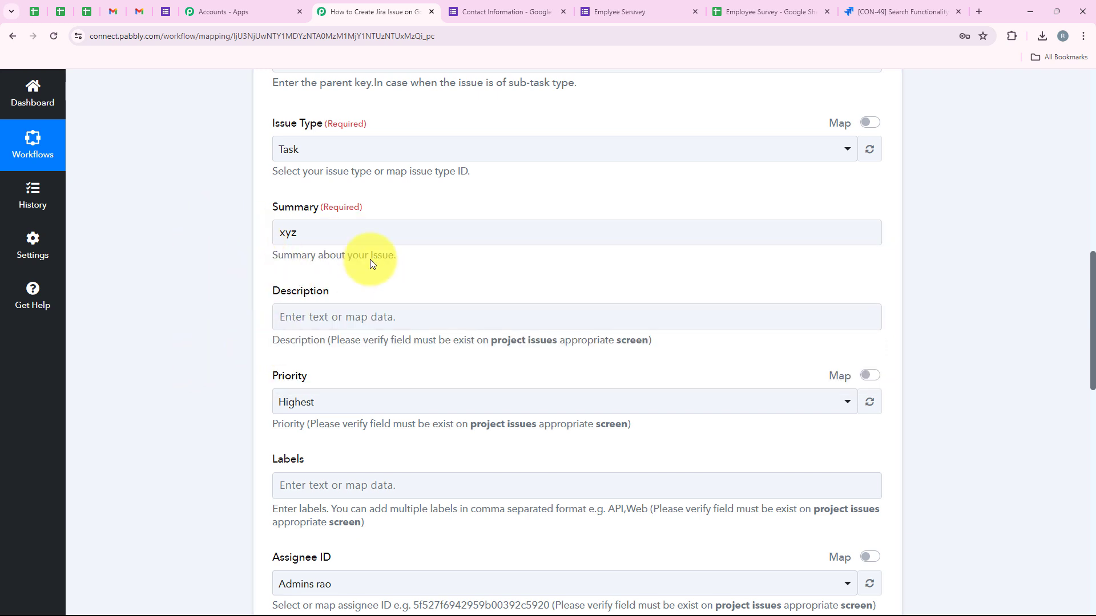
Replace the Summary field's static text with the mapped Summary value from the Google Forms response
{"action": "left_click", "coordinate": [281, 233]}
{"action": "double_click", "coordinate": [280, 232]}
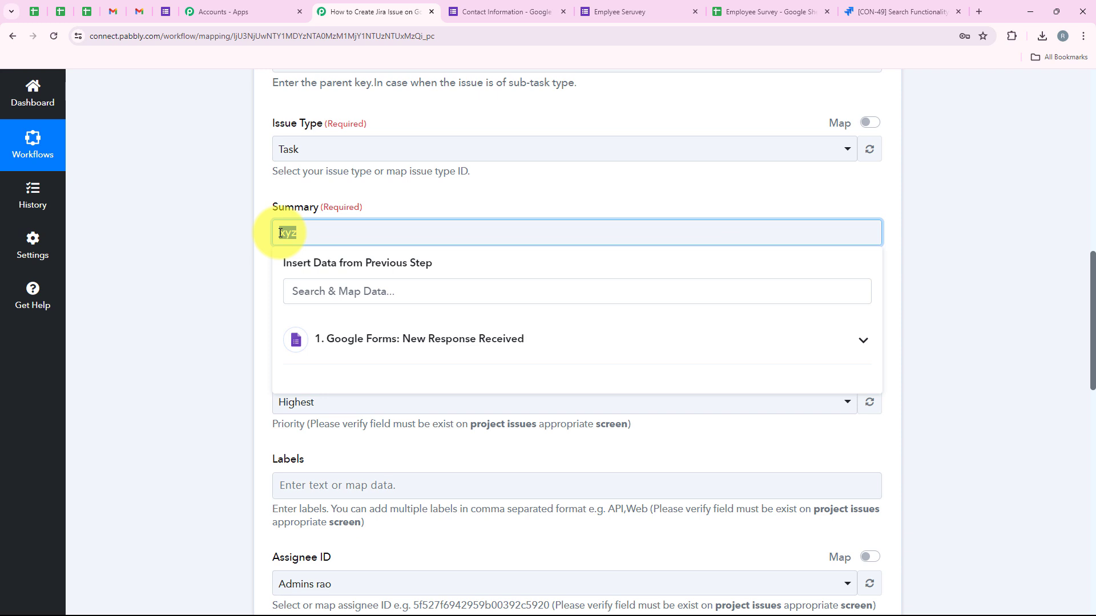
{"action": "left_click", "coordinate": [378, 339]}
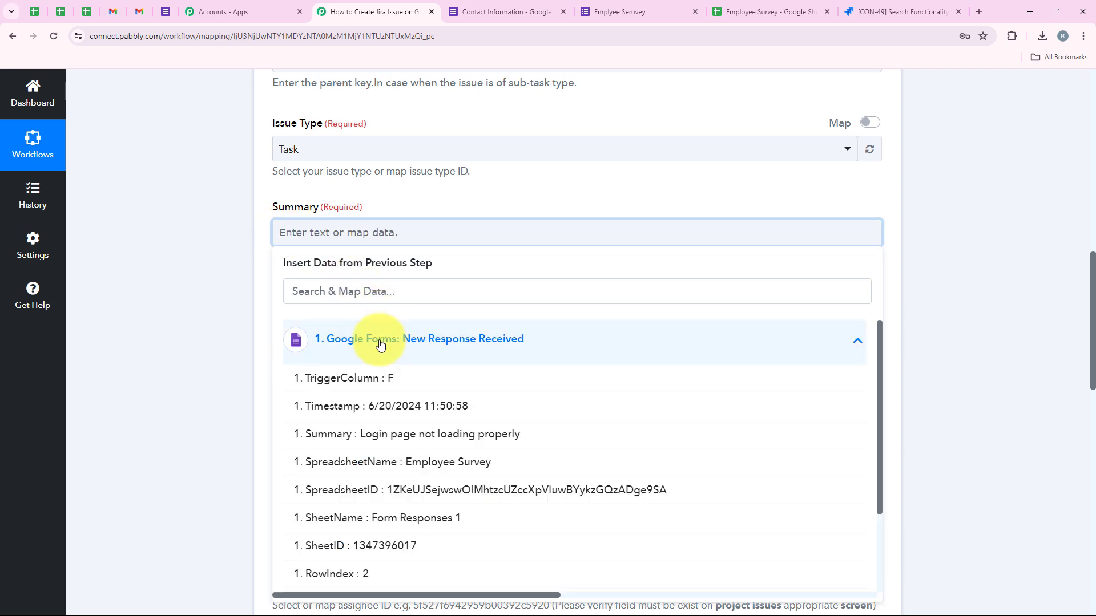
{"action": "scroll", "coordinate": [431, 551], "scroll_direction": "down", "scroll_amount": 2}
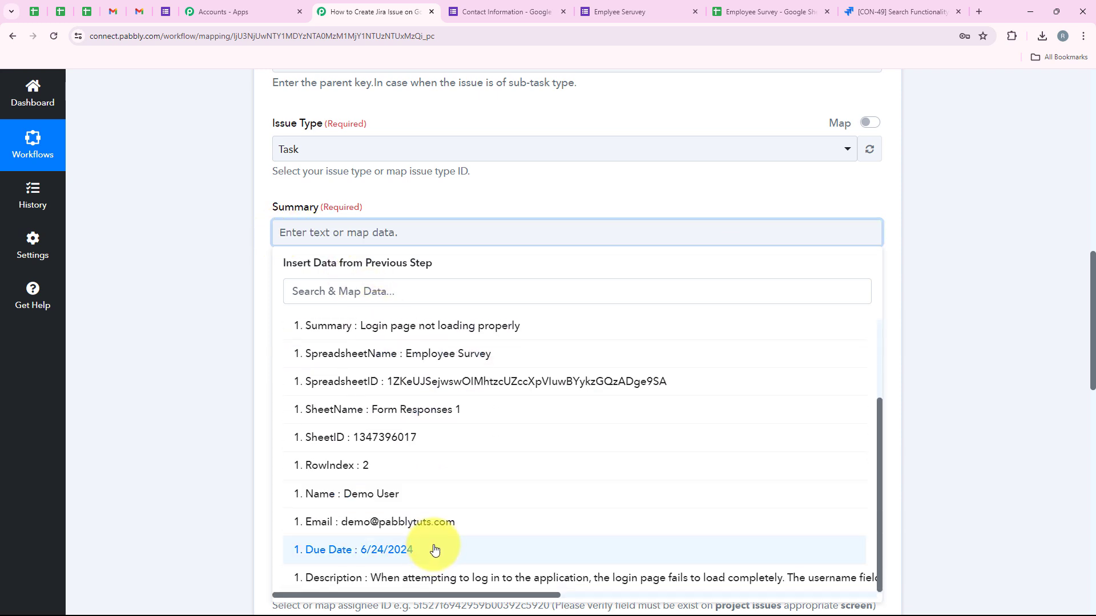
{"action": "scroll", "coordinate": [435, 506], "scroll_direction": "up", "scroll_amount": 2}
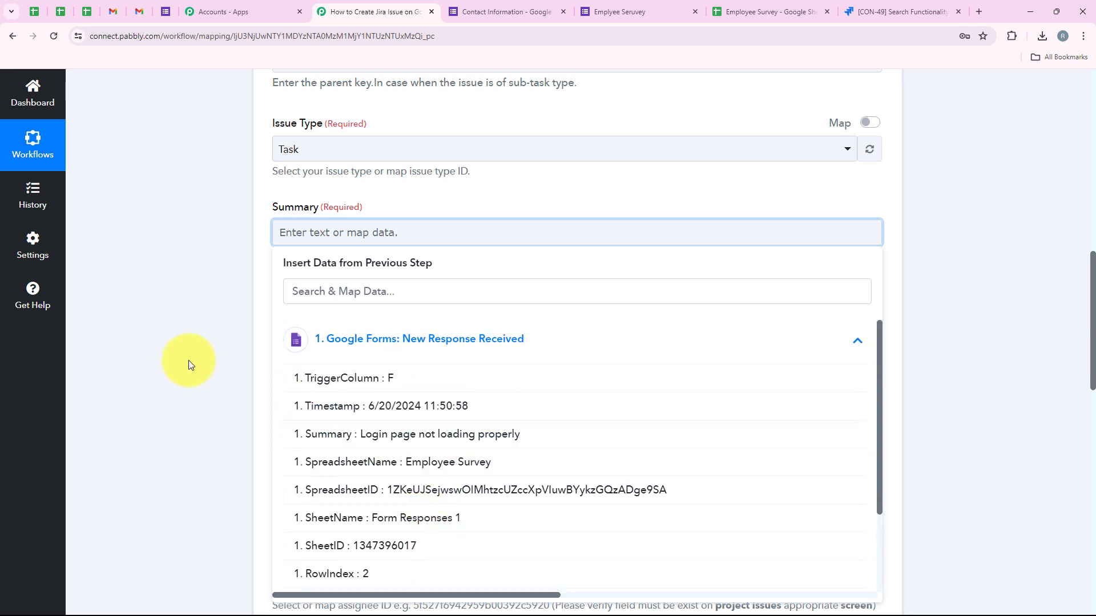
{"action": "left_click", "coordinate": [331, 290]}
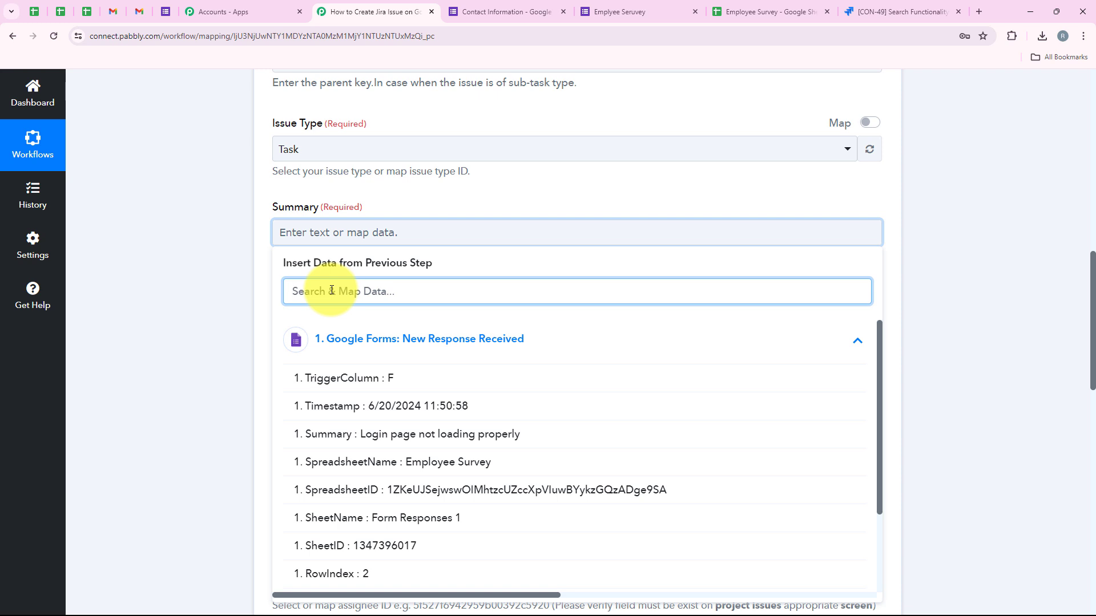
{"action": "type", "text": "Sum"}
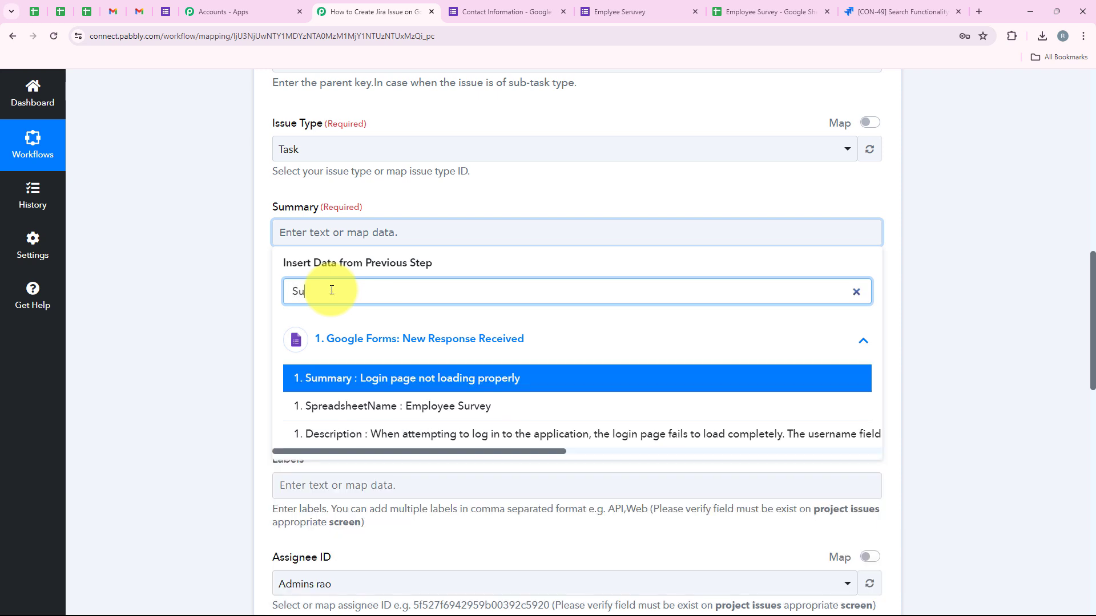
{"action": "left_click", "coordinate": [358, 390]}
{"action": "left_click", "coordinate": [221, 320]}
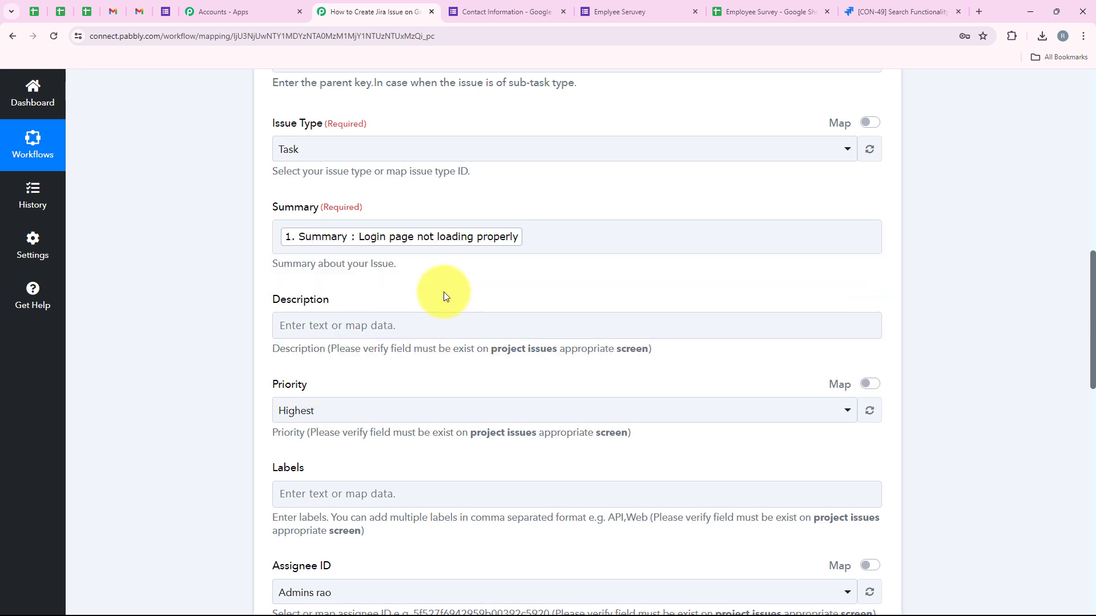
Map the issue's Description field to the Description value from the Google Forms response
{"action": "scroll", "coordinate": [445, 293], "scroll_direction": "down", "scroll_amount": 1}
{"action": "left_click", "coordinate": [440, 265]}
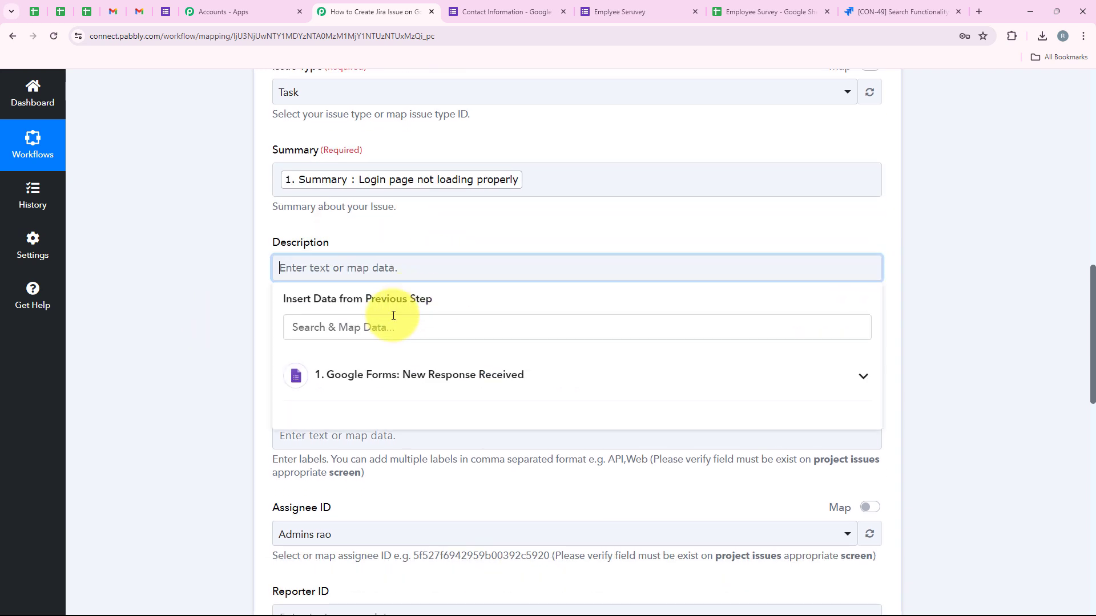
{"action": "type", "text": "Des"}
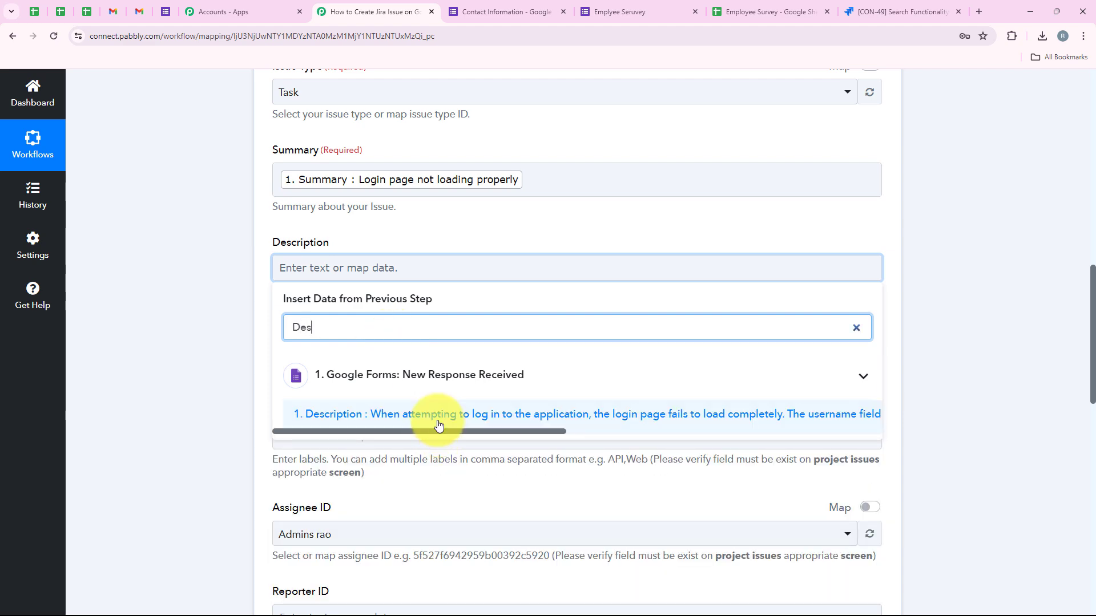
{"action": "left_click", "coordinate": [437, 414]}
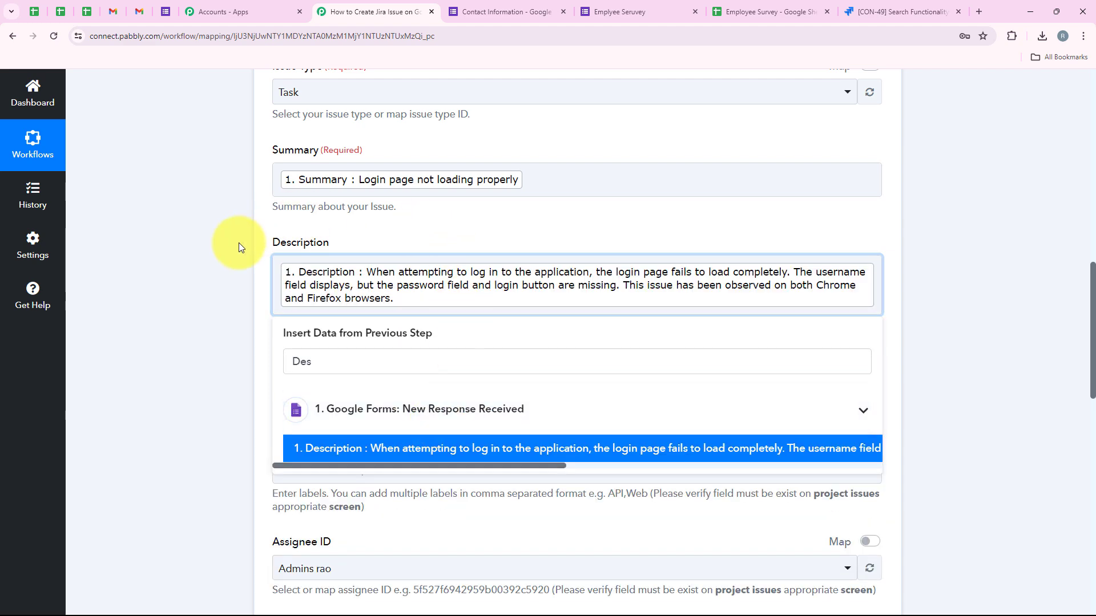
{"action": "left_click", "coordinate": [227, 286]}
Set the Jira issue's priority to High
{"action": "scroll", "coordinate": [237, 401], "scroll_direction": "down", "scroll_amount": 3}
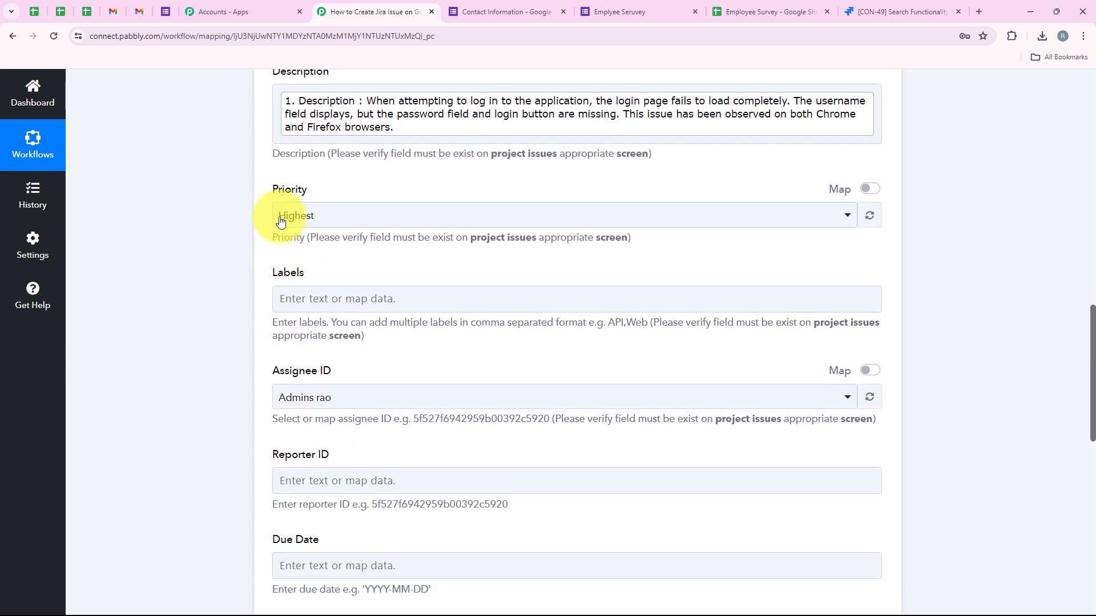
{"action": "left_click_drag", "start_coordinate": [273, 190], "coordinate": [312, 195]}
{"action": "left_click", "coordinate": [318, 218]}
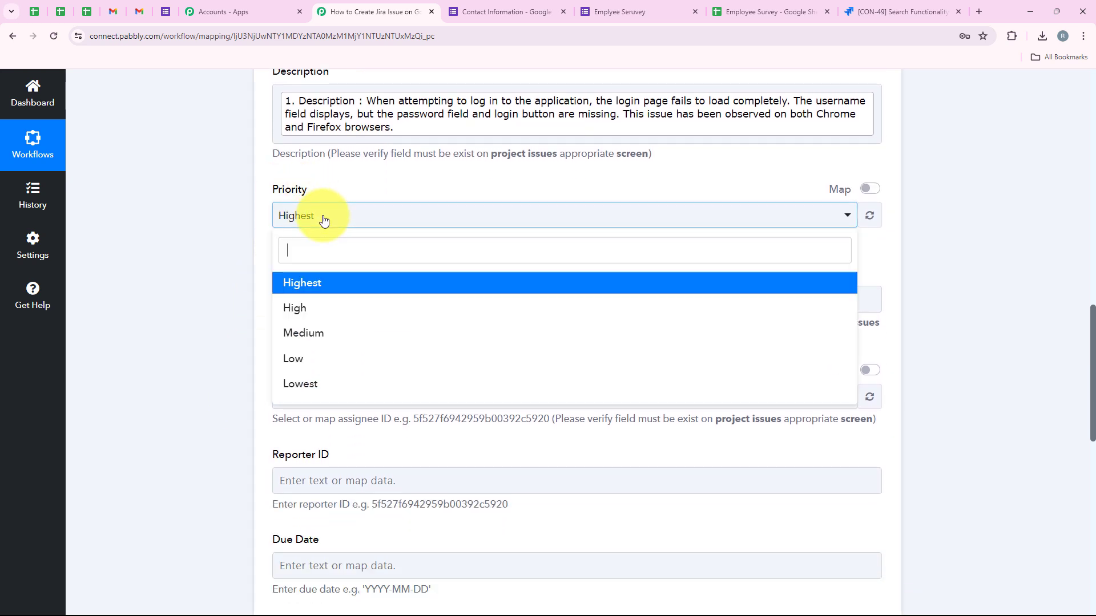
{"action": "left_click", "coordinate": [324, 310]}
Review the Labels and Assignee ID fields of the Jira issue
{"action": "left_click_drag", "start_coordinate": [258, 276], "coordinate": [309, 275]}
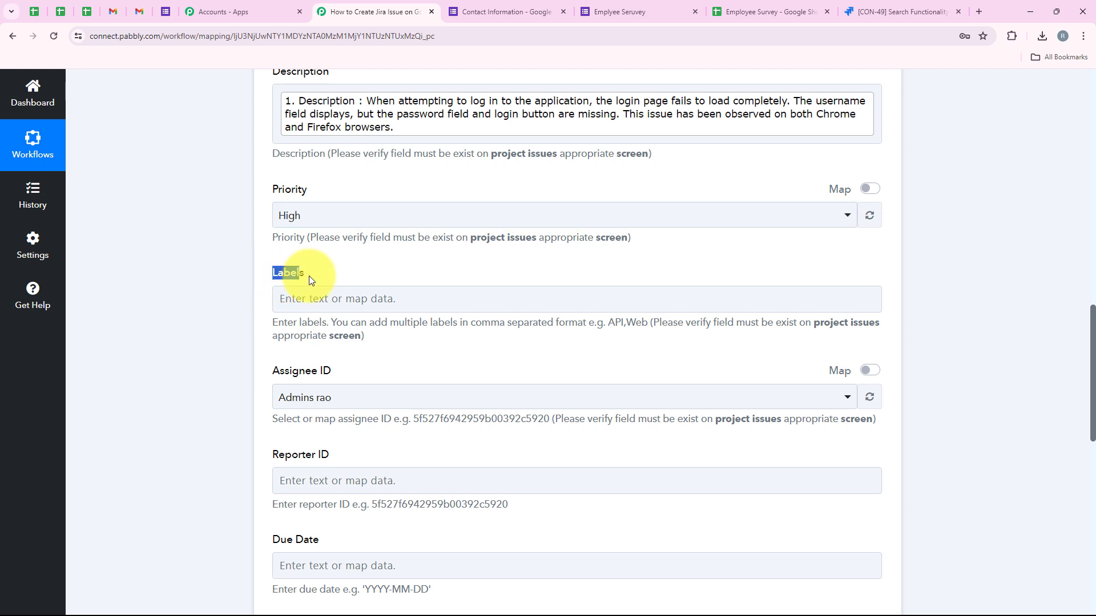
{"action": "left_click", "coordinate": [372, 375]}
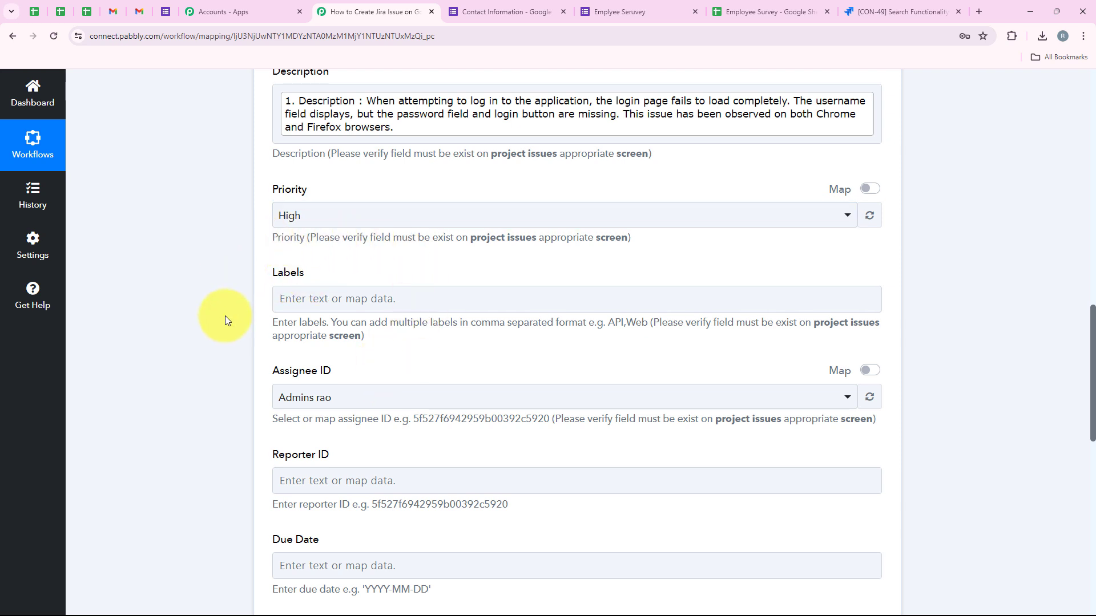
{"action": "scroll", "coordinate": [519, 354], "scroll_direction": "down", "scroll_amount": 3}
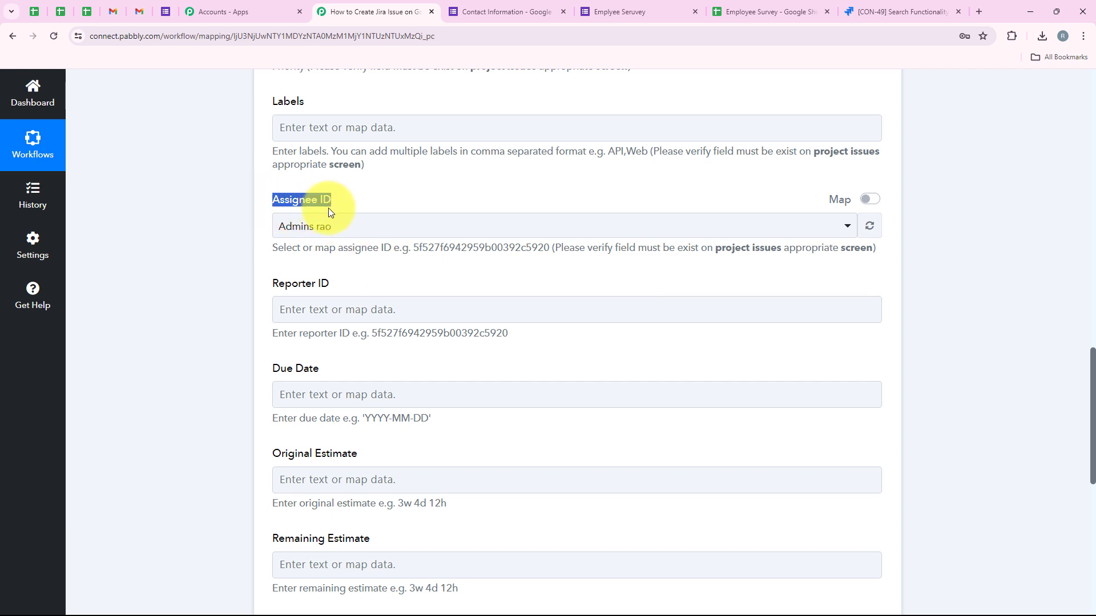
{"action": "left_click", "coordinate": [285, 227]}
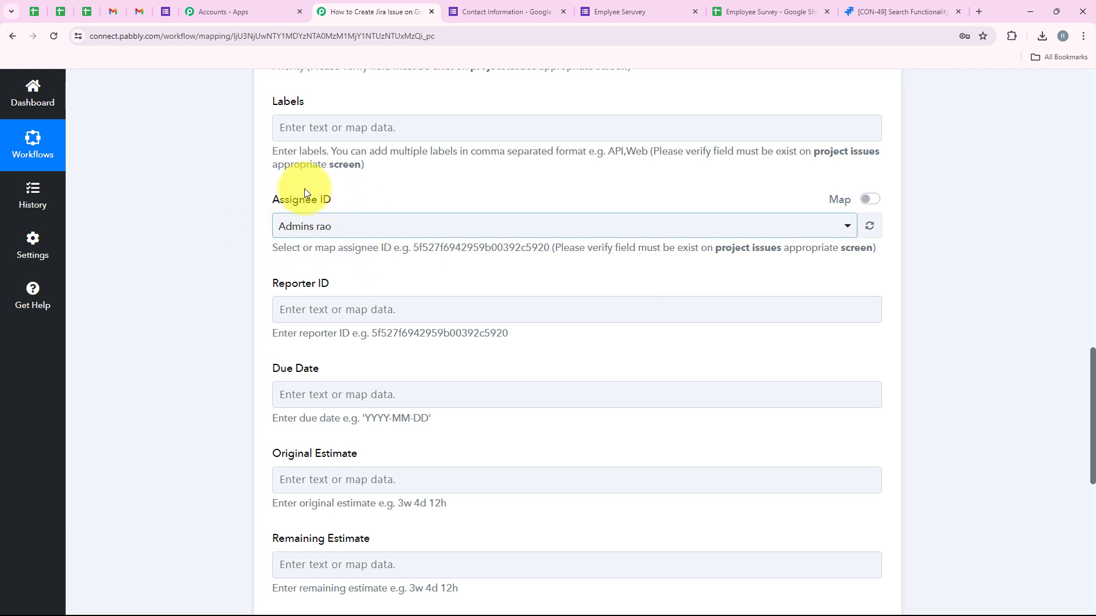
{"action": "scroll", "coordinate": [464, 296], "scroll_direction": "down", "scroll_amount": 1}
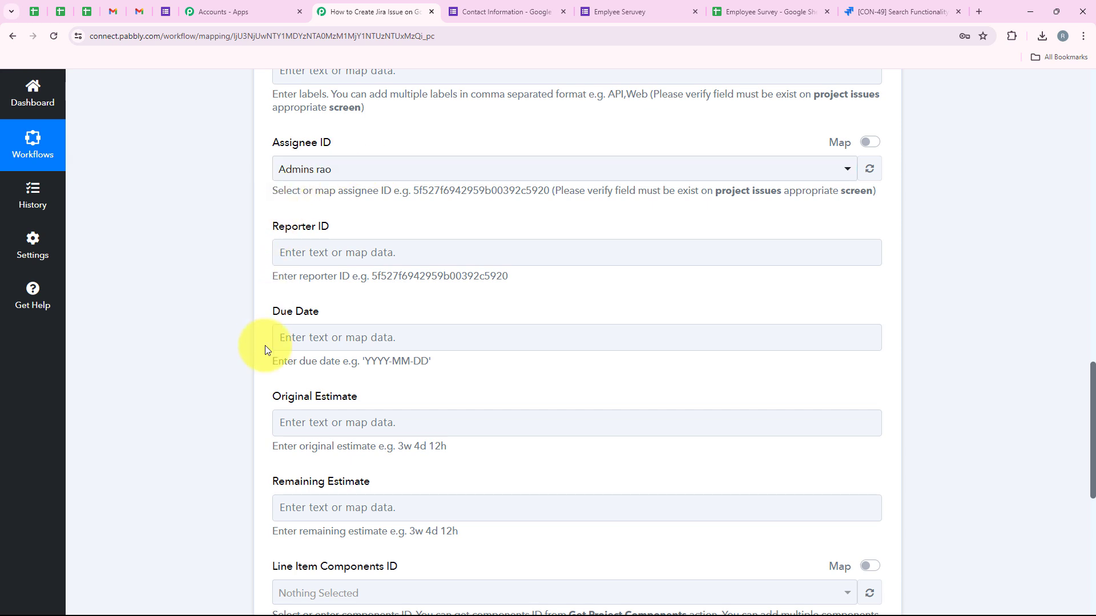
{"action": "scroll", "coordinate": [512, 494], "scroll_direction": "down", "scroll_amount": 1}
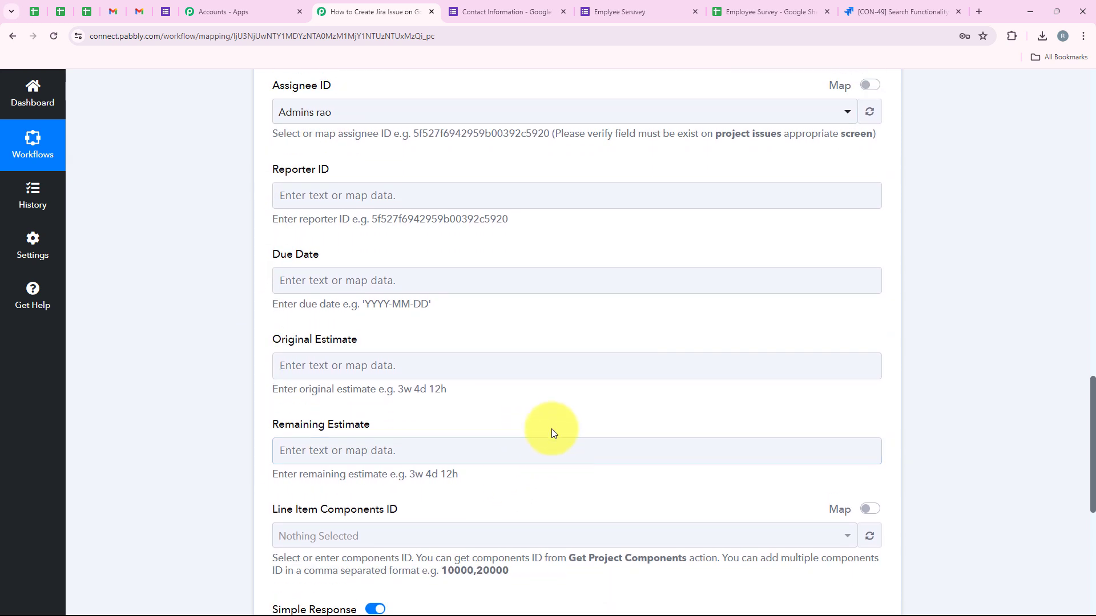
Map the issue's Due Date field to the Due Date value from the Google Forms response
{"action": "left_click_drag", "start_coordinate": [252, 253], "coordinate": [337, 251]}
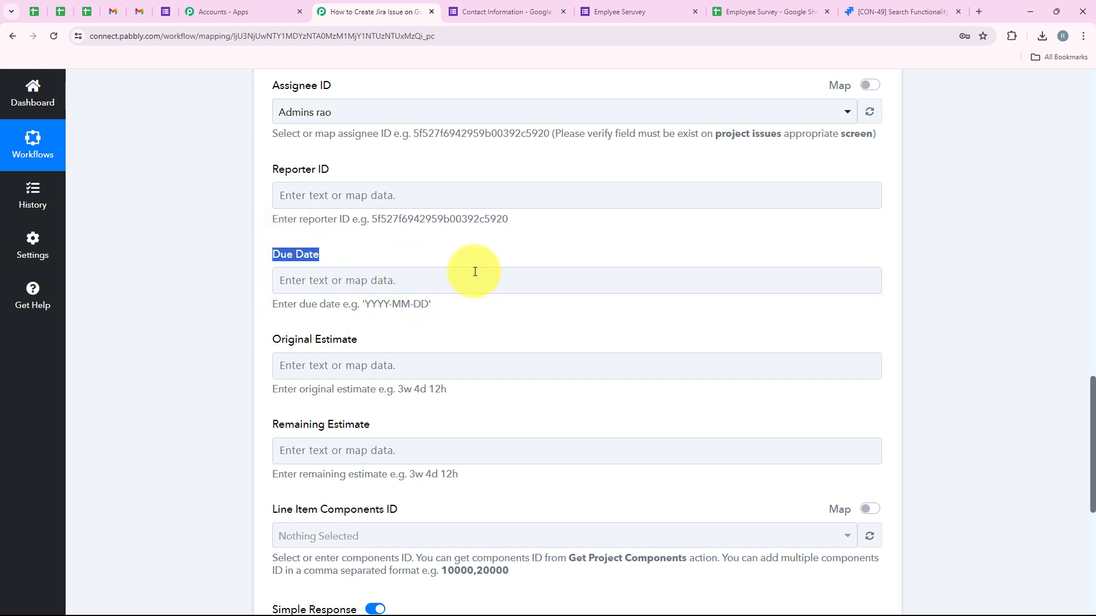
{"action": "left_click", "coordinate": [335, 279]}
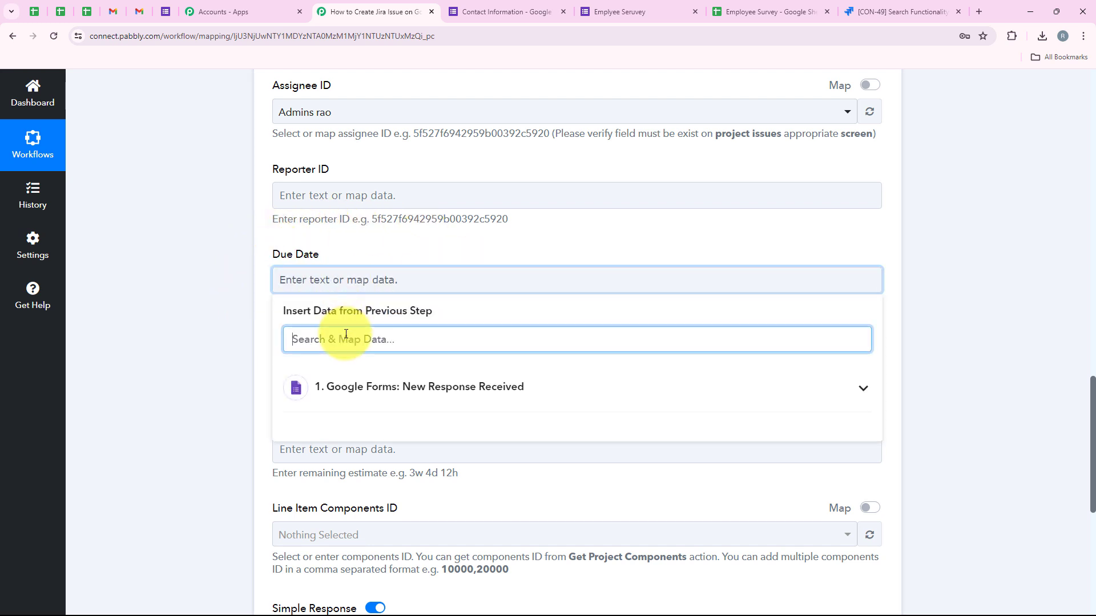
{"action": "type", "text": "Due"}
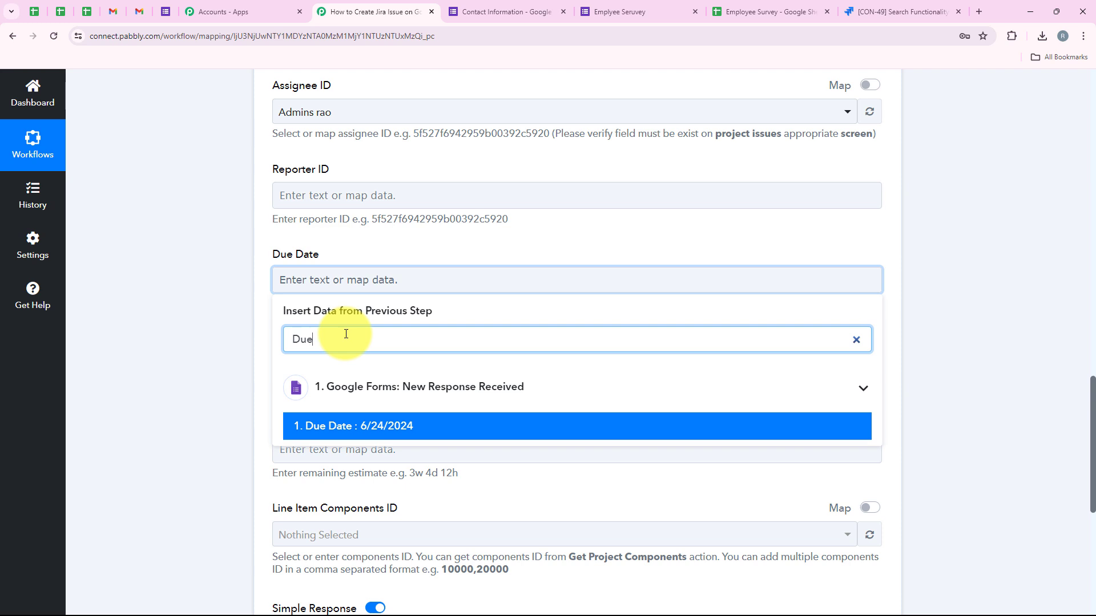
{"action": "left_click", "coordinate": [387, 435]}
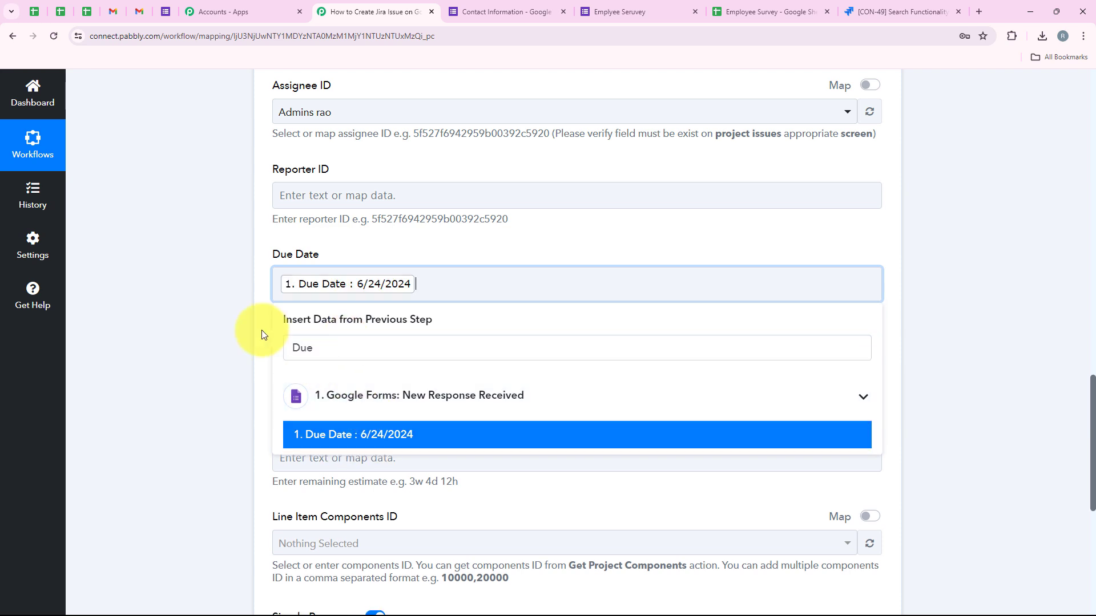
{"action": "left_click", "coordinate": [248, 318]}
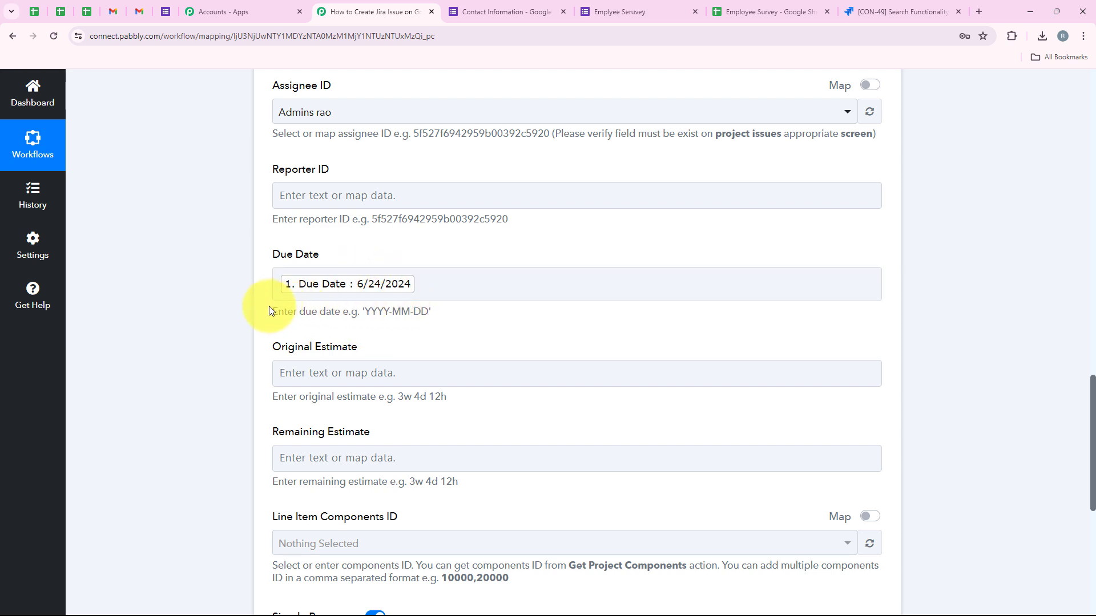
Check the expected date format for the Due Date field and remove its mapped form value
{"action": "left_click_drag", "start_coordinate": [276, 307], "coordinate": [435, 312]}
{"action": "left_click", "coordinate": [371, 315]}
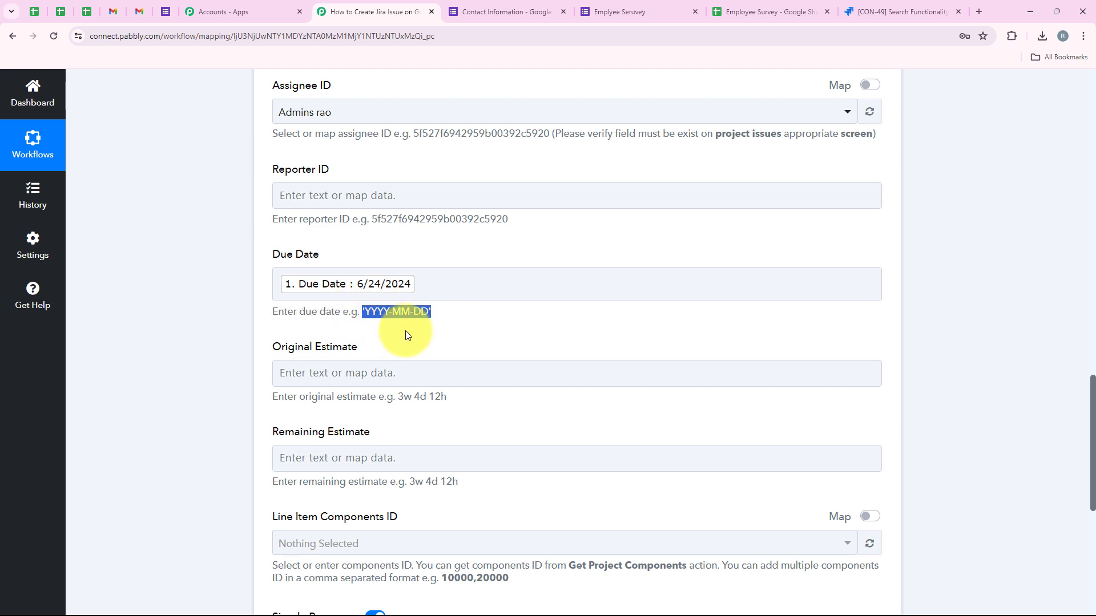
{"action": "left_click", "coordinate": [435, 288]}
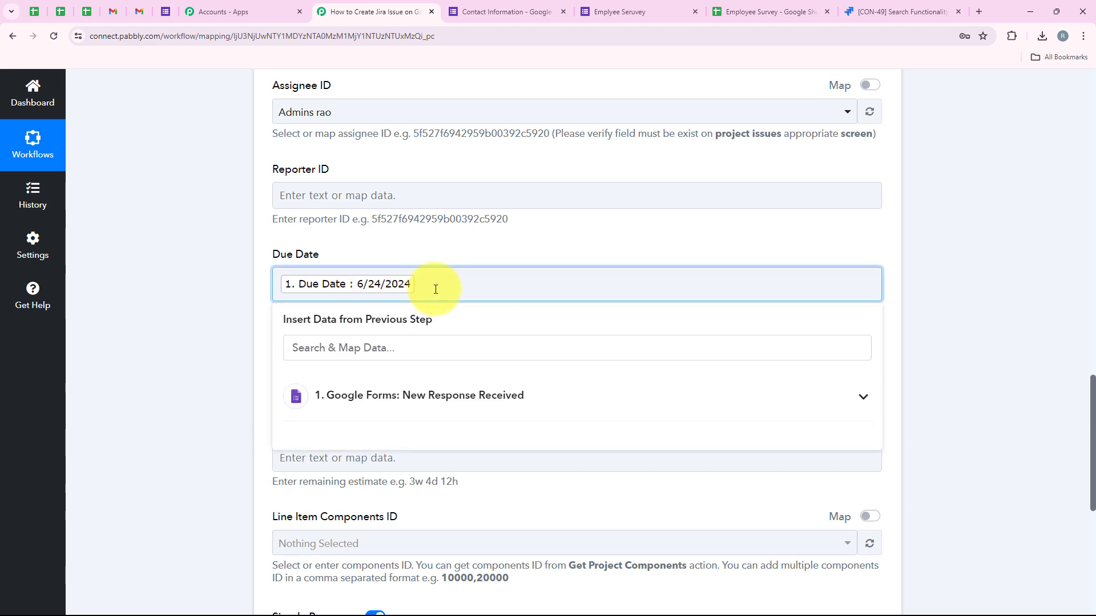
{"action": "key", "text": "BackSpace"}
{"action": "left_click", "coordinate": [257, 276]}
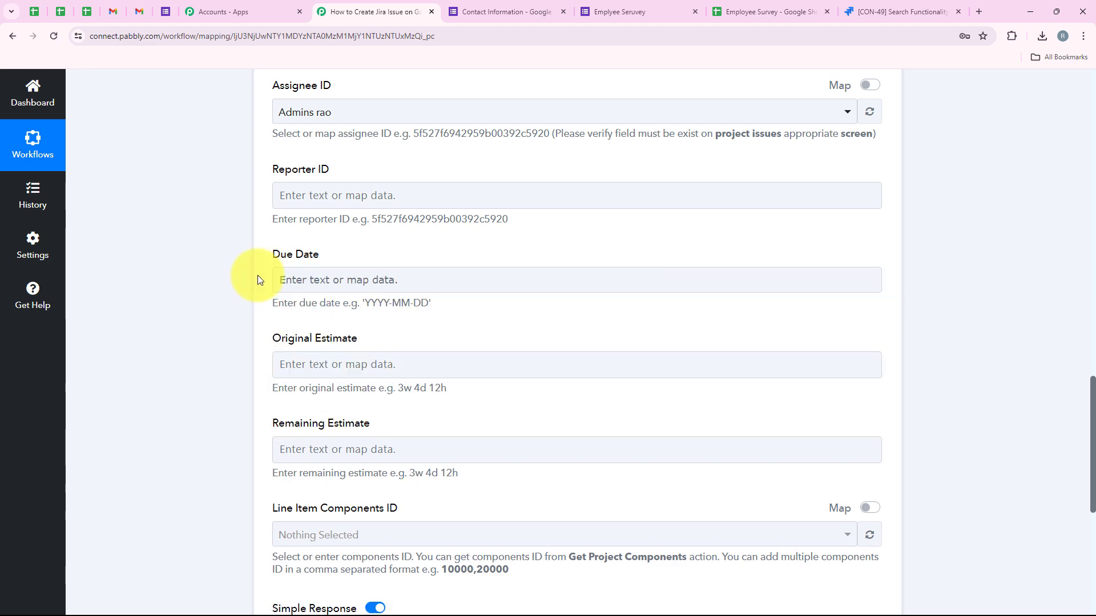
{"action": "left_click", "coordinate": [374, 276]}
Insert a new action step between the Google Forms trigger and the Jira Create Issue action
{"action": "scroll", "coordinate": [424, 188], "scroll_direction": "up", "scroll_amount": 3}
{"action": "scroll", "coordinate": [423, 188], "scroll_direction": "up", "scroll_amount": 20}
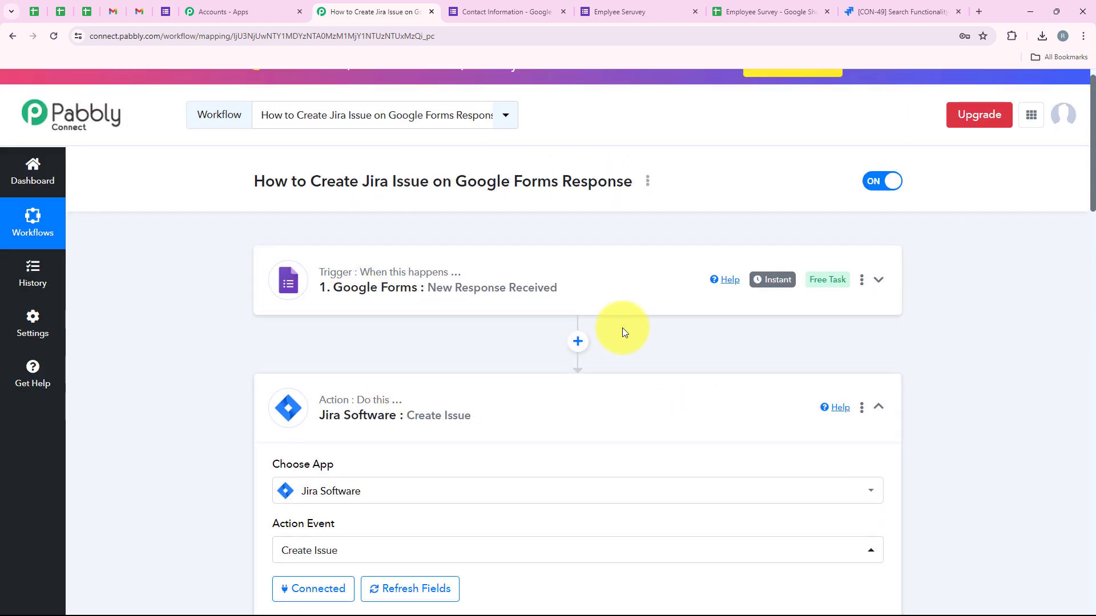
{"action": "left_click", "coordinate": [578, 341]}
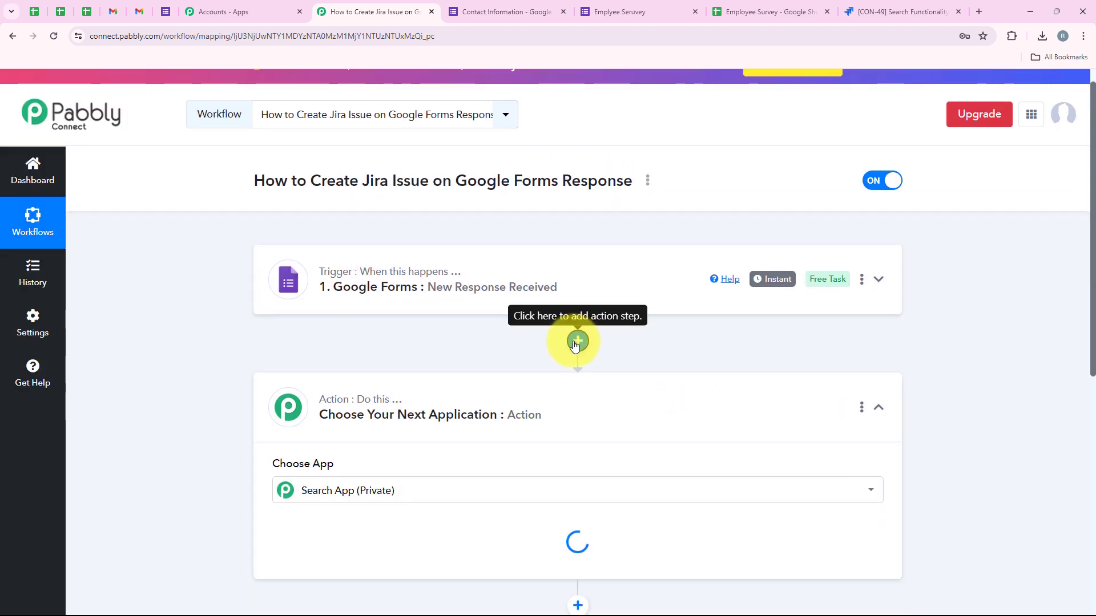
Set the new action step to Date/Time Formatter (Pabbly) with the Format Date Only event and connect it
{"action": "type", "text": "D"}
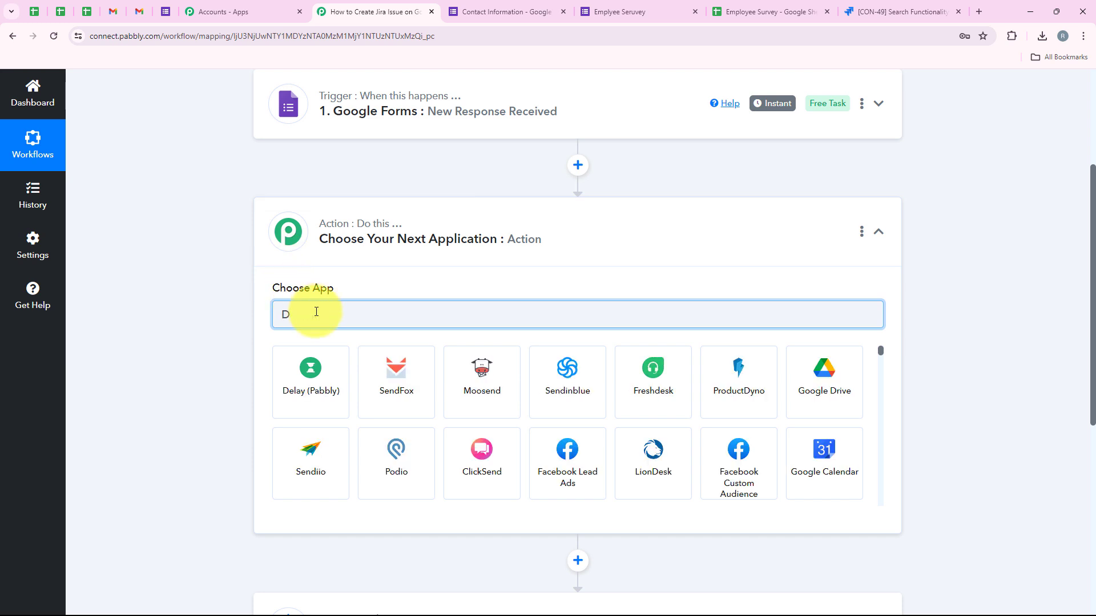
{"action": "type", "text": "ate"}
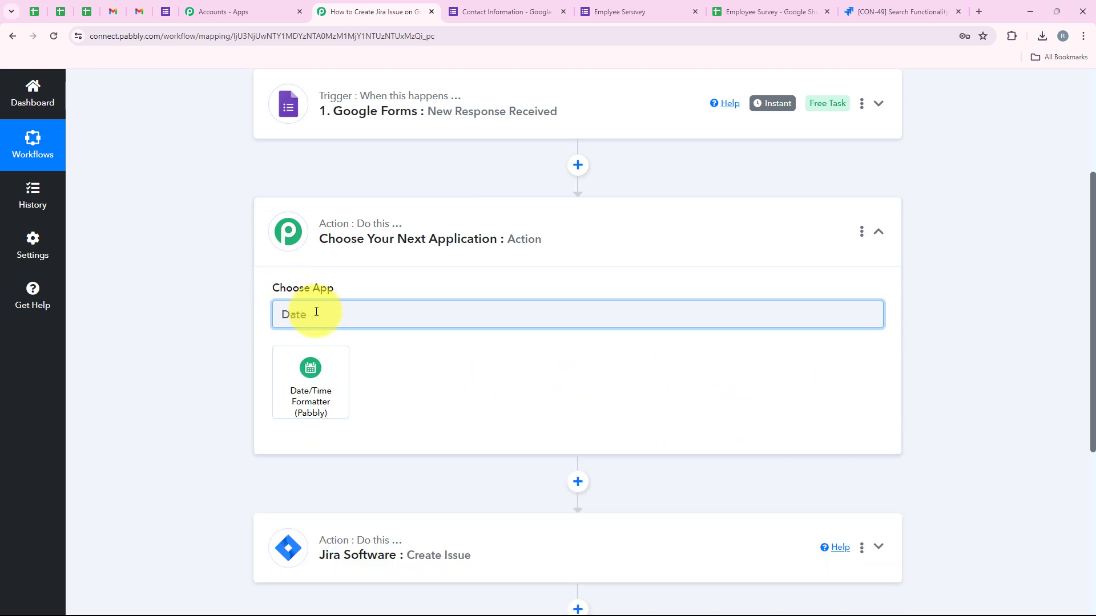
{"action": "left_click", "coordinate": [313, 372]}
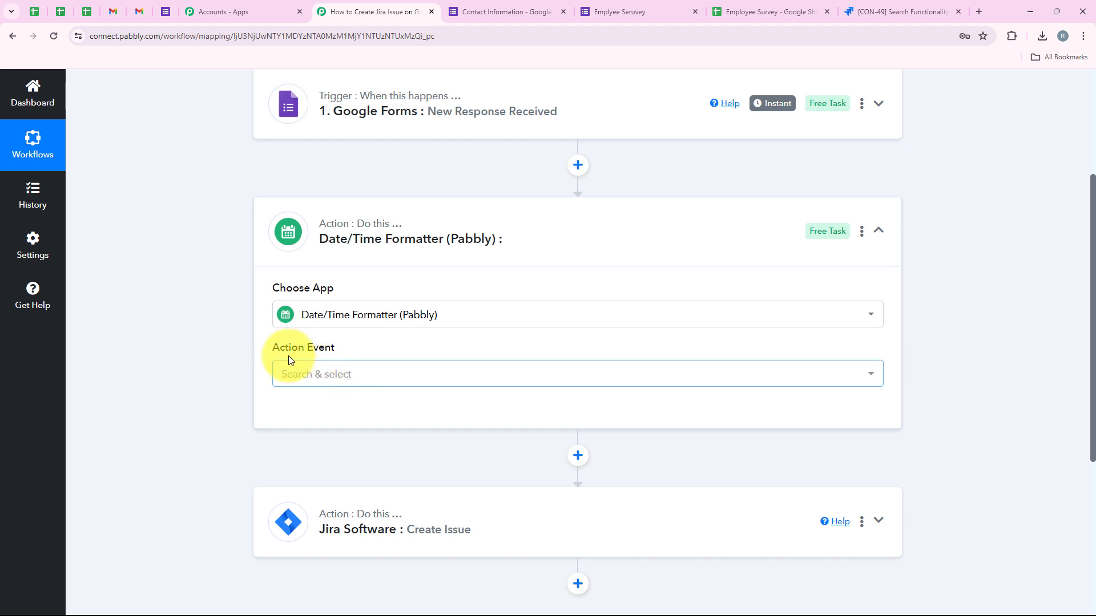
{"action": "left_click_drag", "start_coordinate": [273, 354], "coordinate": [335, 357]}
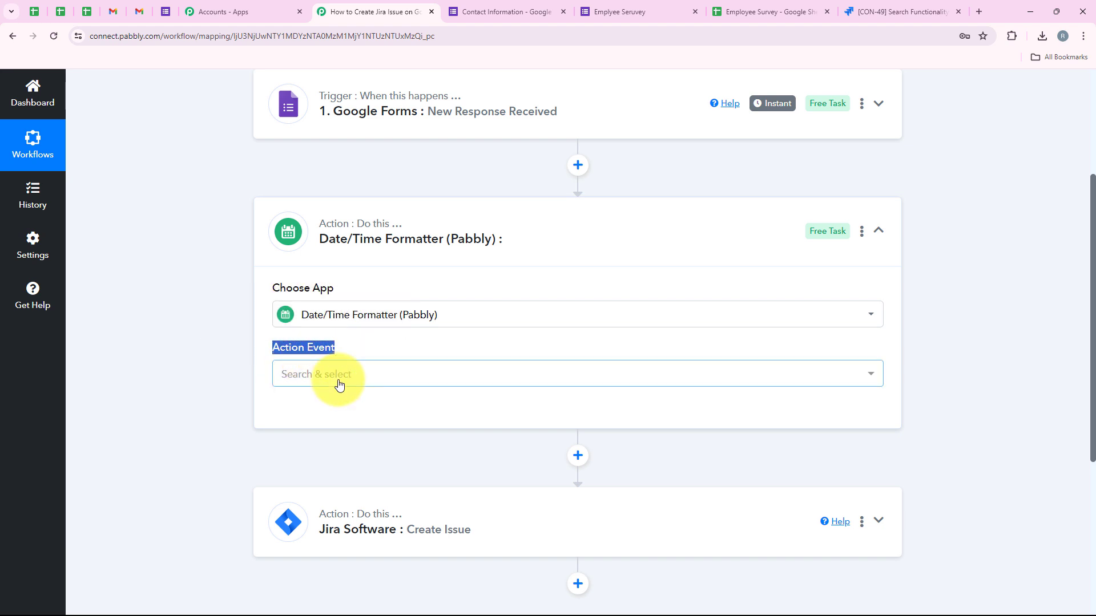
{"action": "left_click", "coordinate": [335, 378]}
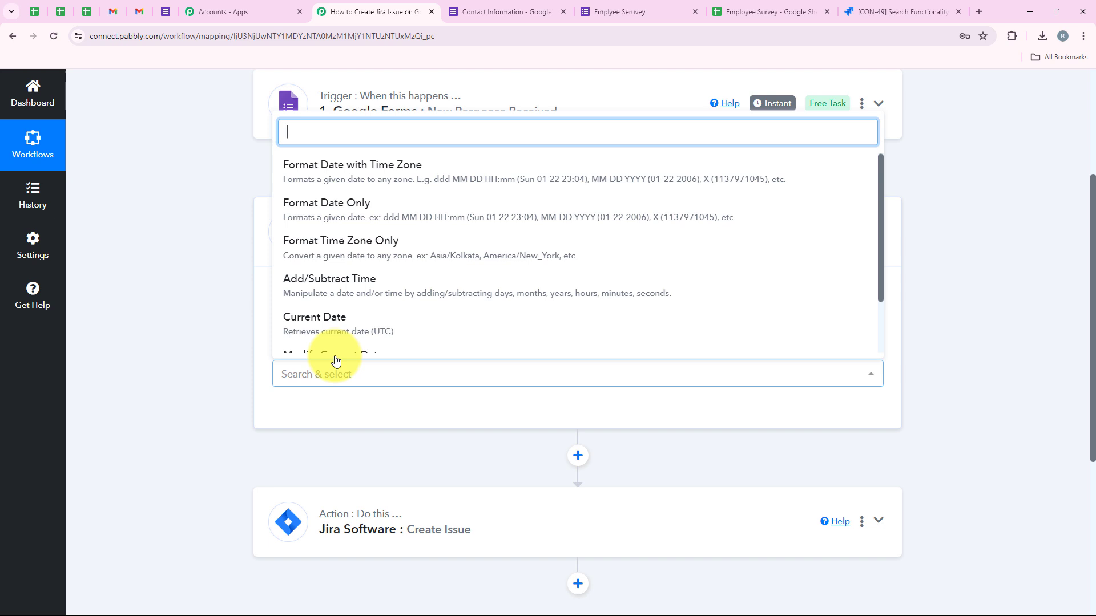
{"action": "left_click", "coordinate": [439, 222]}
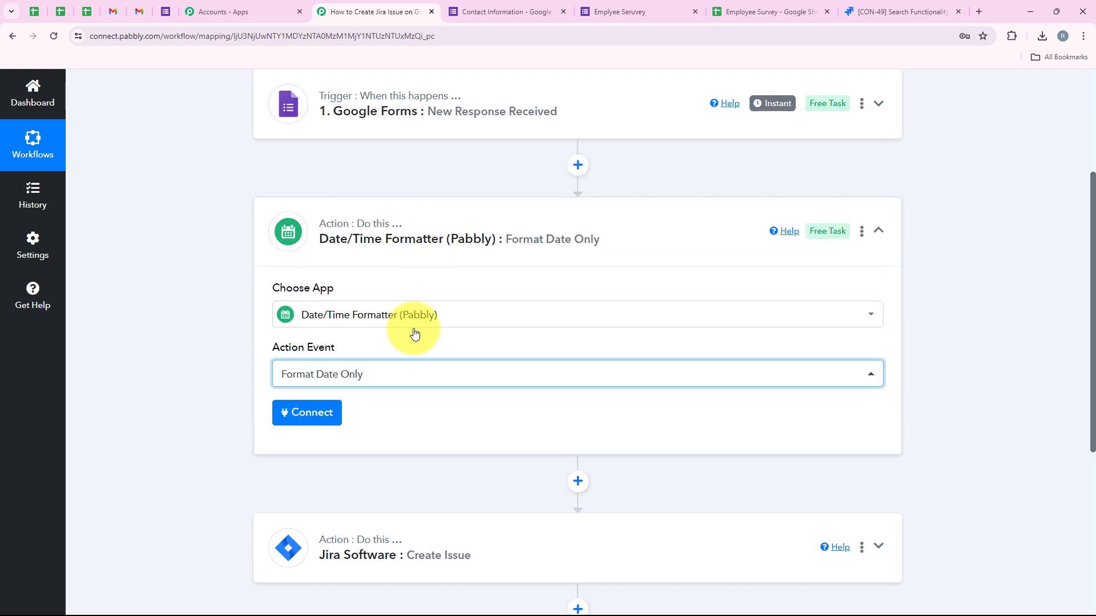
{"action": "left_click", "coordinate": [334, 418]}
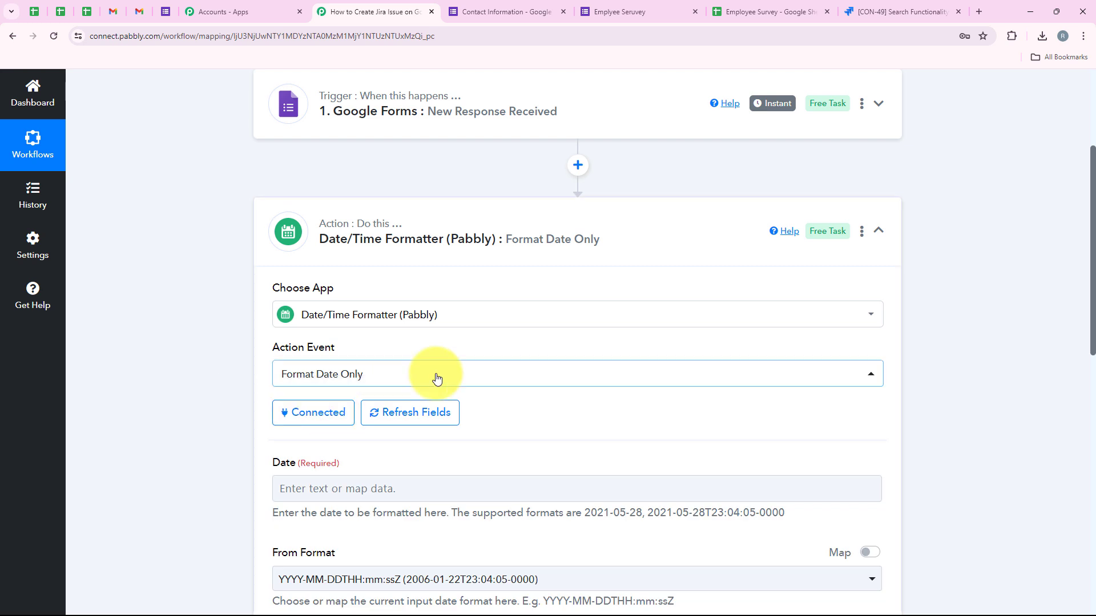
Map the formatter's Date field to the Due Date value from the Google Forms response
{"action": "scroll", "coordinate": [436, 374], "scroll_direction": "down", "scroll_amount": 3}
{"action": "scroll", "coordinate": [436, 373], "scroll_direction": "down", "scroll_amount": 1}
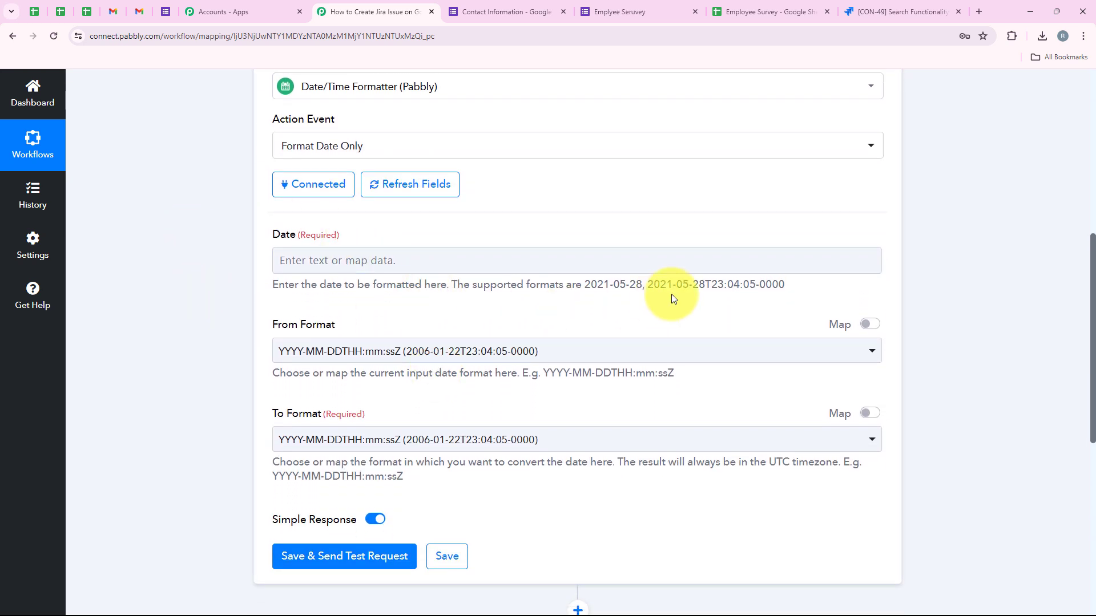
{"action": "left_click", "coordinate": [576, 257]}
{"action": "left_click", "coordinate": [399, 326]}
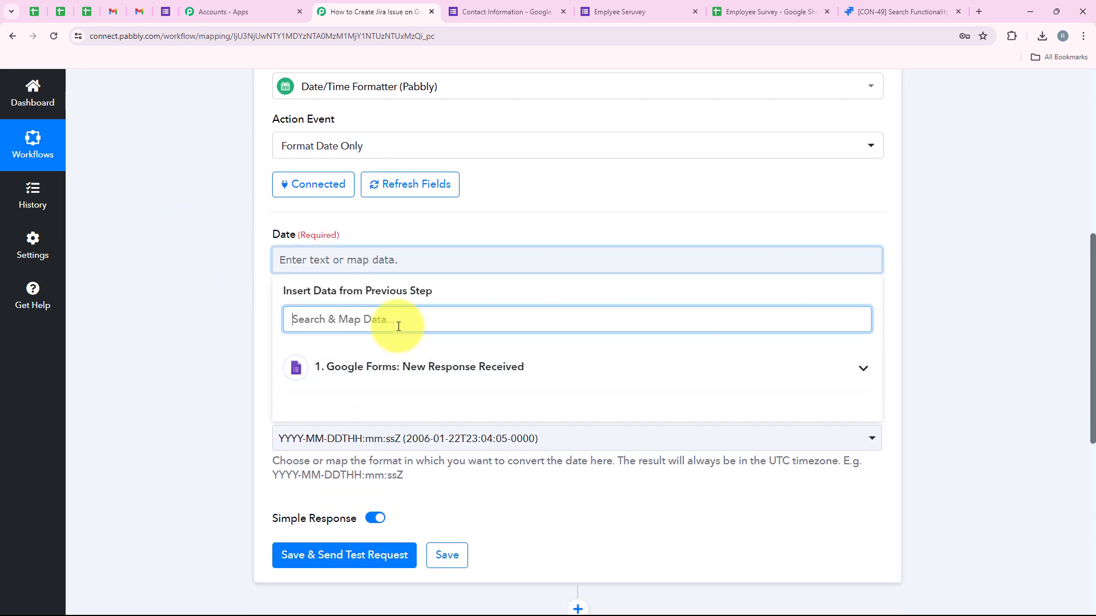
{"action": "type", "text": "Due"}
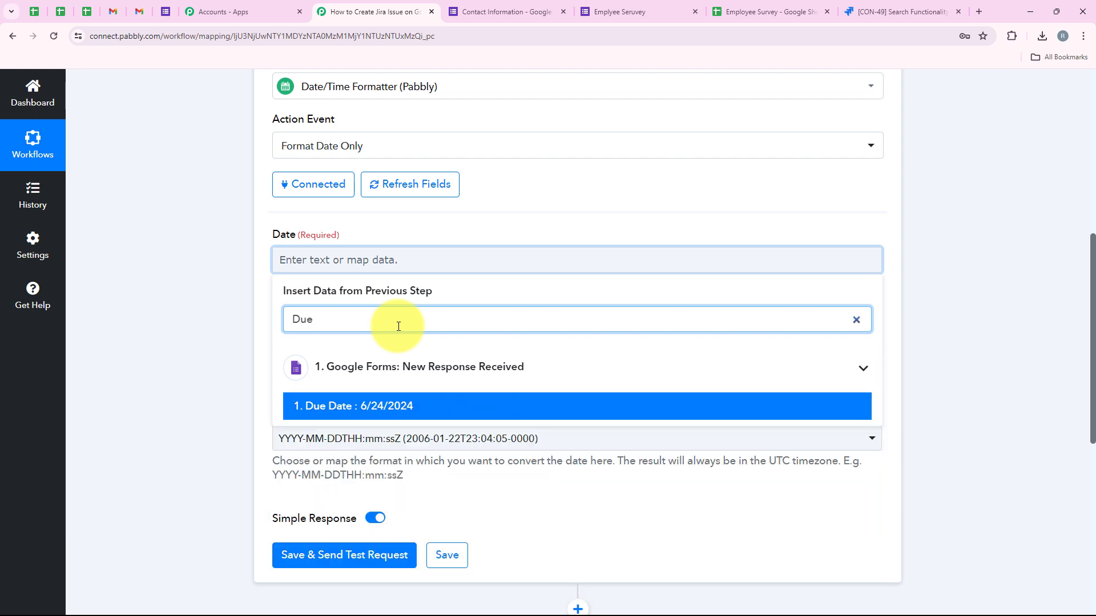
{"action": "left_click", "coordinate": [406, 407]}
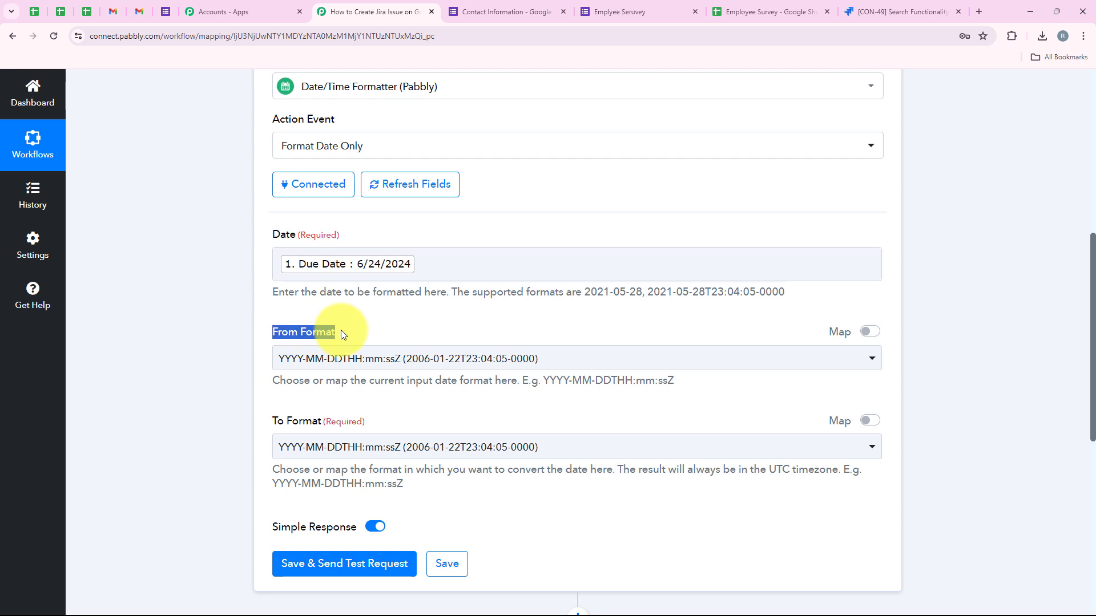
Set the formatter's To Format to YYYY-MM-DD, then save the step and send a test request
{"action": "left_click", "coordinate": [382, 324]}
{"action": "scroll", "coordinate": [278, 392], "scroll_direction": "down", "scroll_amount": 1}
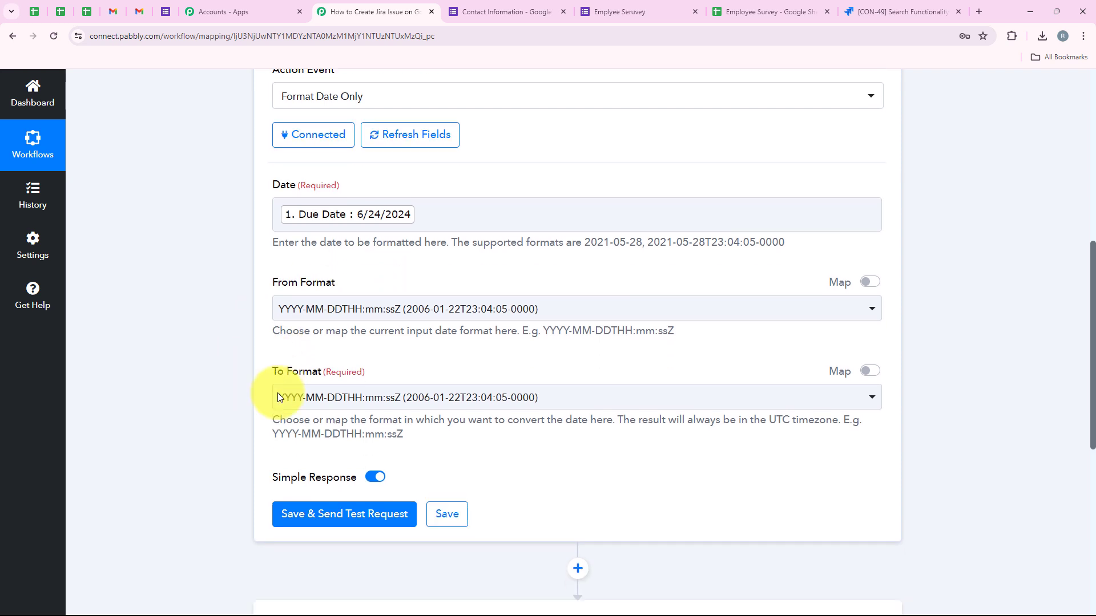
{"action": "left_click", "coordinate": [321, 395]}
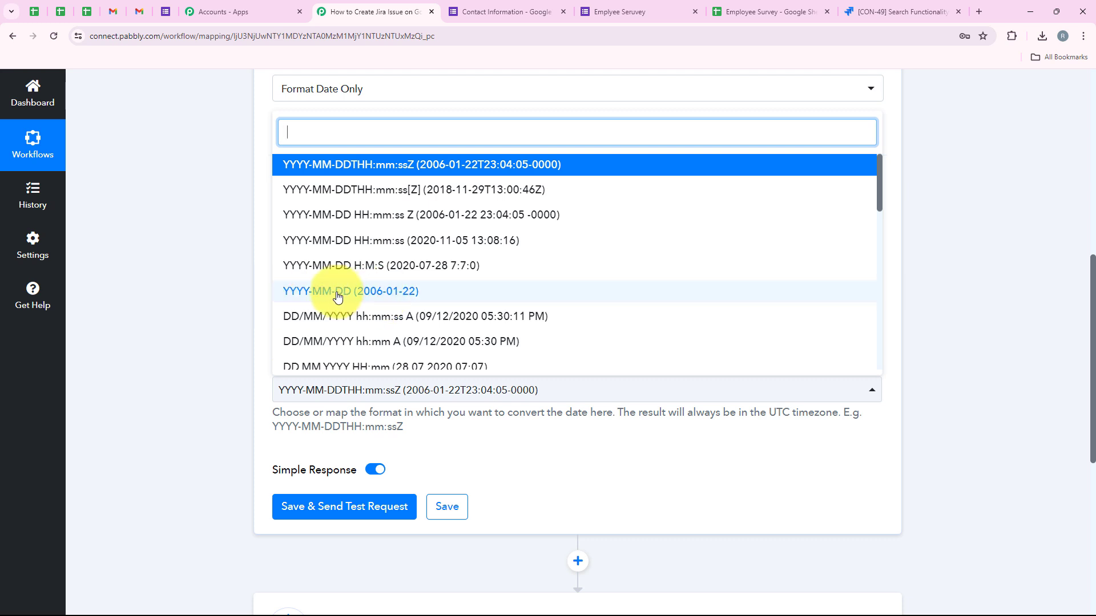
{"action": "left_click", "coordinate": [411, 293]}
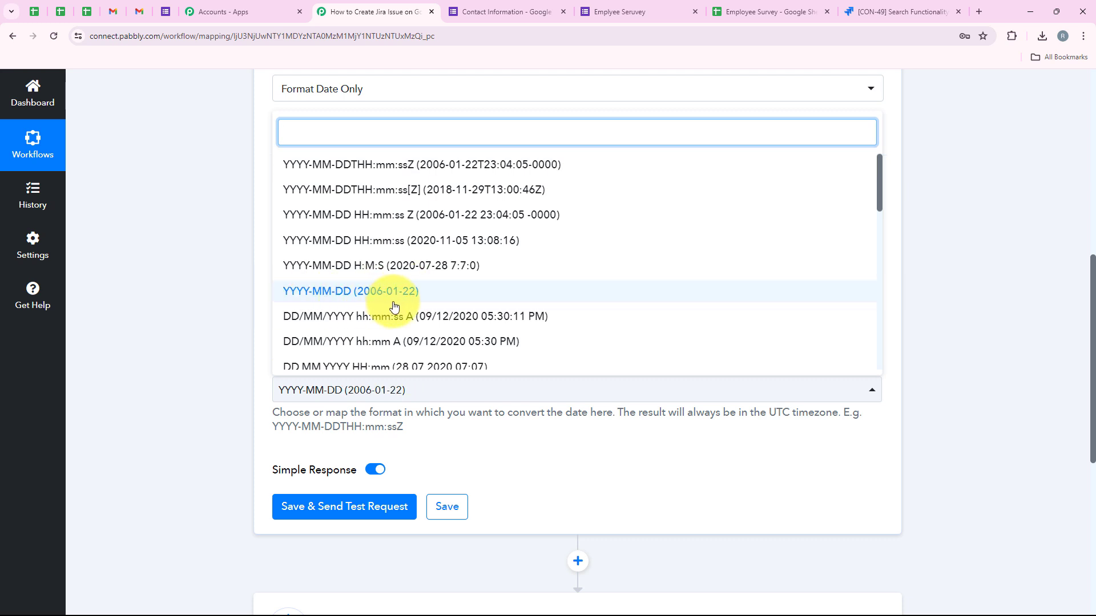
{"action": "left_click", "coordinate": [374, 504]}
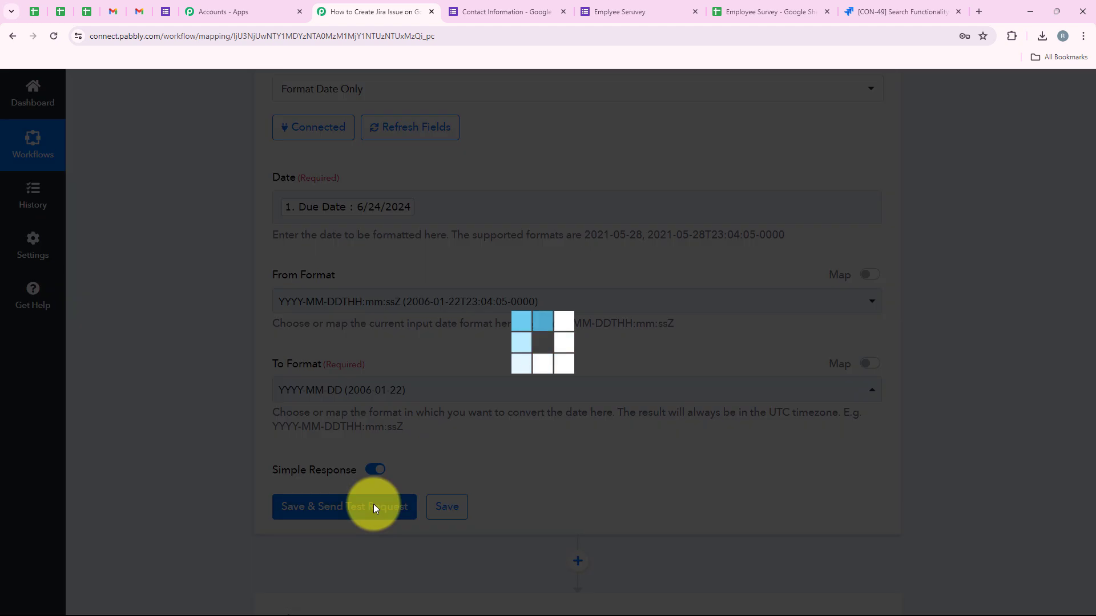
{"action": "scroll", "coordinate": [567, 371], "scroll_direction": "down", "scroll_amount": 2}
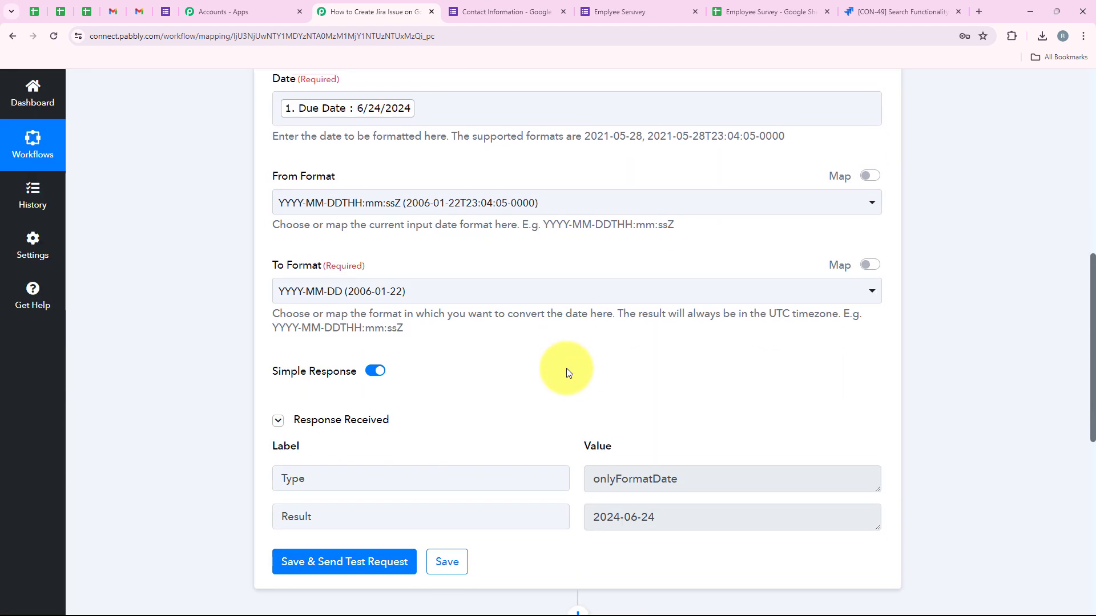
{"action": "left_click_drag", "start_coordinate": [668, 501], "coordinate": [589, 503]}
{"action": "scroll", "coordinate": [652, 525], "scroll_direction": "down", "scroll_amount": 4}
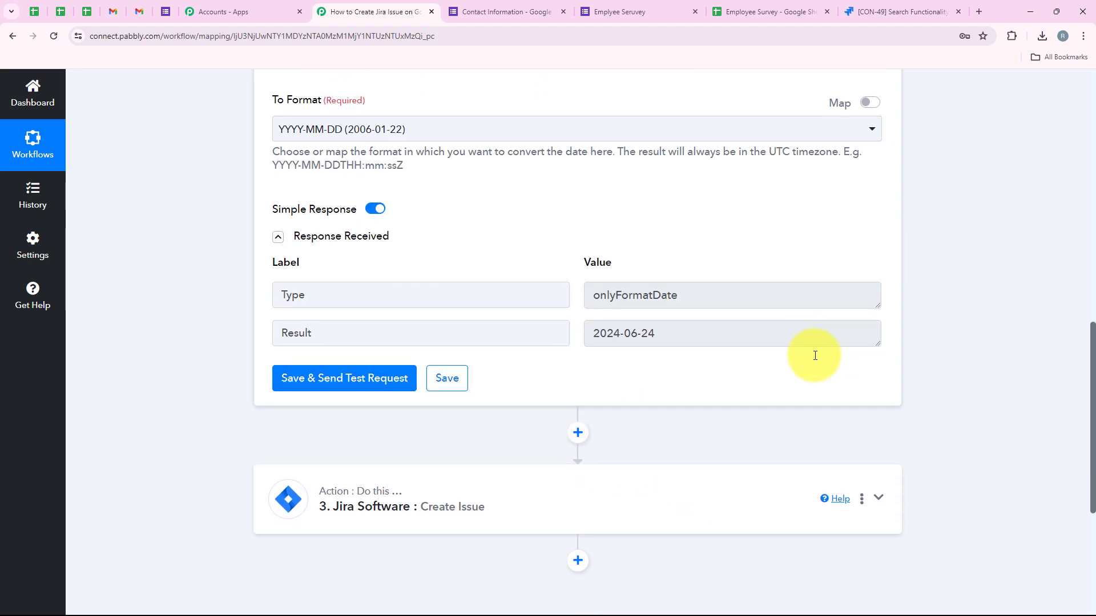
Map the Jira issue's Due Date field to the Result value from the Date/Time Formatter step
{"action": "left_click", "coordinate": [367, 412]}
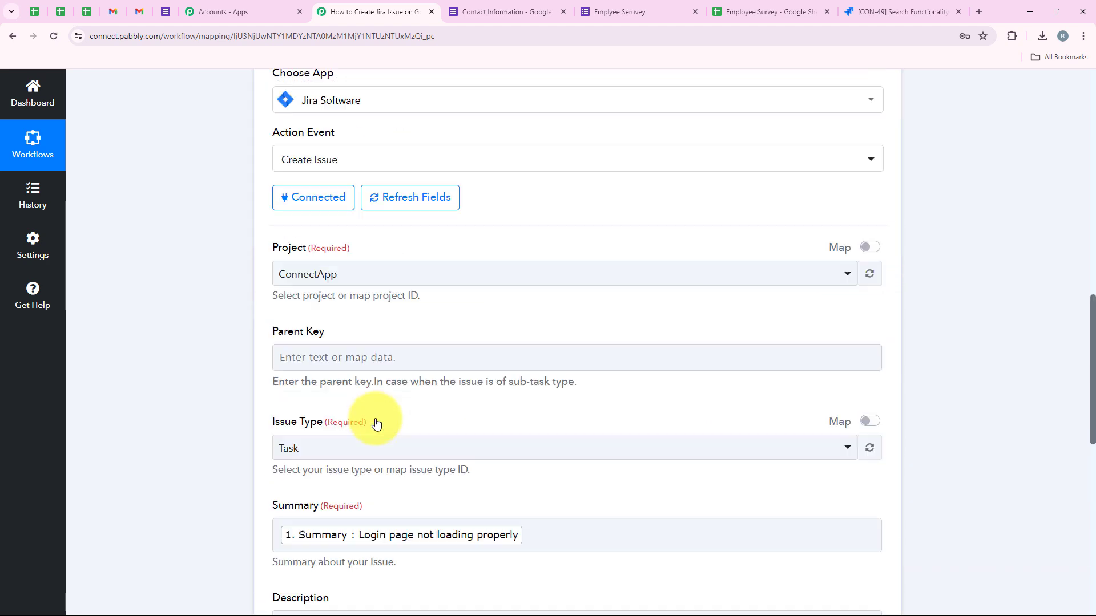
{"action": "scroll", "coordinate": [237, 465], "scroll_direction": "down", "scroll_amount": 15}
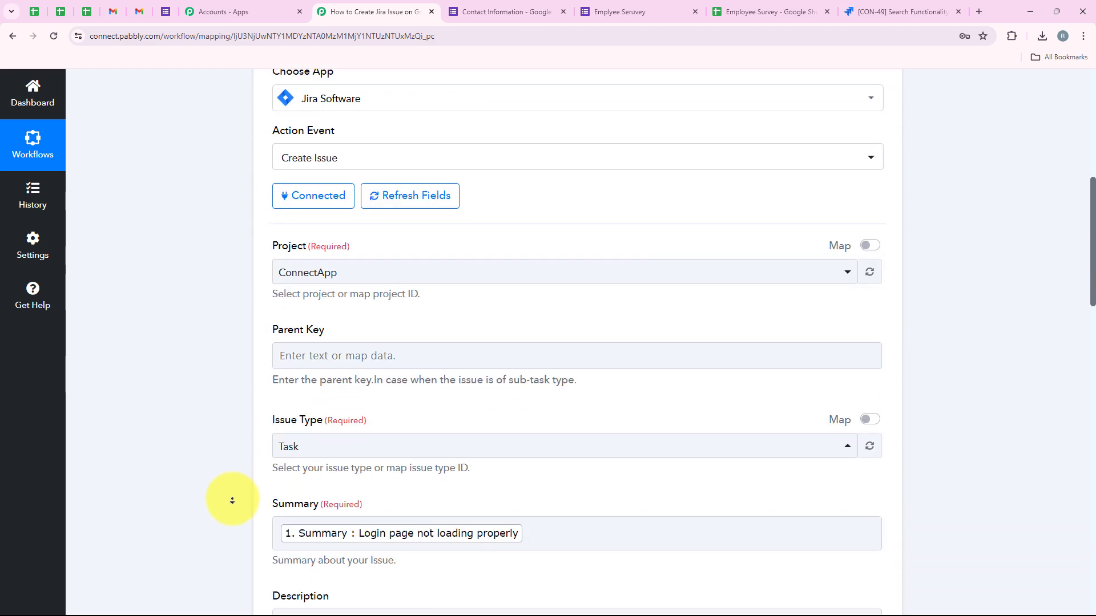
{"action": "left_click", "coordinate": [350, 419]}
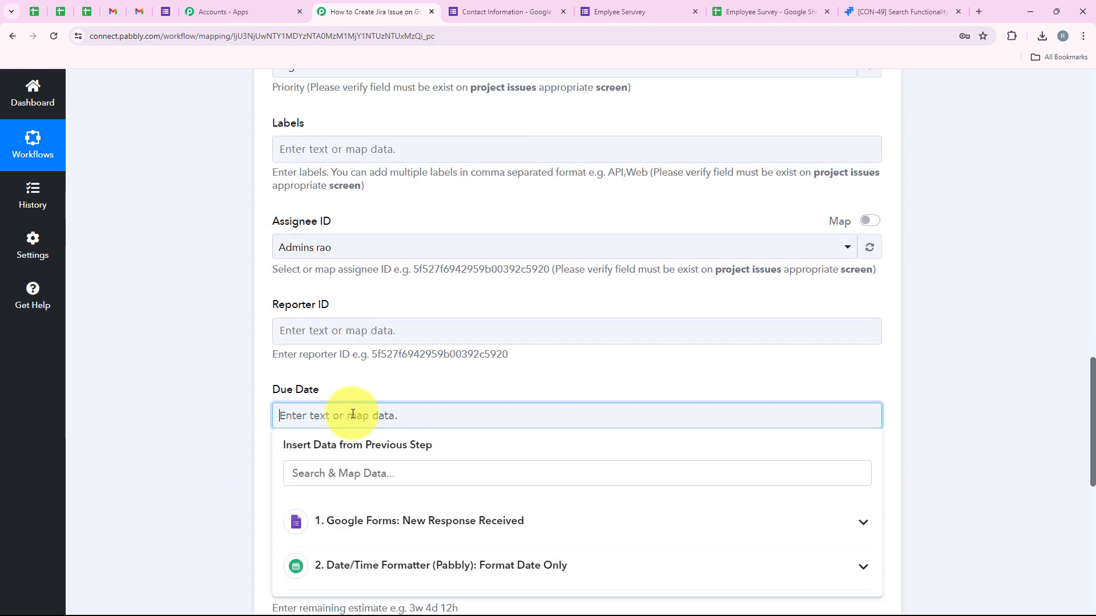
{"action": "left_click", "coordinate": [408, 459]}
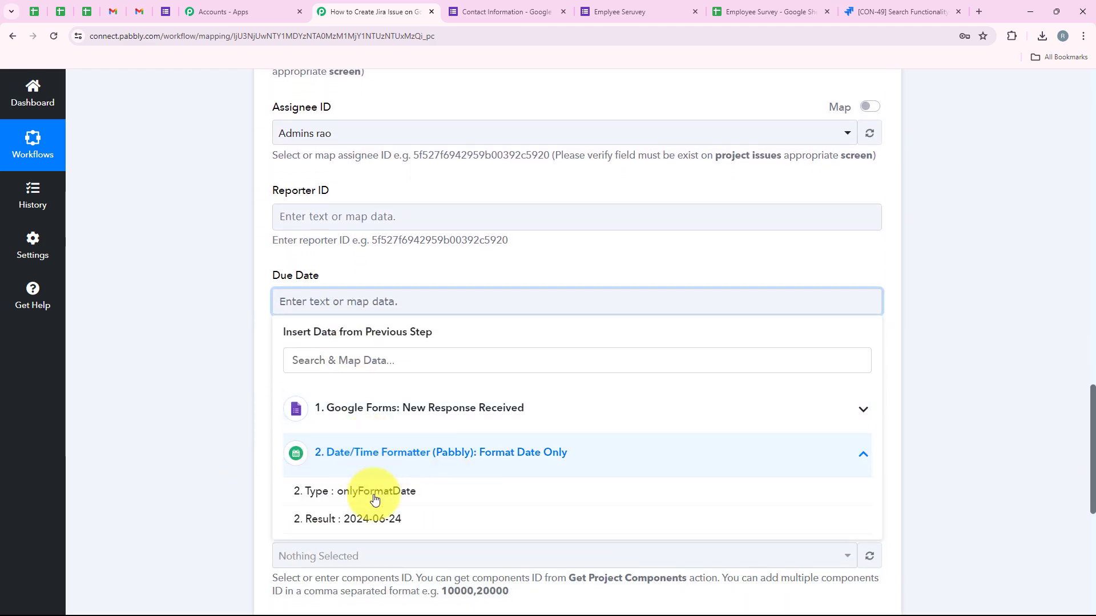
{"action": "left_click", "coordinate": [374, 523]}
{"action": "left_click", "coordinate": [169, 348]}
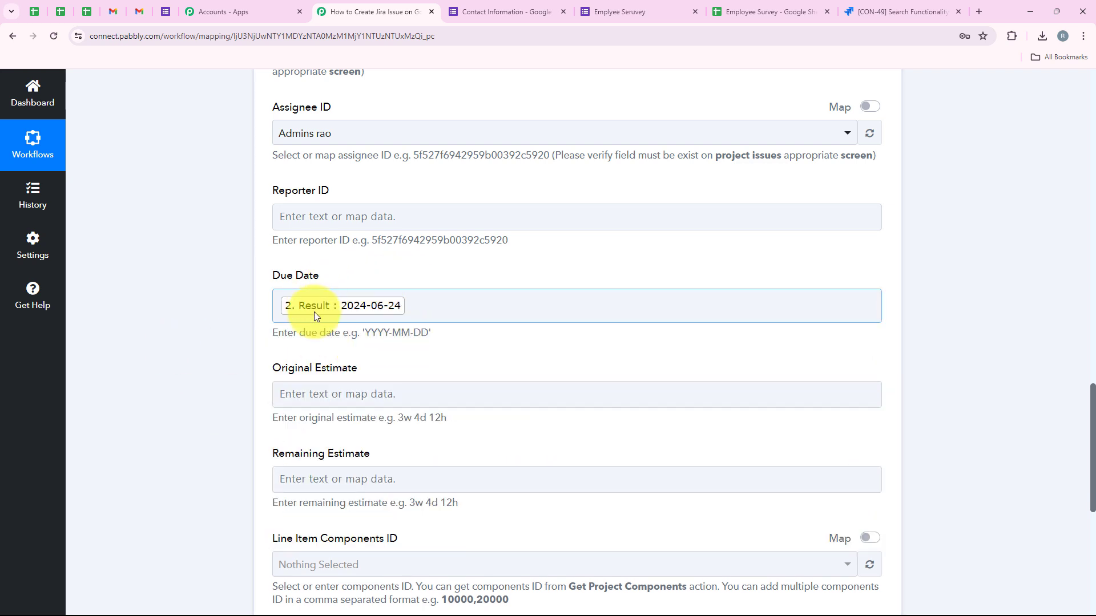
{"action": "left_click_drag", "start_coordinate": [363, 333], "coordinate": [432, 334]}
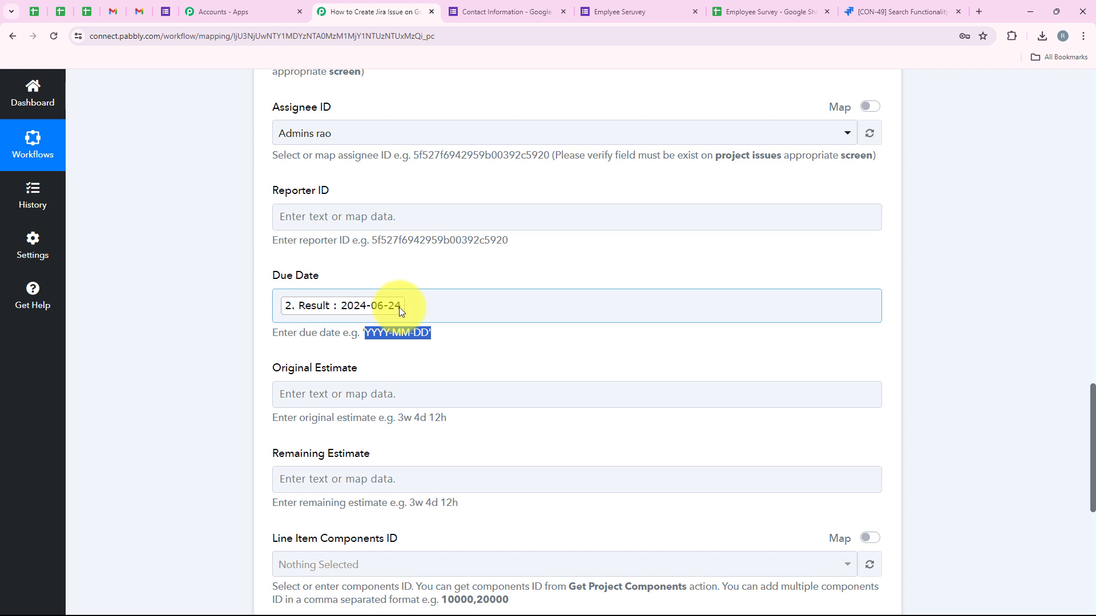
{"action": "left_click", "coordinate": [251, 354]}
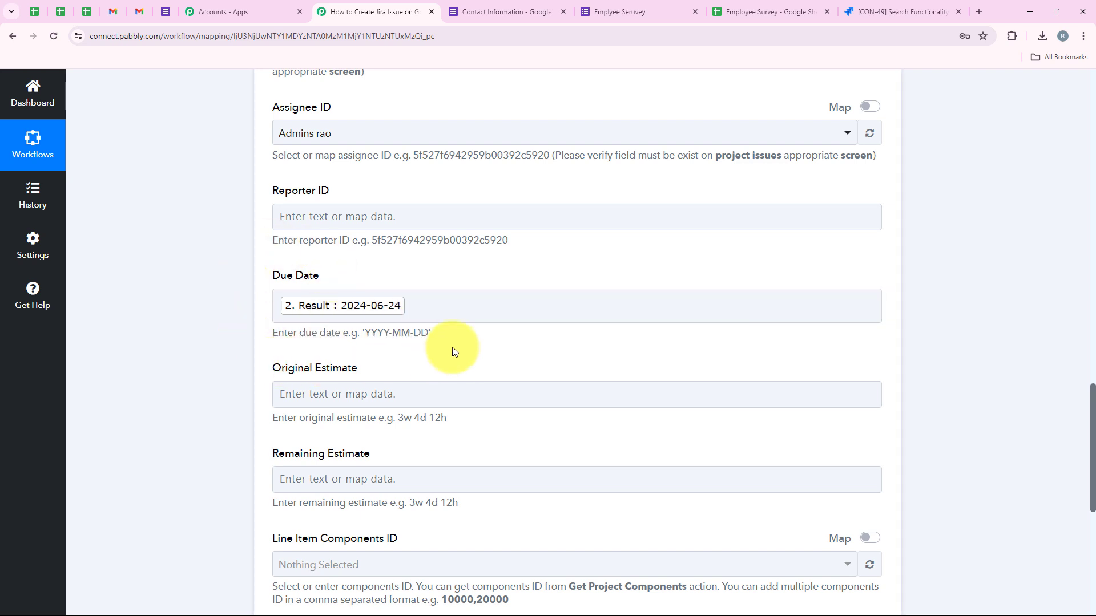
Review the mapped Jira issue fields, then save the Create Issue step and send a test request
{"action": "scroll", "coordinate": [452, 349], "scroll_direction": "down", "scroll_amount": 3}
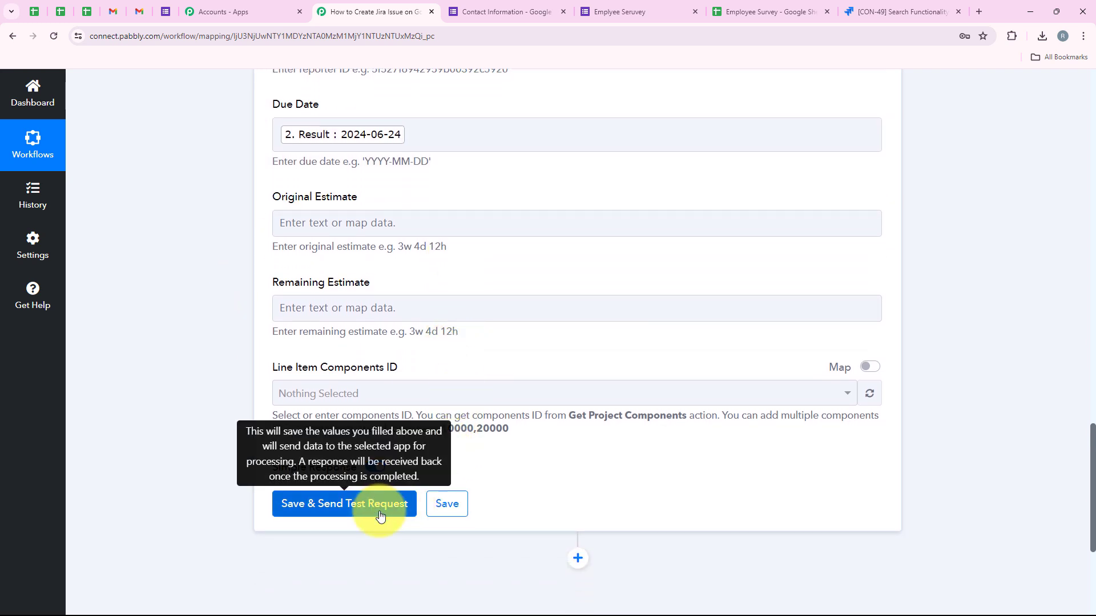
{"action": "scroll", "coordinate": [512, 445], "scroll_direction": "up", "scroll_amount": 3}
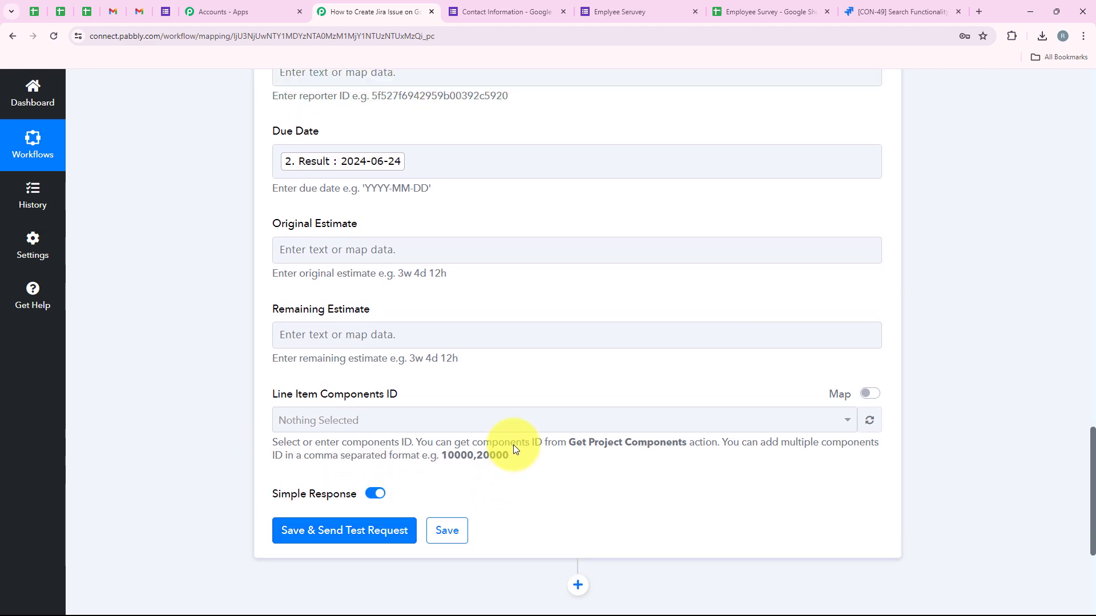
{"action": "scroll", "coordinate": [512, 444], "scroll_direction": "up", "scroll_amount": 10}
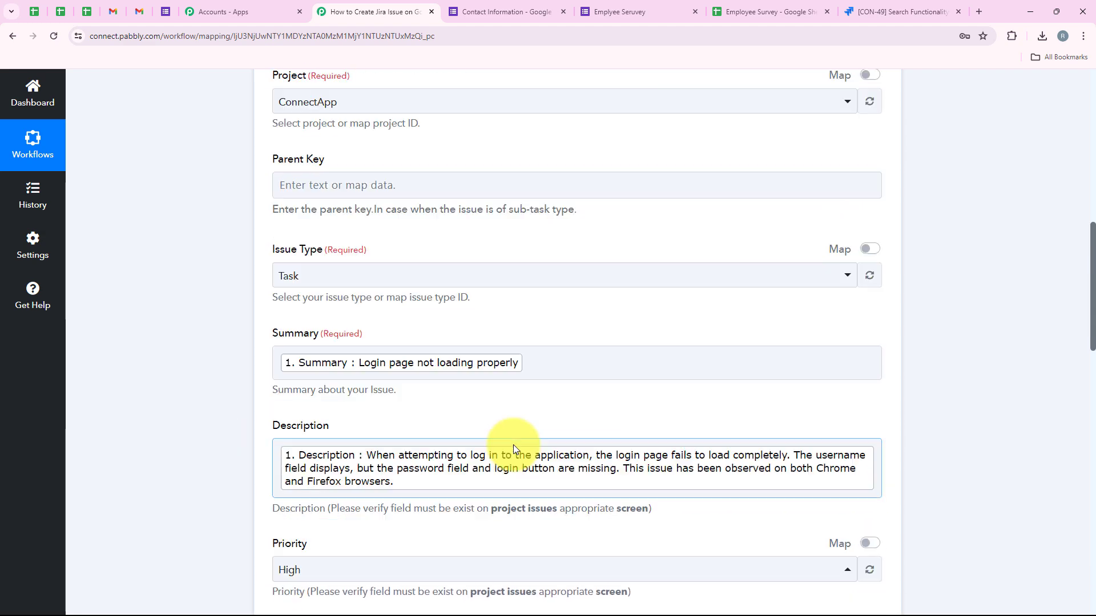
{"action": "scroll", "coordinate": [513, 444], "scroll_direction": "down", "scroll_amount": 3}
{"action": "scroll", "coordinate": [512, 444], "scroll_direction": "down", "scroll_amount": 11}
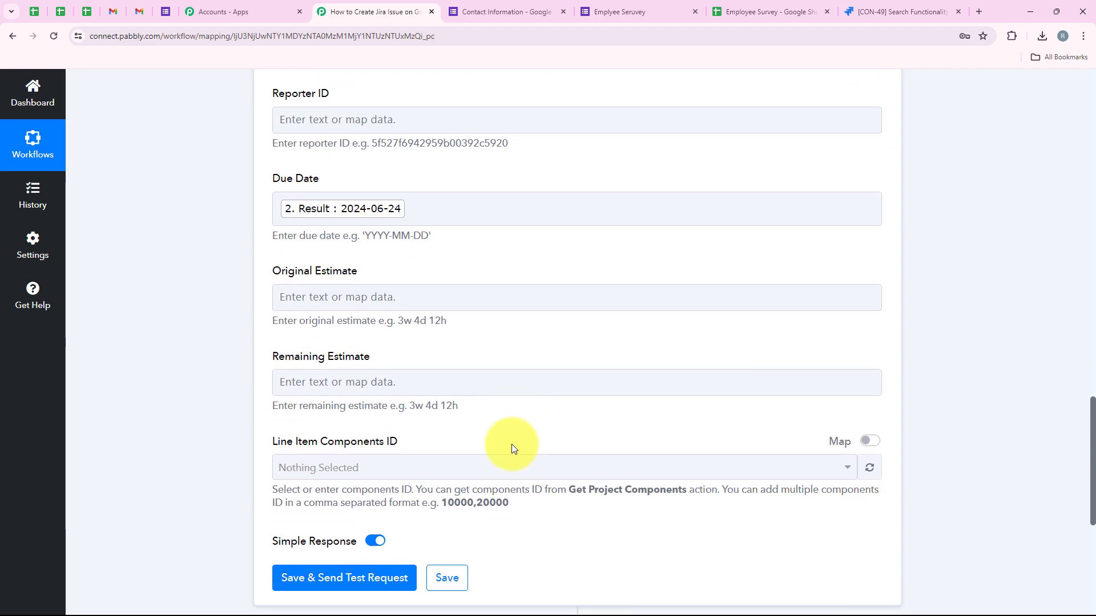
{"action": "left_click", "coordinate": [379, 502]}
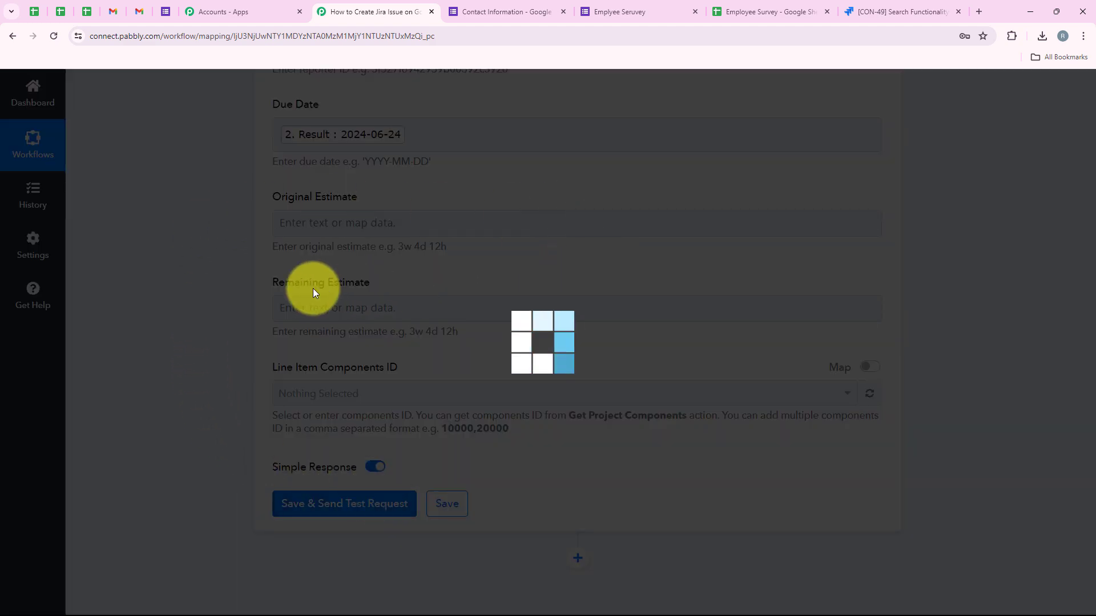
{"action": "scroll", "coordinate": [857, 316], "scroll_direction": "down", "scroll_amount": 3}
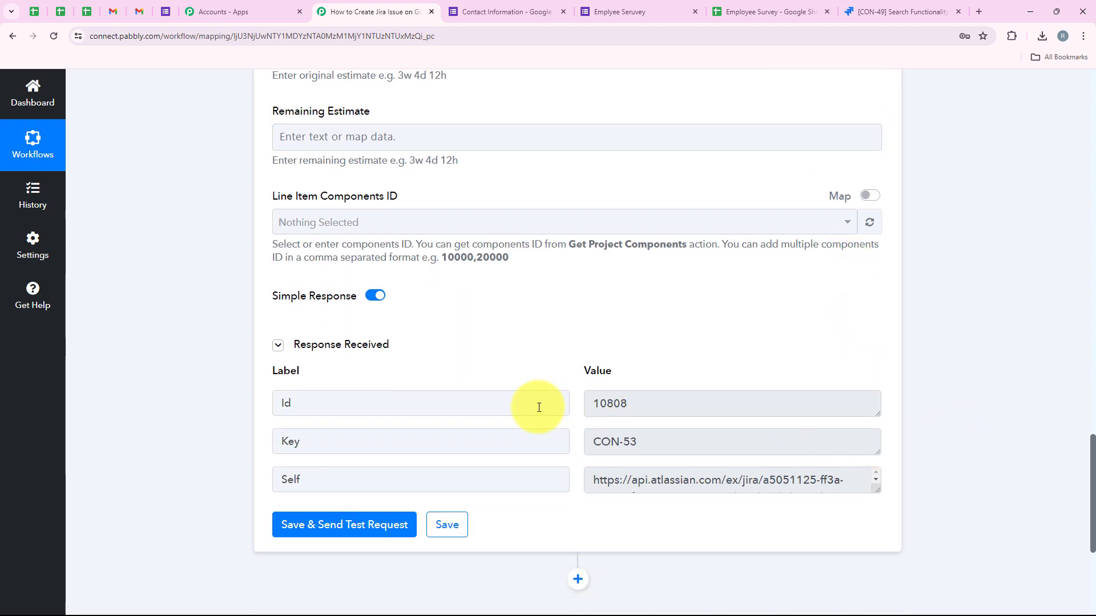
Check the Id and Key in the Jira test response and view the created issue in Jira
{"action": "left_click_drag", "start_coordinate": [653, 406], "coordinate": [580, 406]}
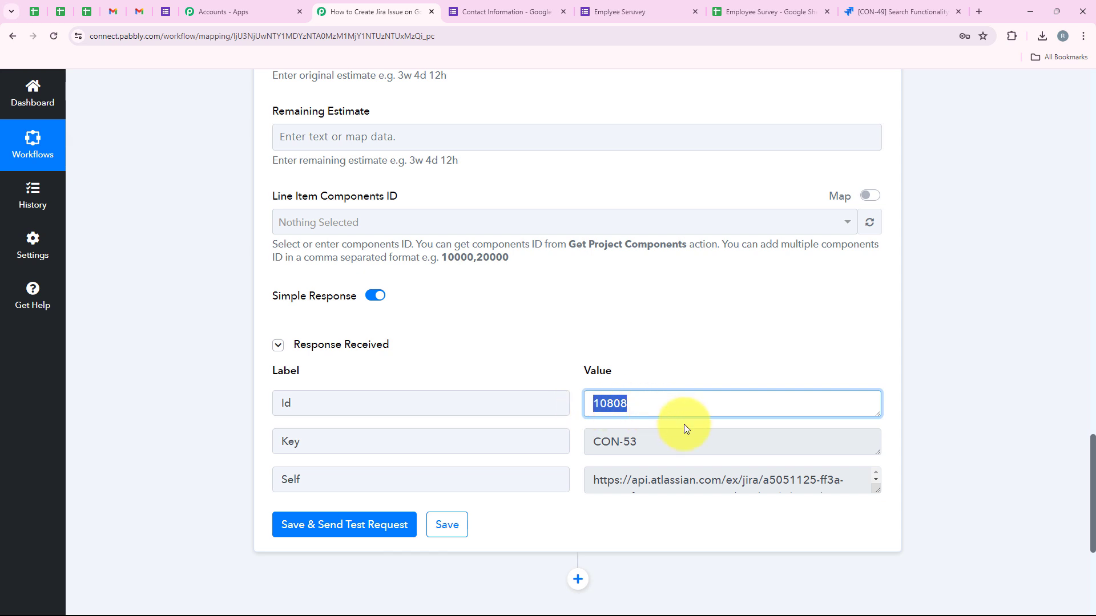
{"action": "left_click_drag", "start_coordinate": [682, 442], "coordinate": [594, 441]}
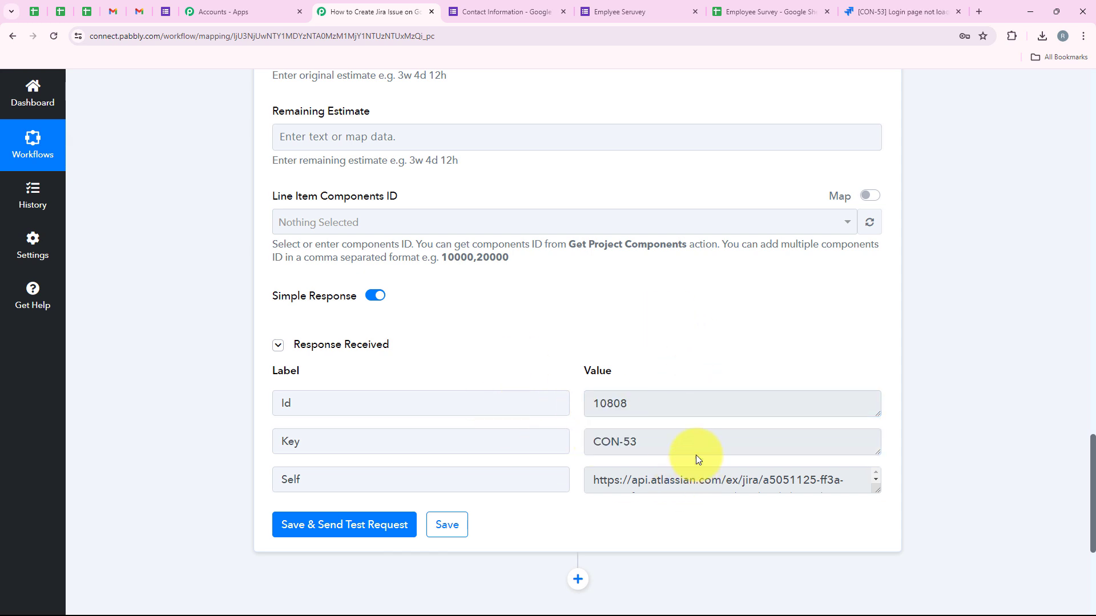
{"action": "left_click_drag", "start_coordinate": [690, 448], "coordinate": [595, 447]}
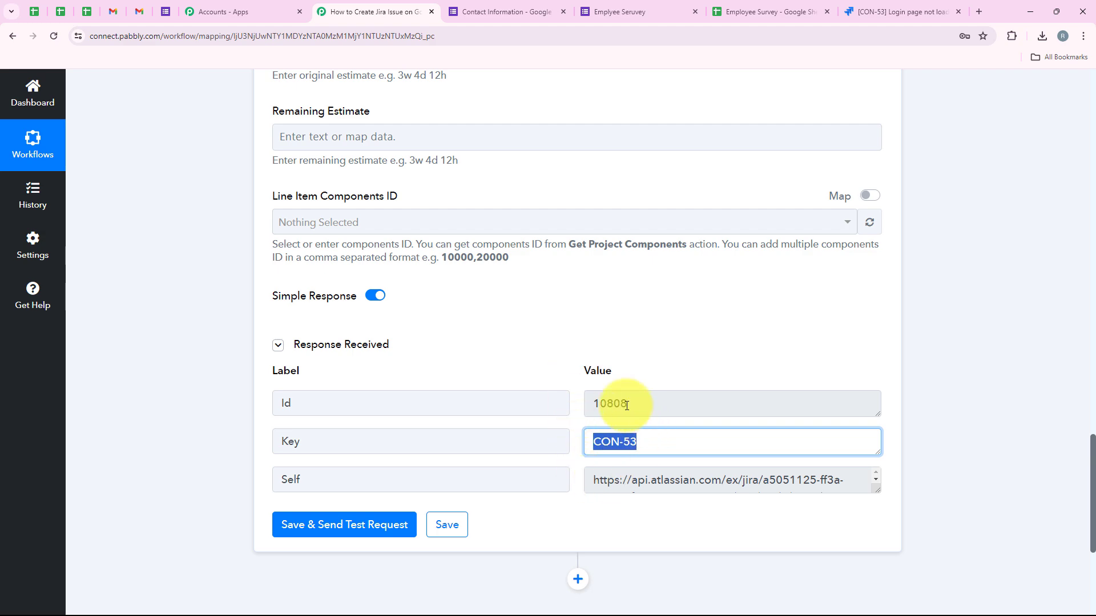
{"action": "left_click", "coordinate": [873, 16]}
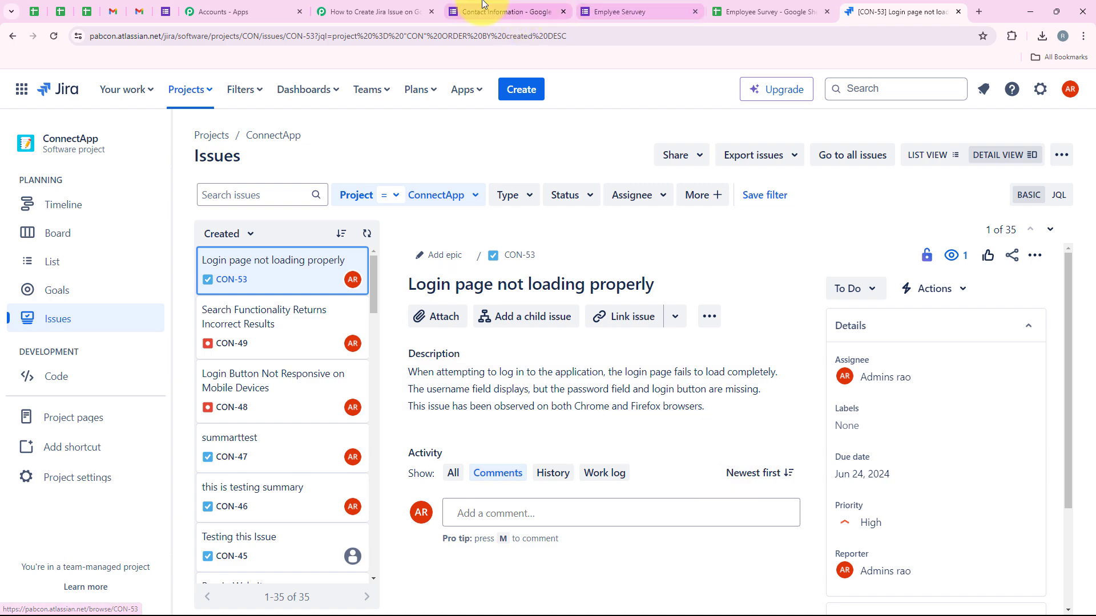
Return to the Pabbly Connect workflow and review its sequence of trigger and action steps
{"action": "left_click", "coordinate": [371, 11]}
{"action": "scroll", "coordinate": [202, 133], "scroll_direction": "up", "scroll_amount": 7}
{"action": "scroll", "coordinate": [201, 133], "scroll_direction": "up", "scroll_amount": 10}
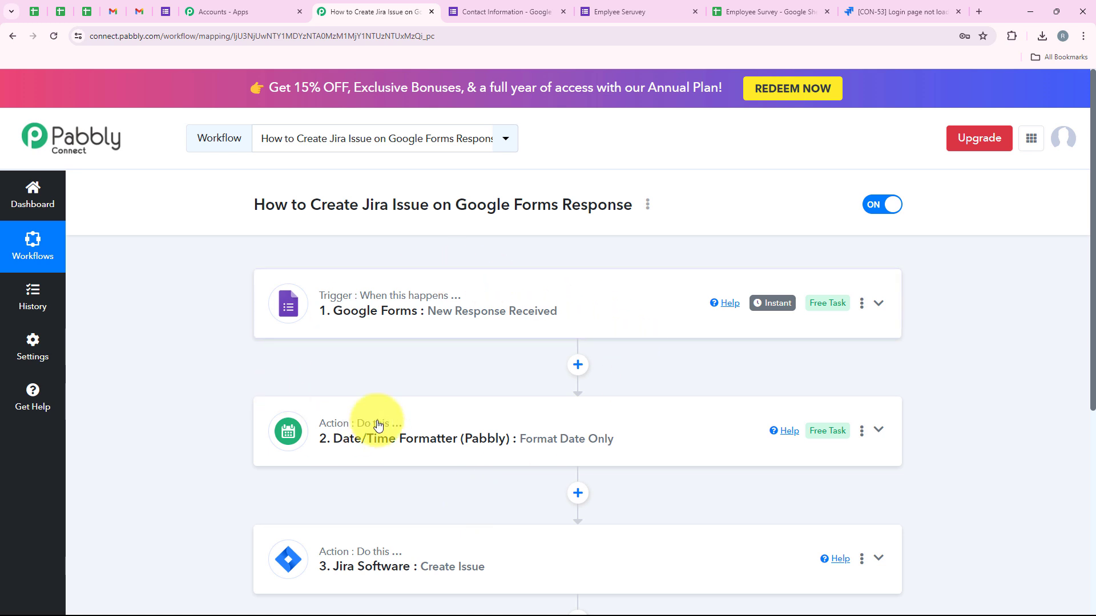
Load a fresh copy of the Employee Survey form and fill in the test respondent's name and email address
{"action": "left_click", "coordinate": [590, 13]}
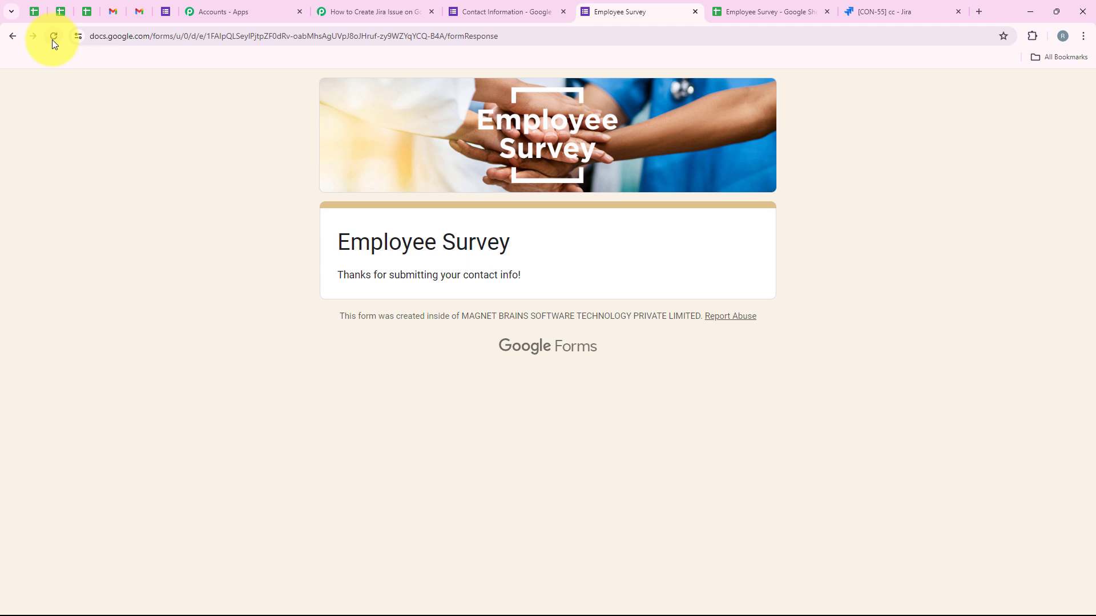
{"action": "left_click", "coordinate": [52, 40]}
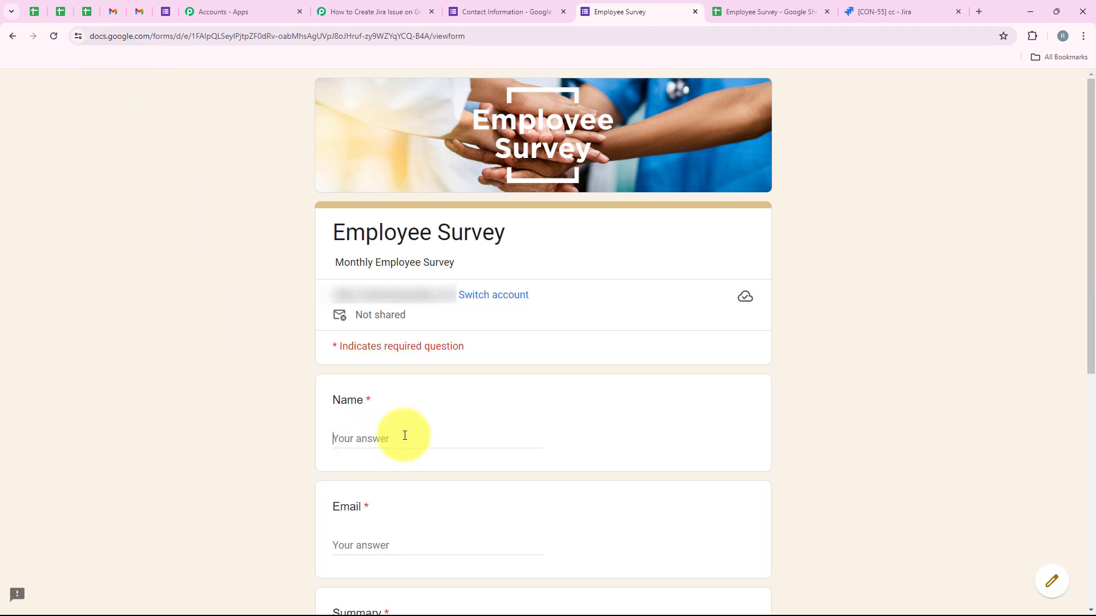
{"action": "type", "text": "Test User"}
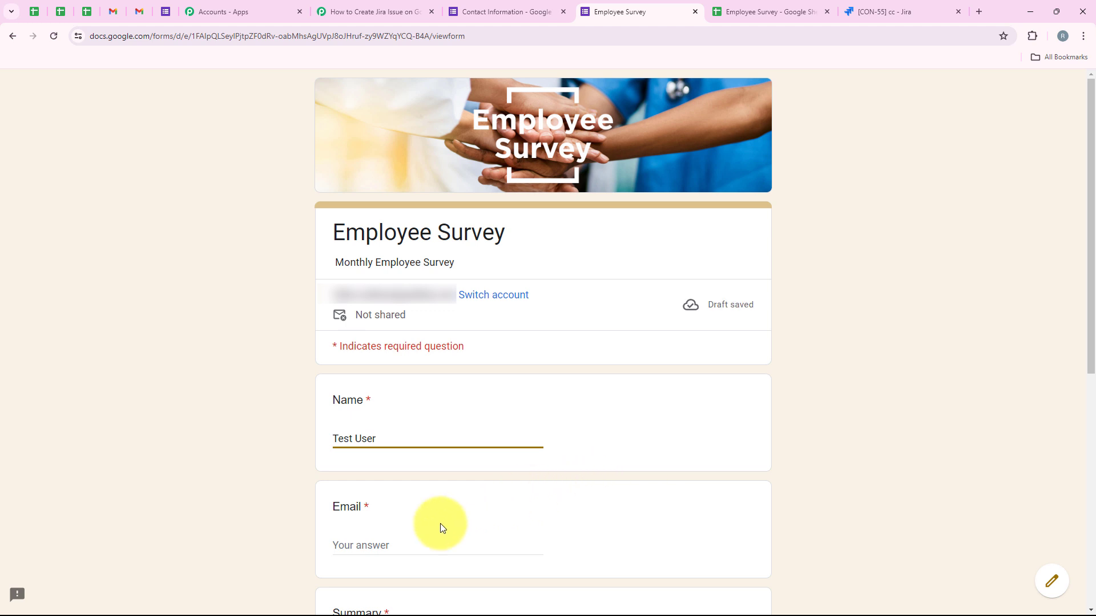
{"action": "left_click", "coordinate": [382, 541]}
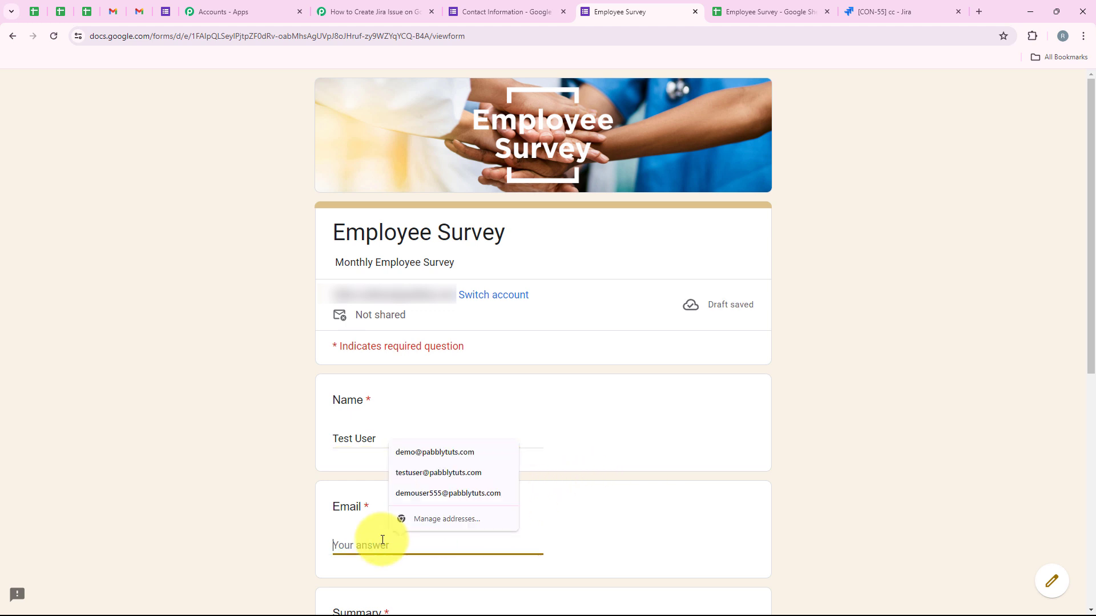
{"action": "left_click", "coordinate": [397, 473]}
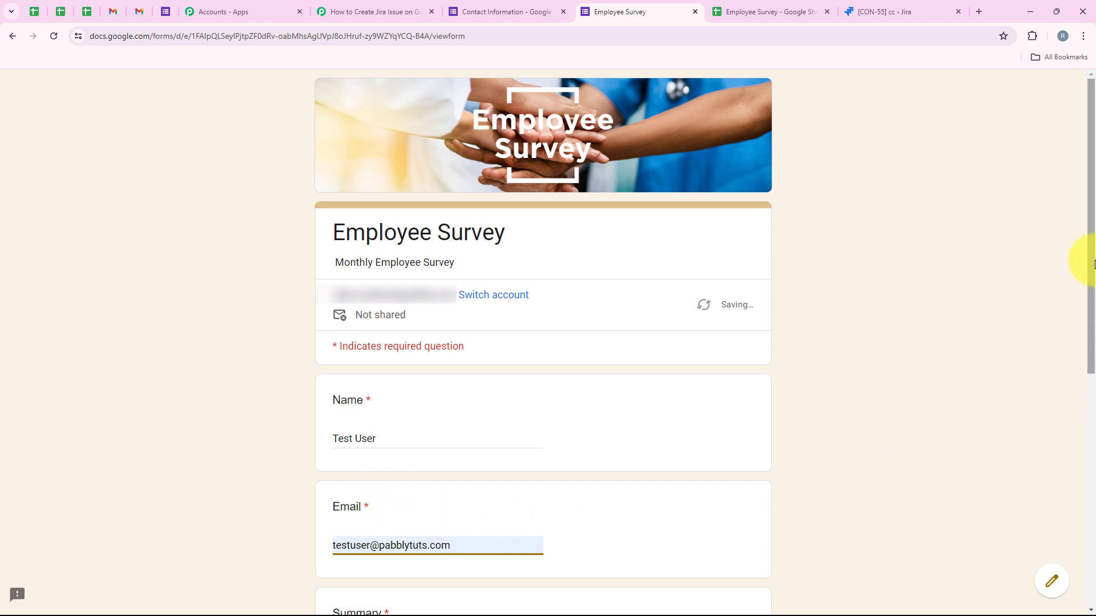
Enter the summary "Unexpected Logout" and describe users being logged out after short inactivity, typically within 5 minutes of successful login, more frequently on Chrome browser
{"action": "scroll", "coordinate": [1084, 262], "scroll_direction": "down", "scroll_amount": 5}
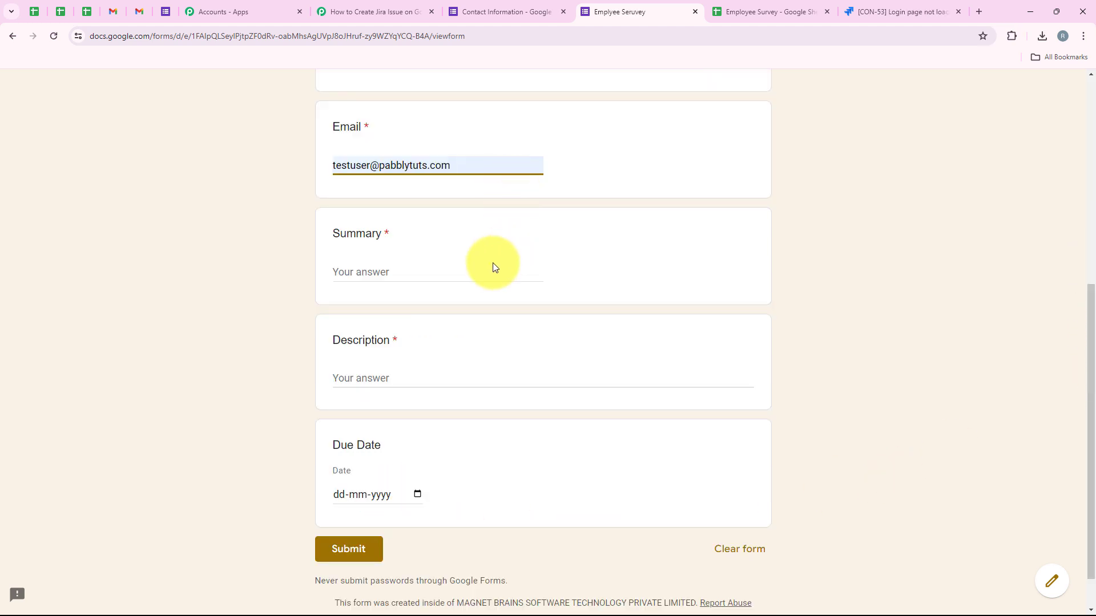
{"action": "left_click", "coordinate": [490, 268]}
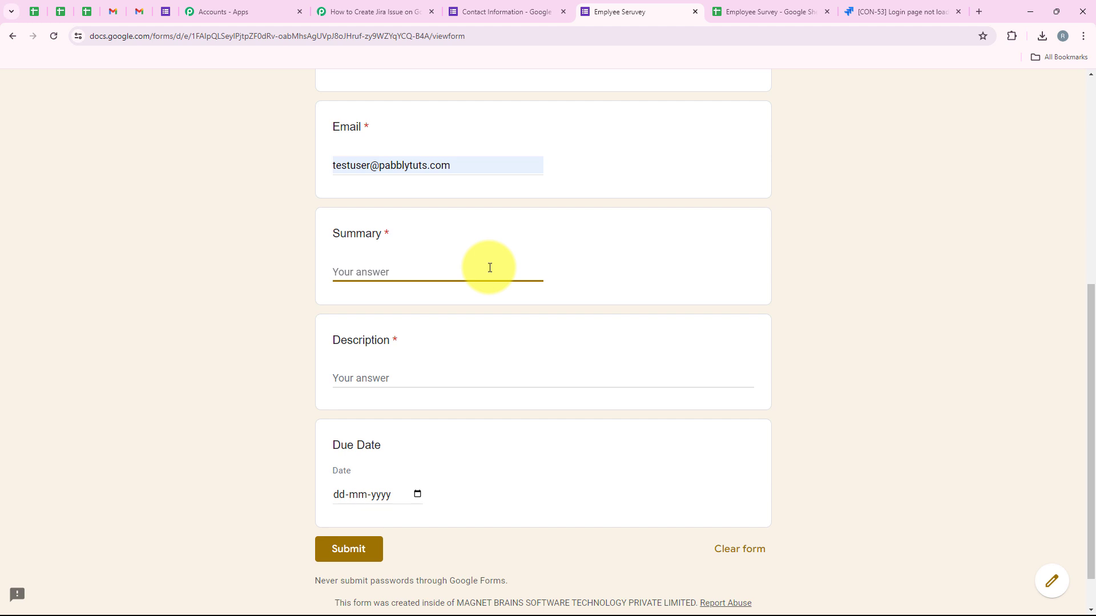
{"action": "type", "text": "Unexpected Logout"}
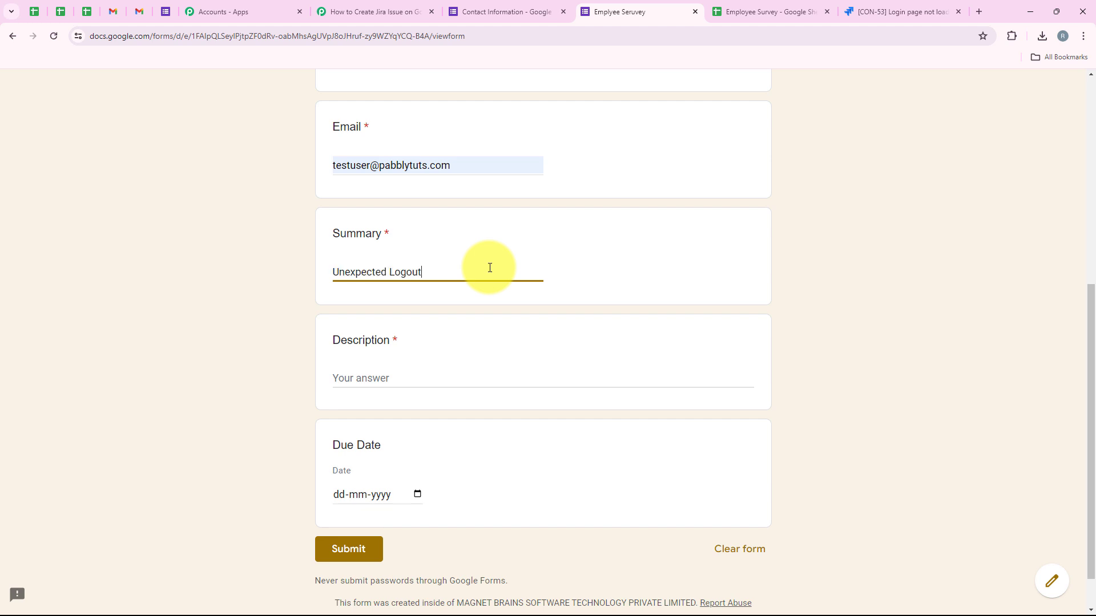
{"action": "left_click", "coordinate": [355, 379]}
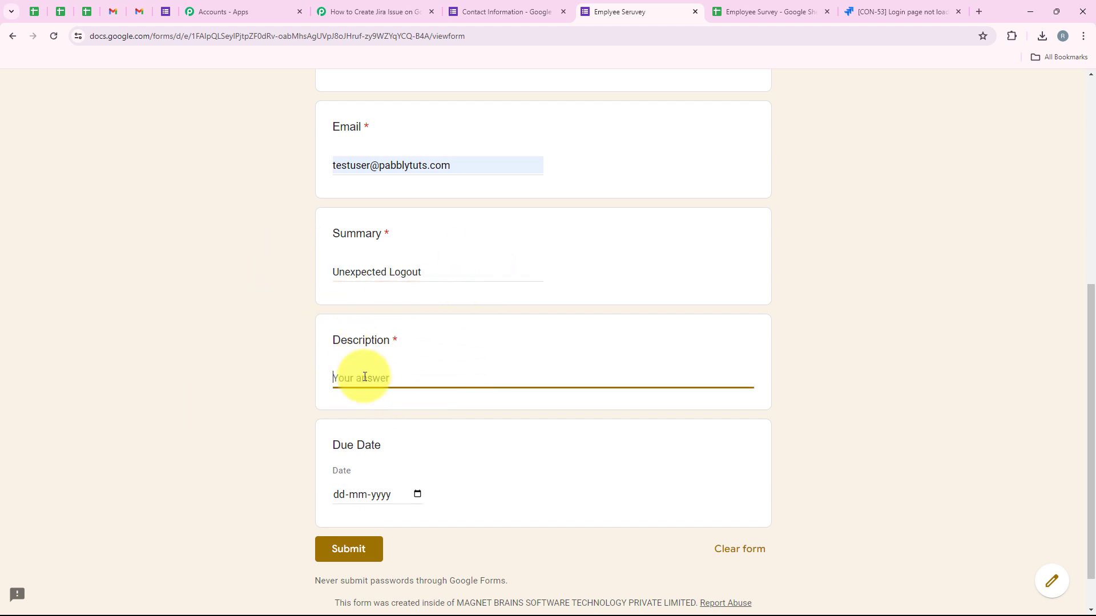
{"action": "type", "text": "Users are logged out unexpectedly after a short period of inactivity. This typically occurs within 5 minutes of successful login. The issue seems to be more frequent on Chrome browser"}
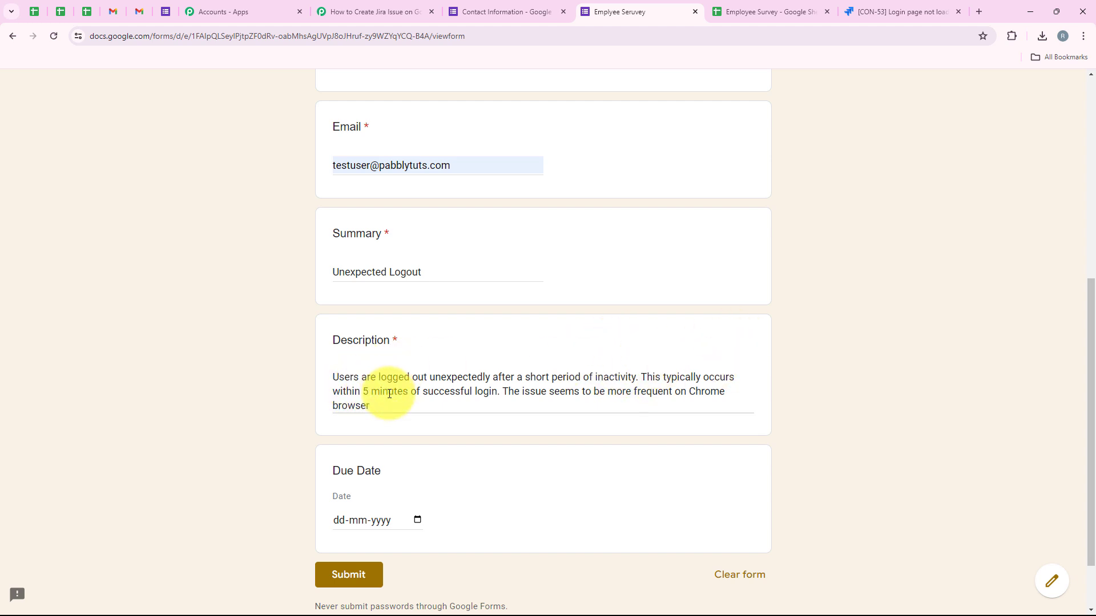
Set the form's due date to 21 June 2024 and submit the response
{"action": "scroll", "coordinate": [514, 416], "scroll_direction": "down", "scroll_amount": 1}
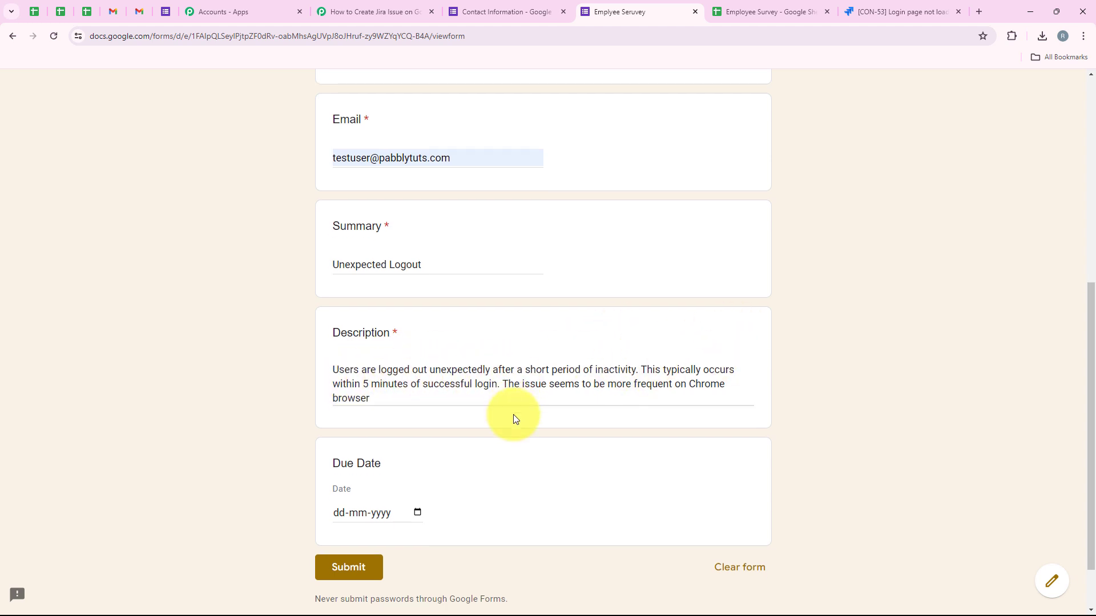
{"action": "scroll", "coordinate": [513, 415], "scroll_direction": "down", "scroll_amount": 1}
{"action": "left_click", "coordinate": [402, 463]}
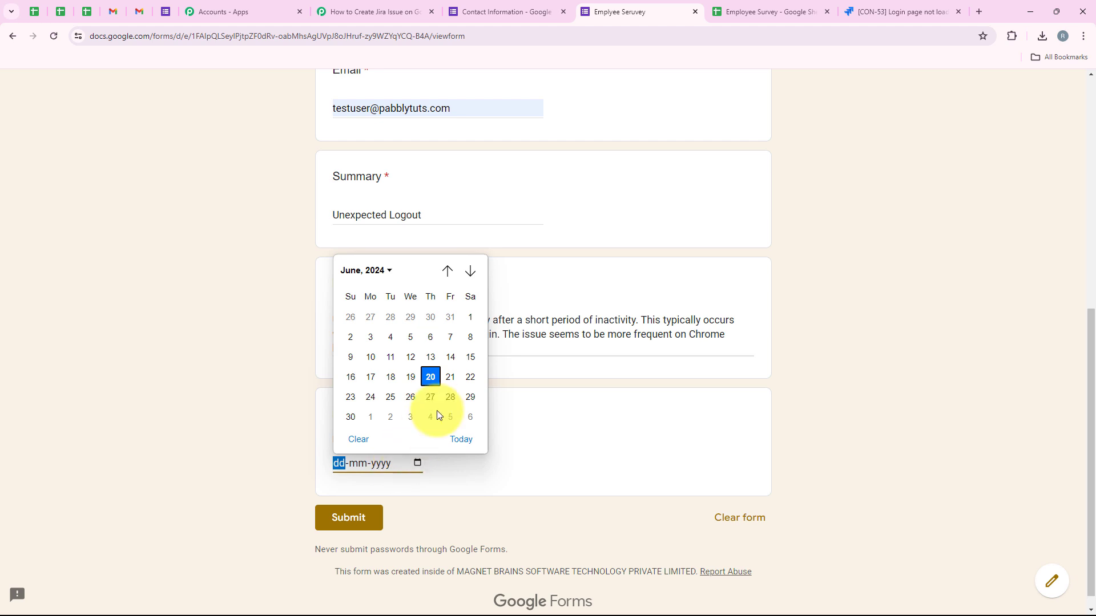
{"action": "left_click", "coordinate": [450, 377]}
{"action": "left_click", "coordinate": [379, 519]}
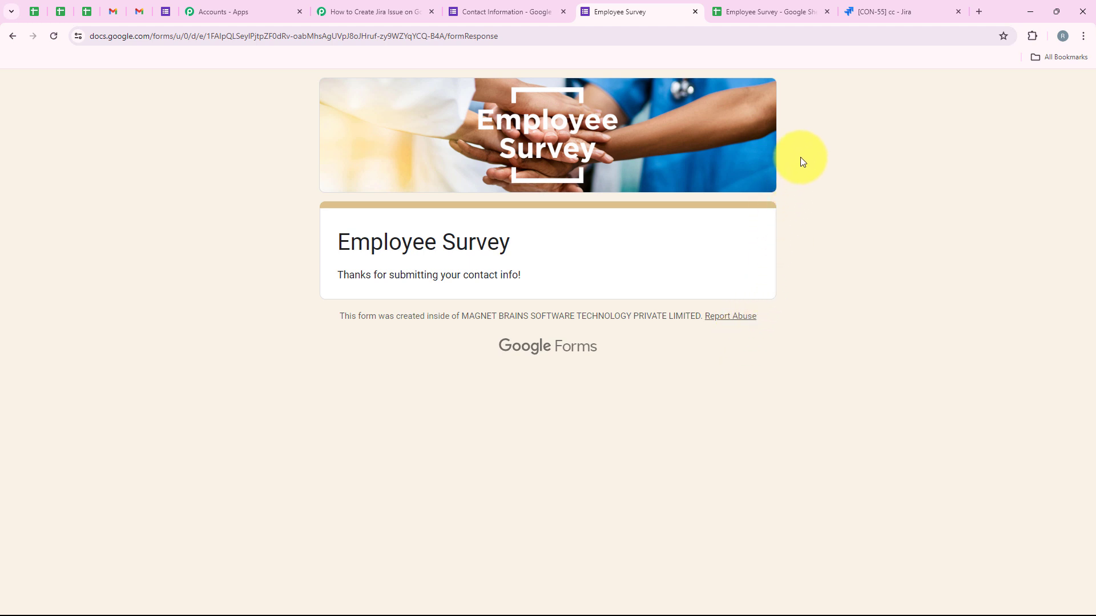
Check the new response in the Employee Survey spreadsheet and fit the Email column's width to its contents
{"action": "left_click", "coordinate": [791, 11]}
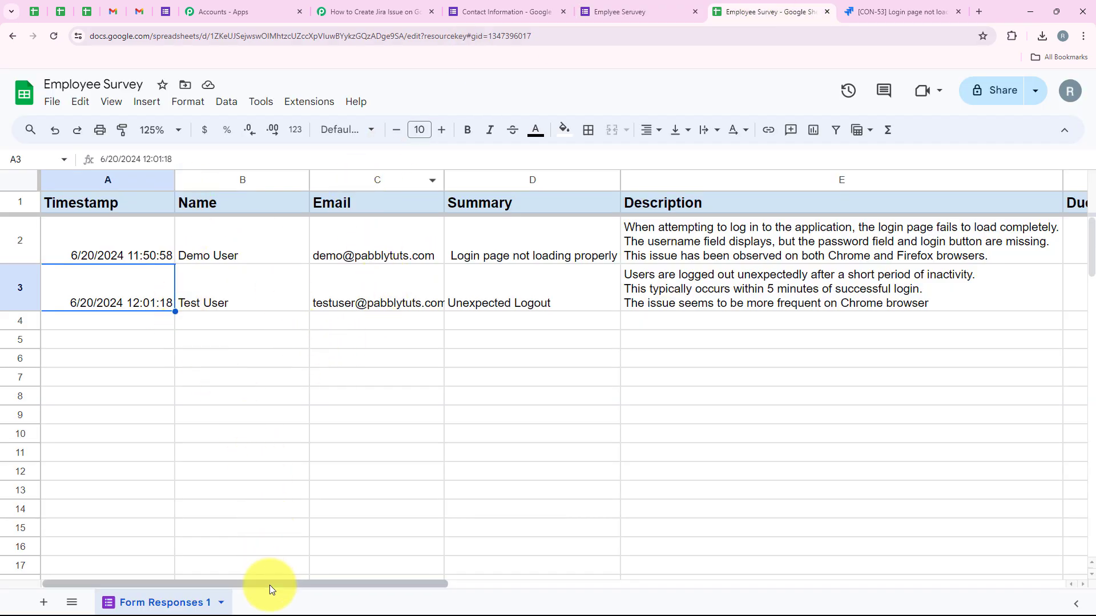
{"action": "left_click_drag", "start_coordinate": [269, 584], "coordinate": [294, 584]}
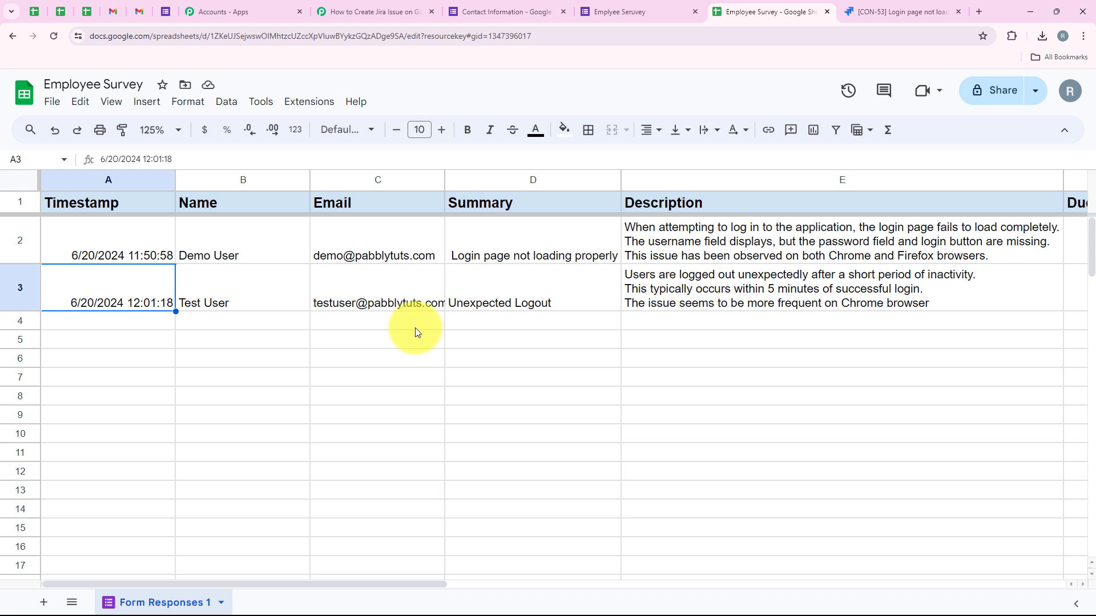
{"action": "double_click", "coordinate": [445, 186]}
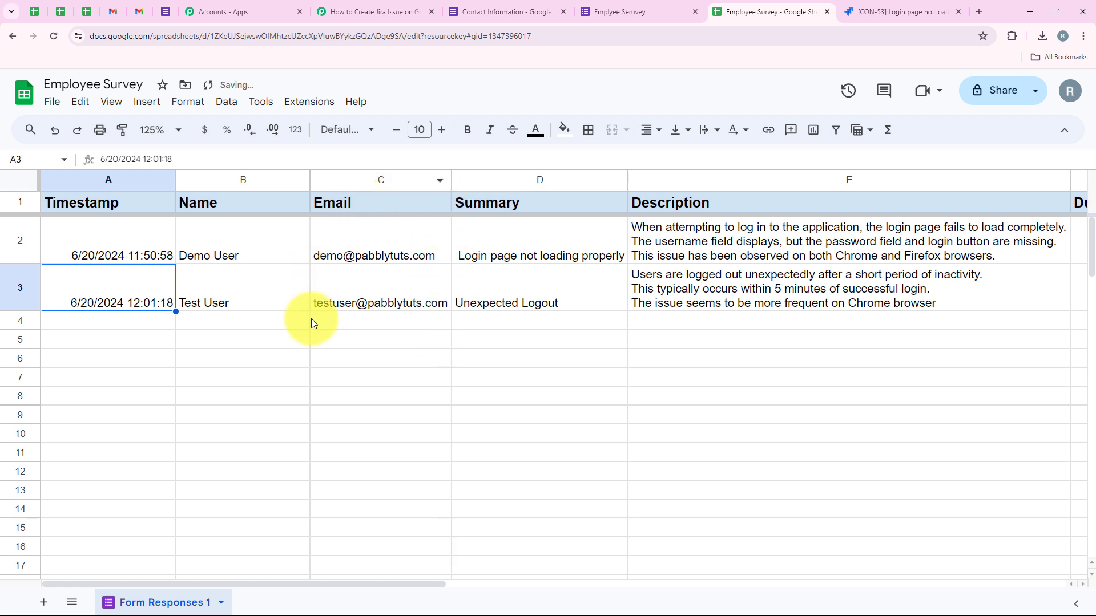
{"action": "left_click", "coordinate": [400, 339]}
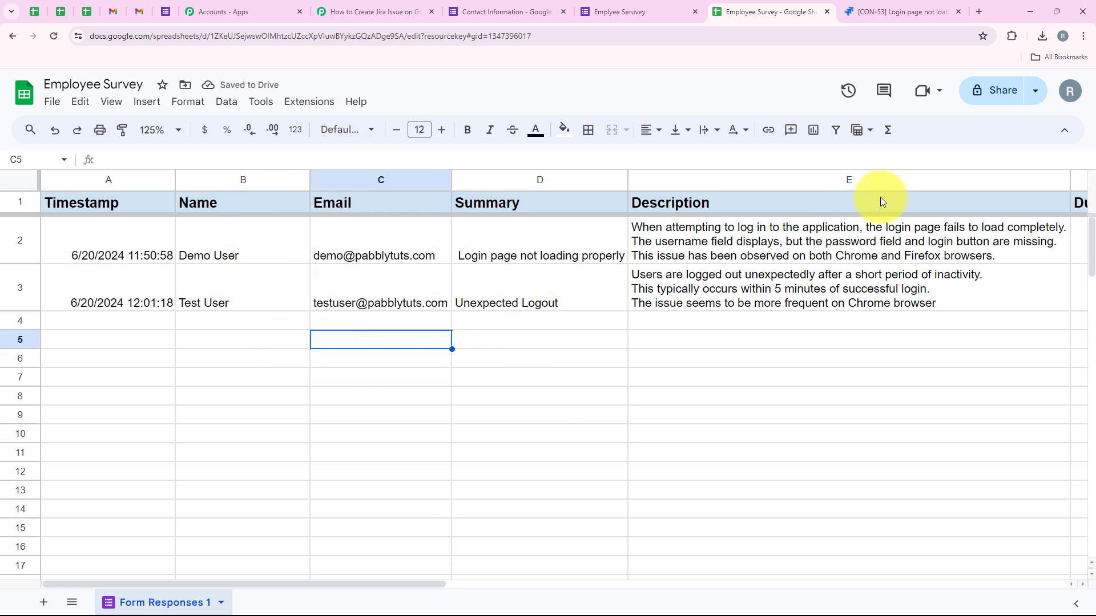
Switch to Jira, refresh the ConnectApp issue list, and open the Unexpected Logout issue to check its details
{"action": "left_click", "coordinate": [866, 21]}
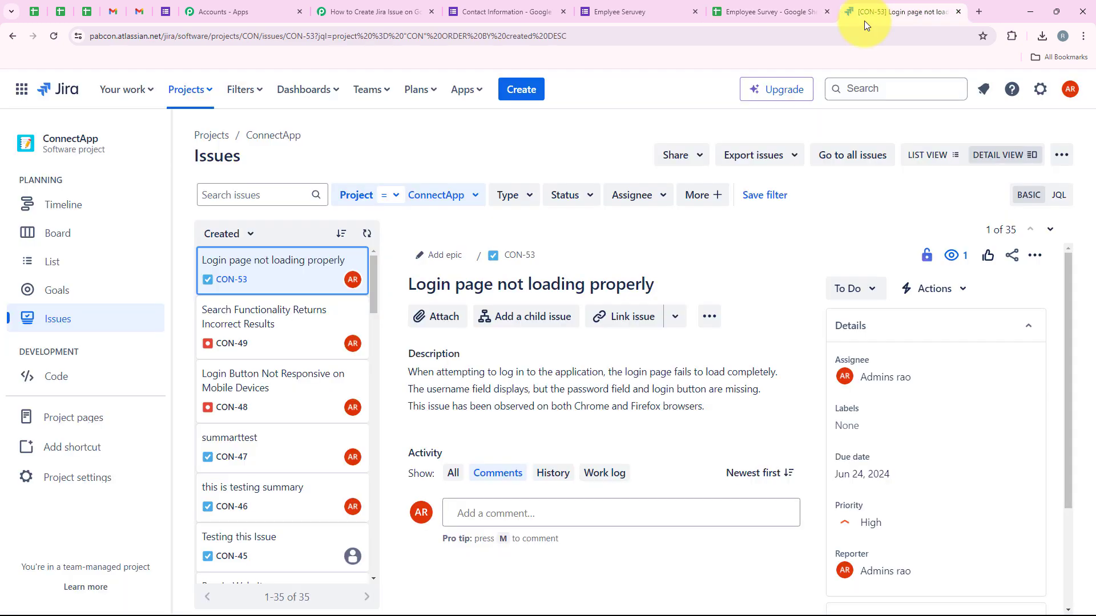
{"action": "left_click", "coordinate": [53, 36]}
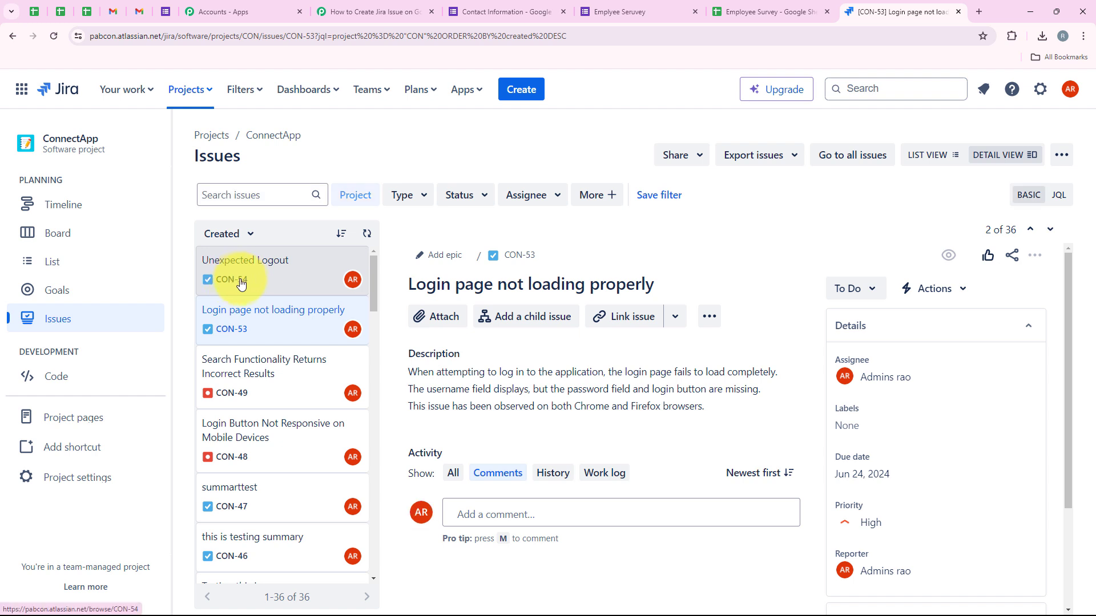
{"action": "left_click", "coordinate": [274, 281]}
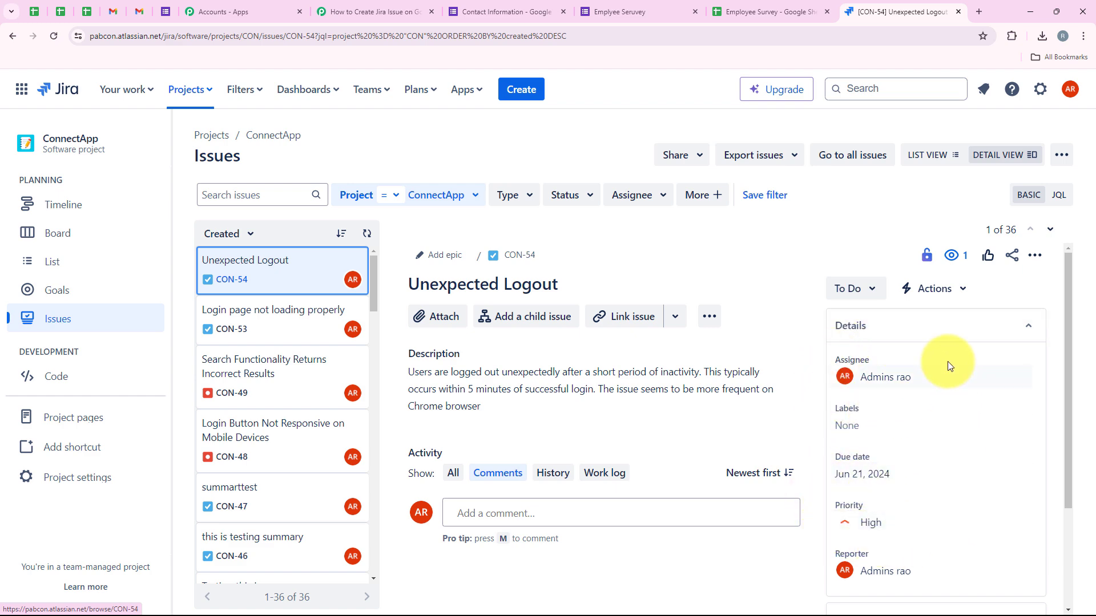
Switch to the Pabbly Connect workflow and review its steps from the Google Forms trigger to the Jira Create Issue action
{"action": "left_click", "coordinate": [368, 10]}
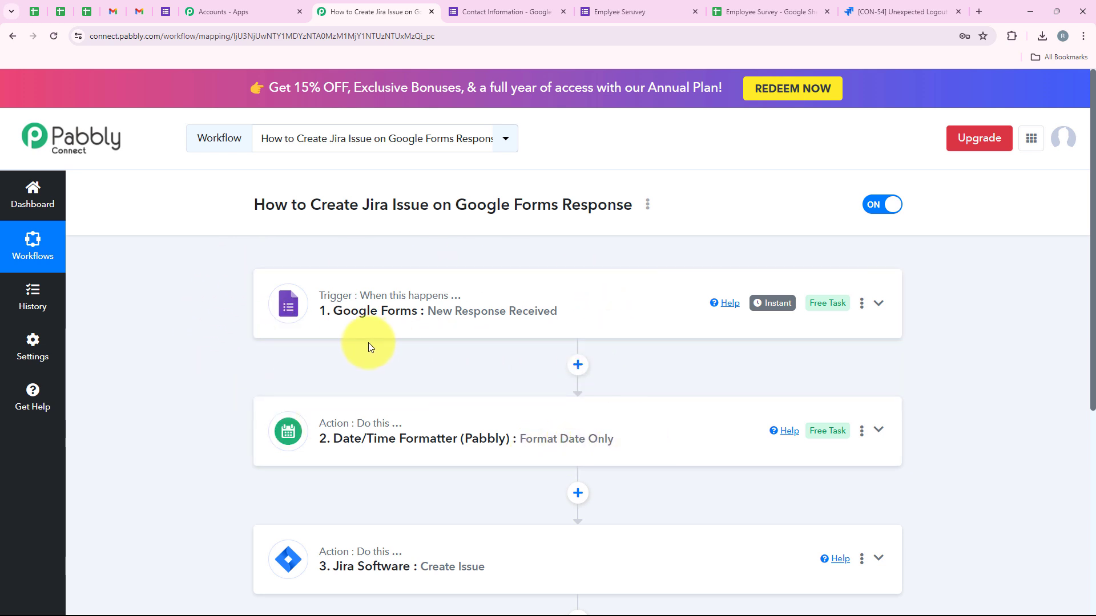
{"action": "scroll", "coordinate": [355, 365], "scroll_direction": "down", "scroll_amount": 2}
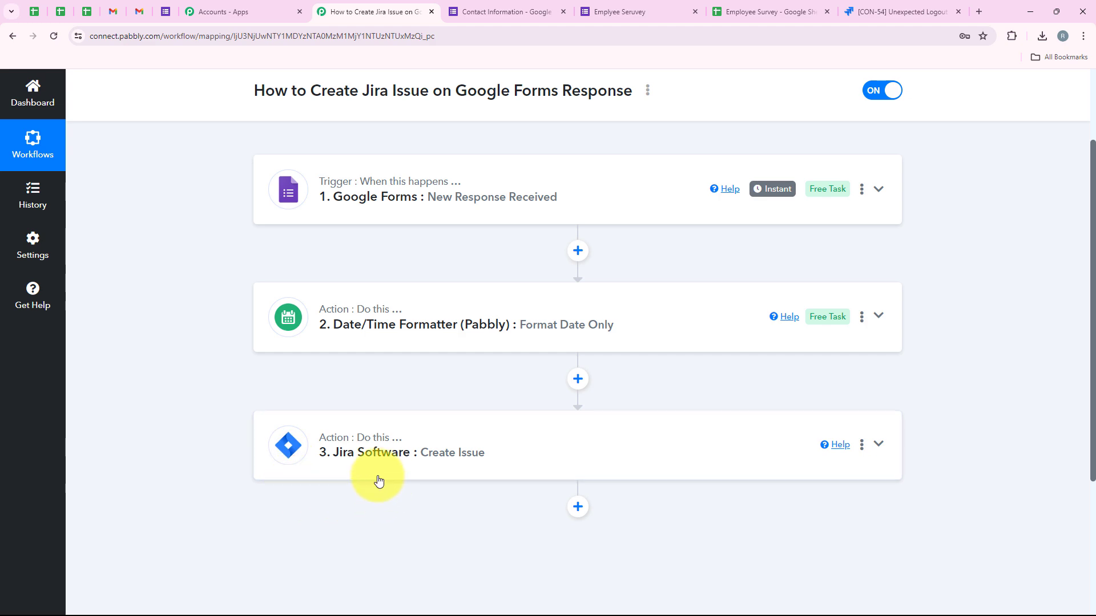
{"action": "scroll", "coordinate": [420, 484], "scroll_direction": "up", "scroll_amount": 2}
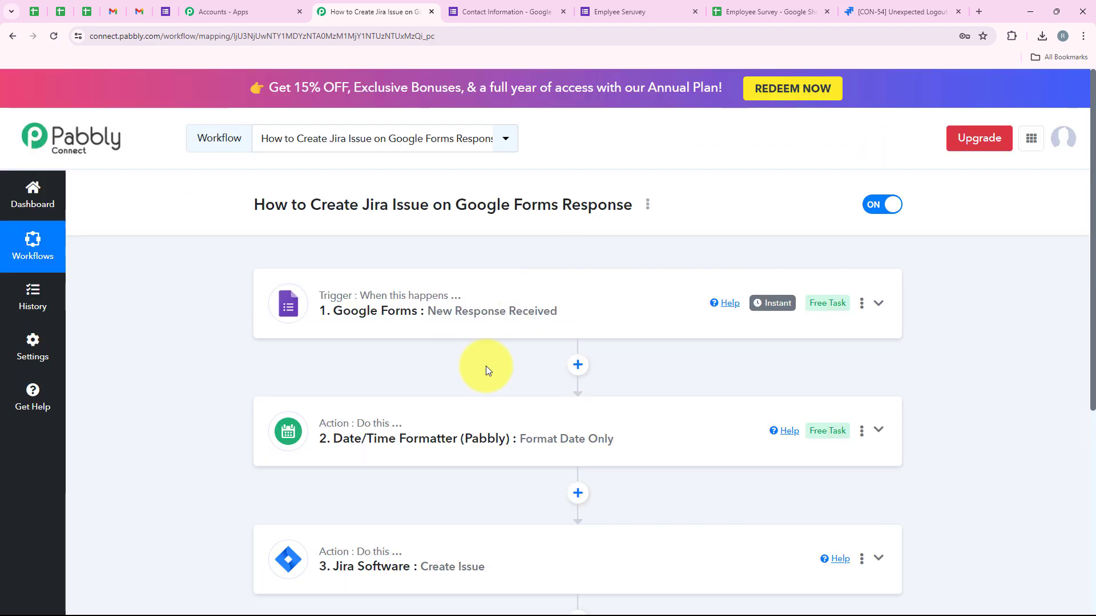
Compare the Unexpected Logout and Login page not loading properly issues in Jira, then return to the Pabbly Connect workflow
{"action": "left_click", "coordinate": [851, 17]}
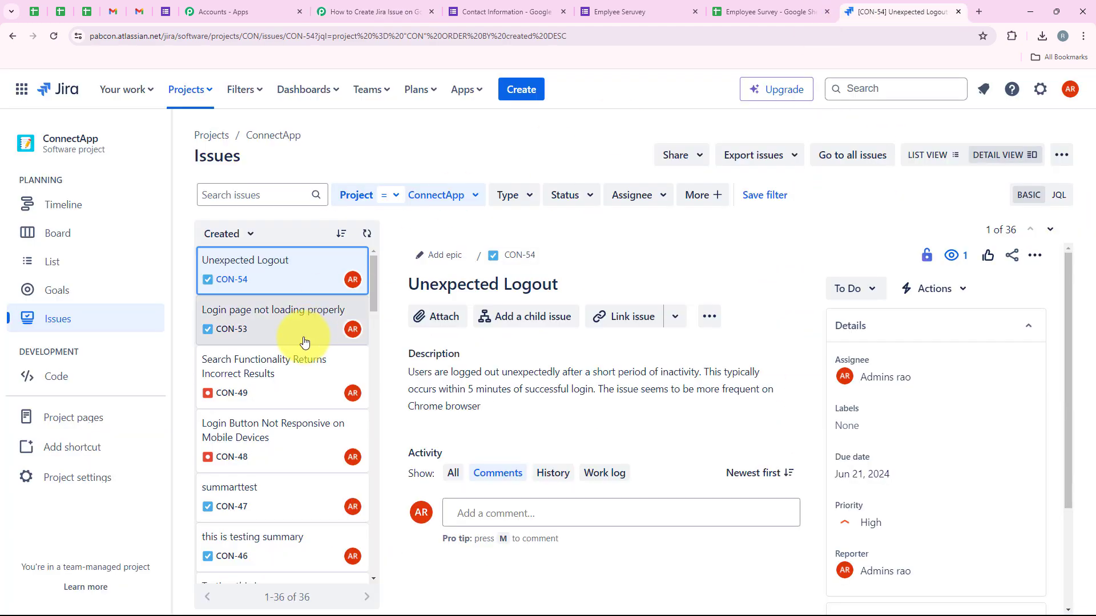
{"action": "left_click", "coordinate": [295, 317]}
{"action": "left_click", "coordinate": [293, 276]}
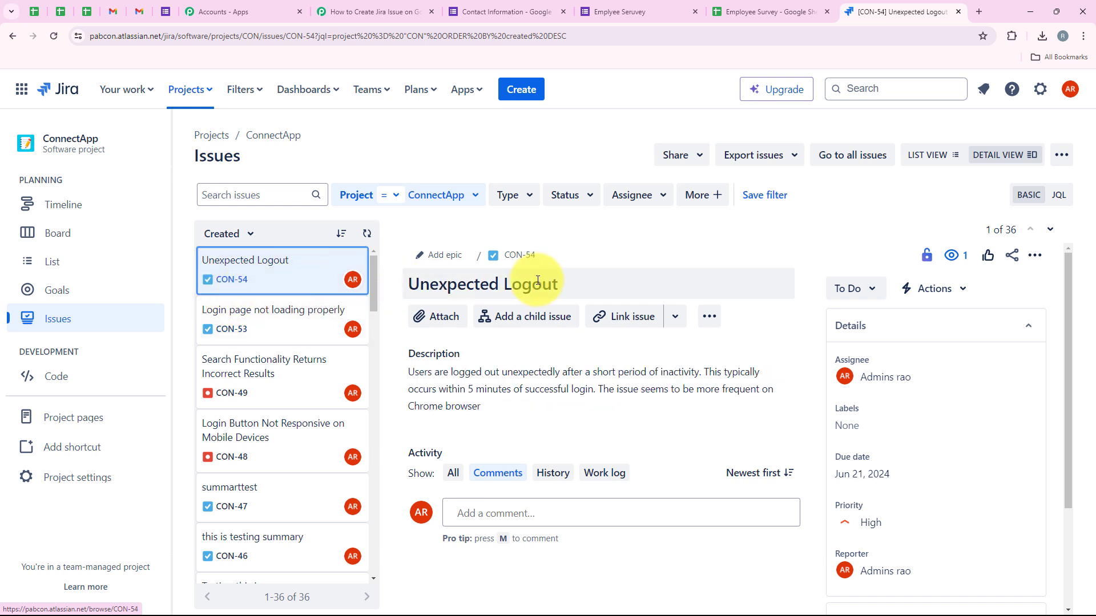
{"action": "left_click", "coordinate": [278, 317]}
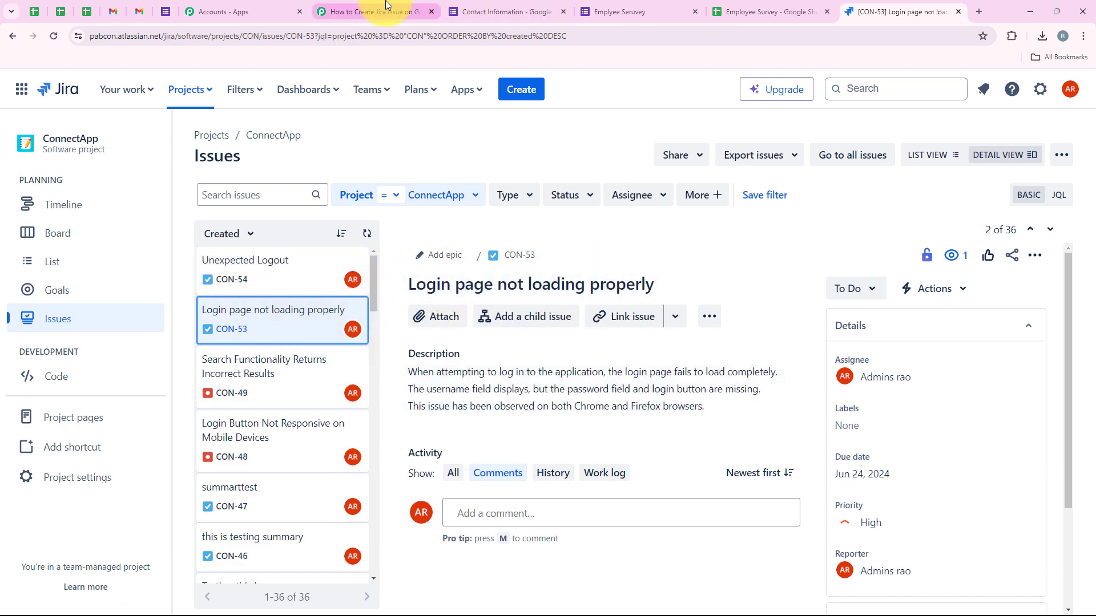
{"action": "left_click", "coordinate": [368, 11]}
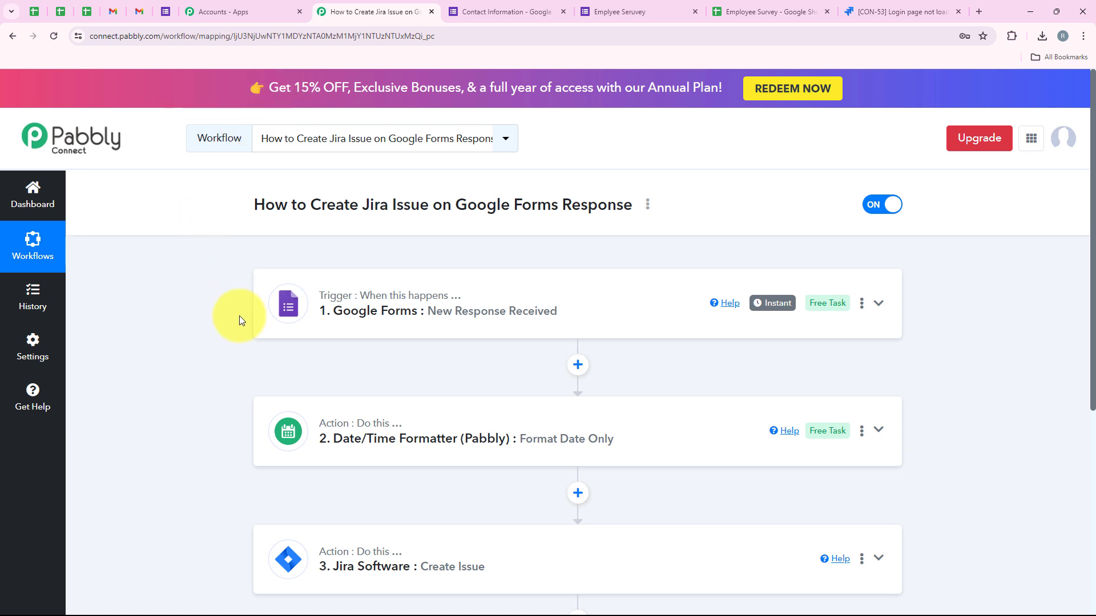